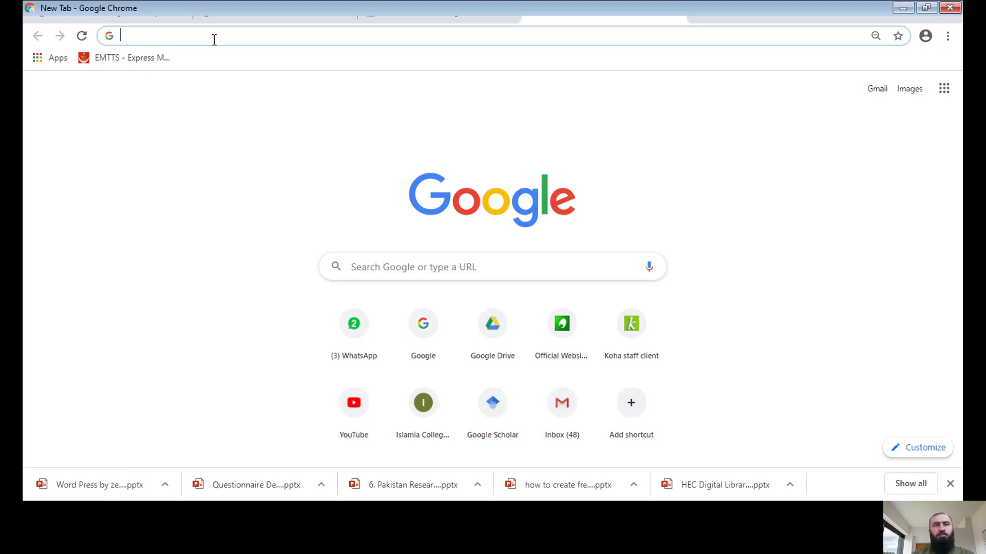
Step: Go to forms.google.com and sign in with the first listed account and its password
text(forms.google.com)
key(Return)
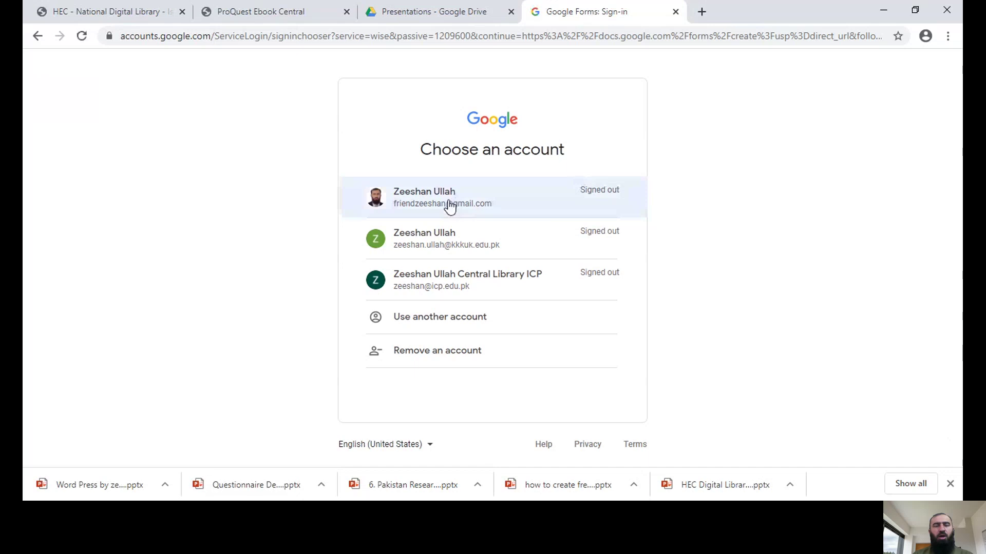
click(450, 205)
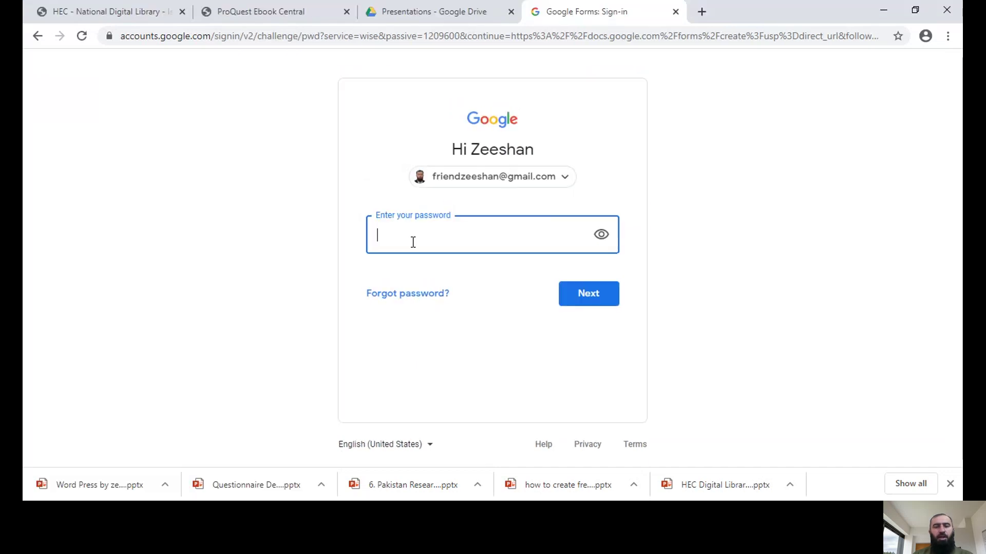
text(•••)
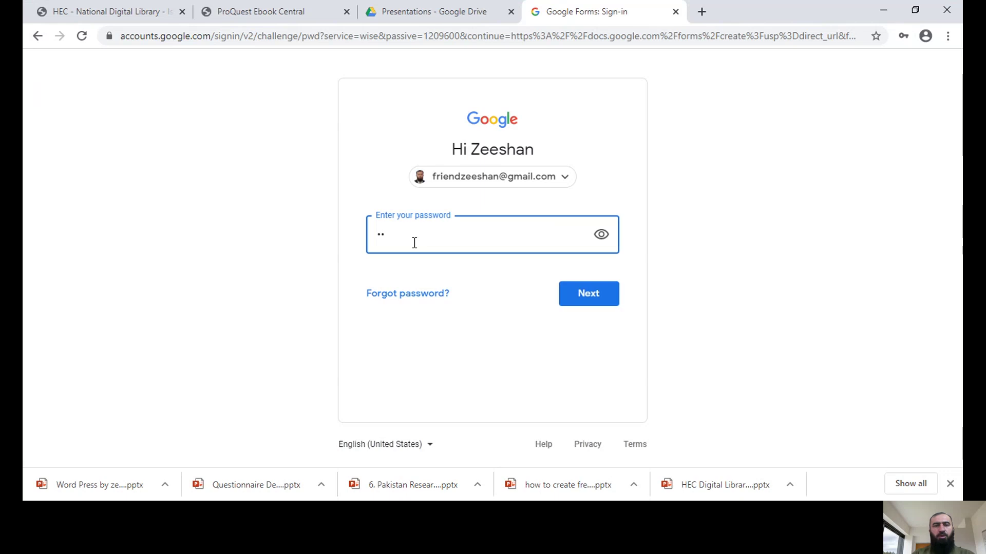
text(••••••••••••)
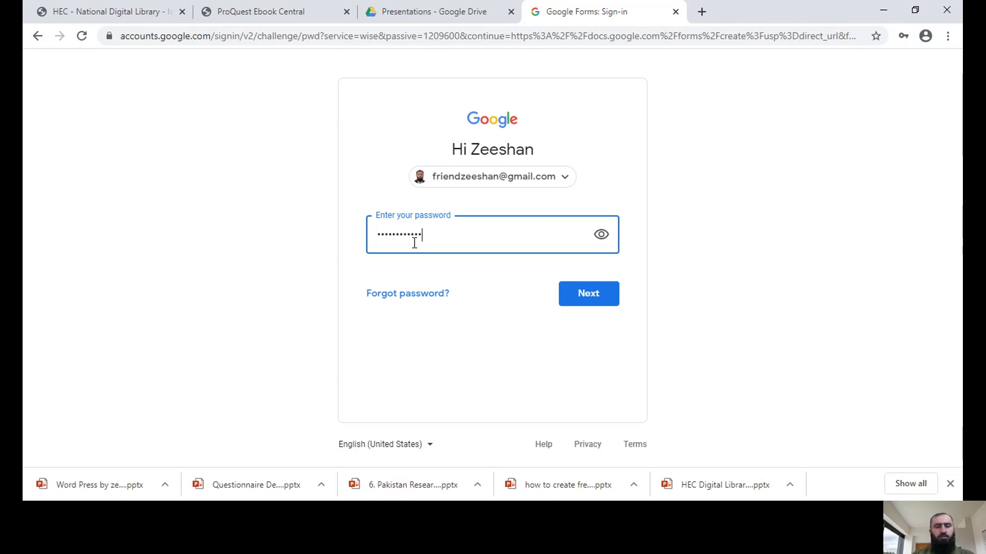
key(Return)
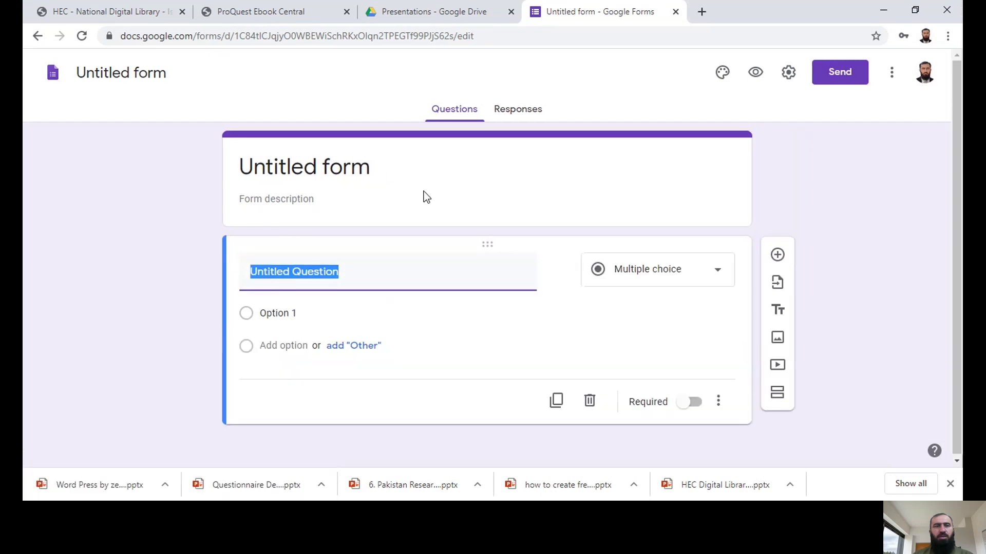
Step: Retitle the untitled form to 'MS-LIS Questionnaire'
click(289, 172)
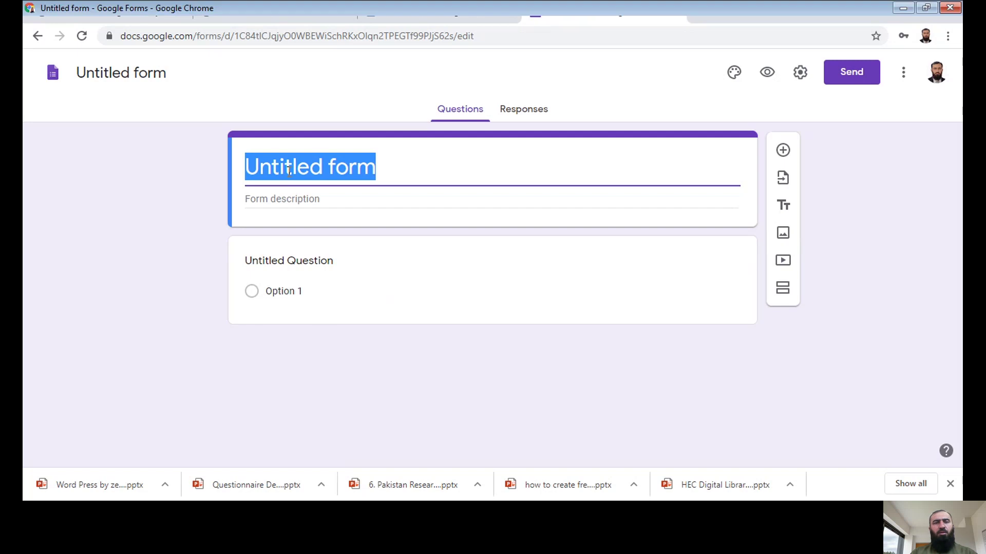
text(MS)
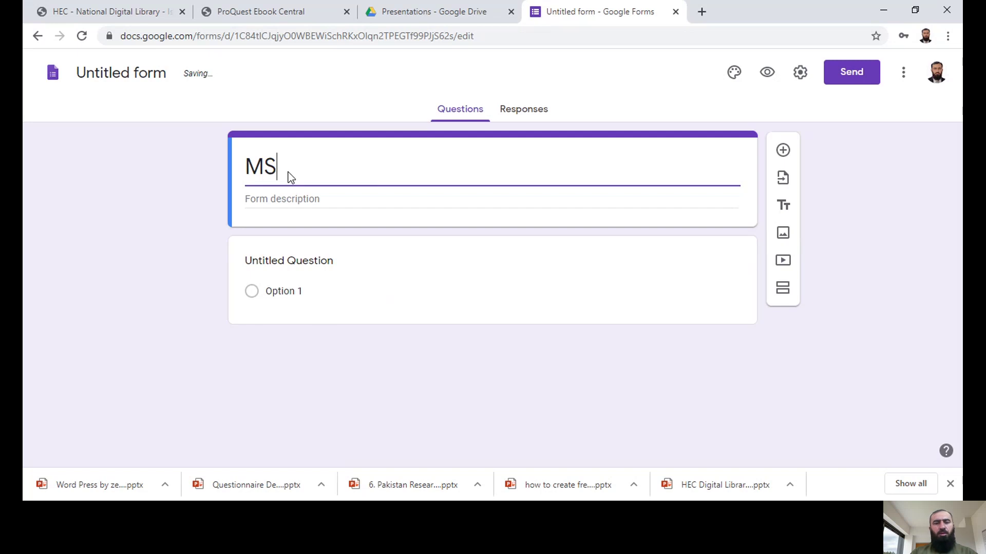
text(-LIS Que)
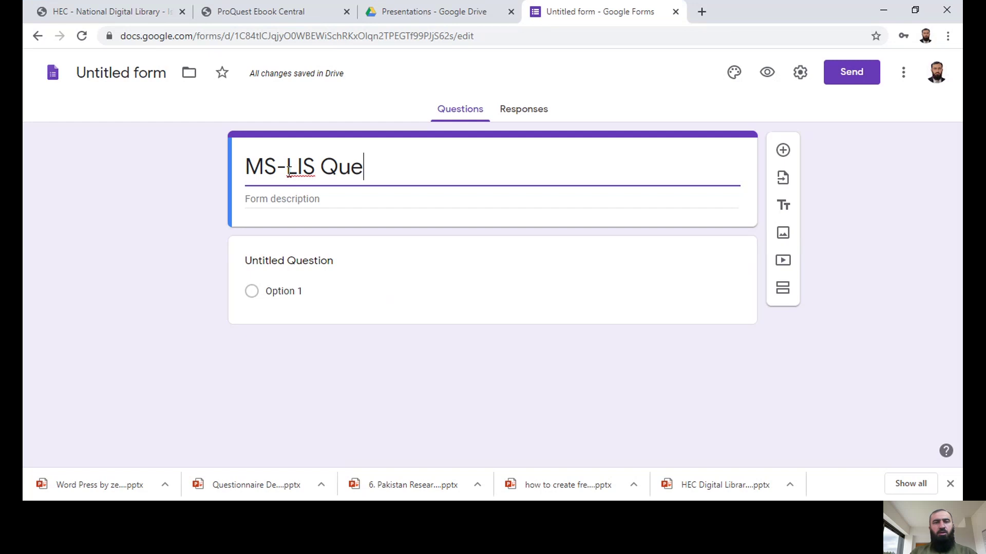
text(stionnaire)
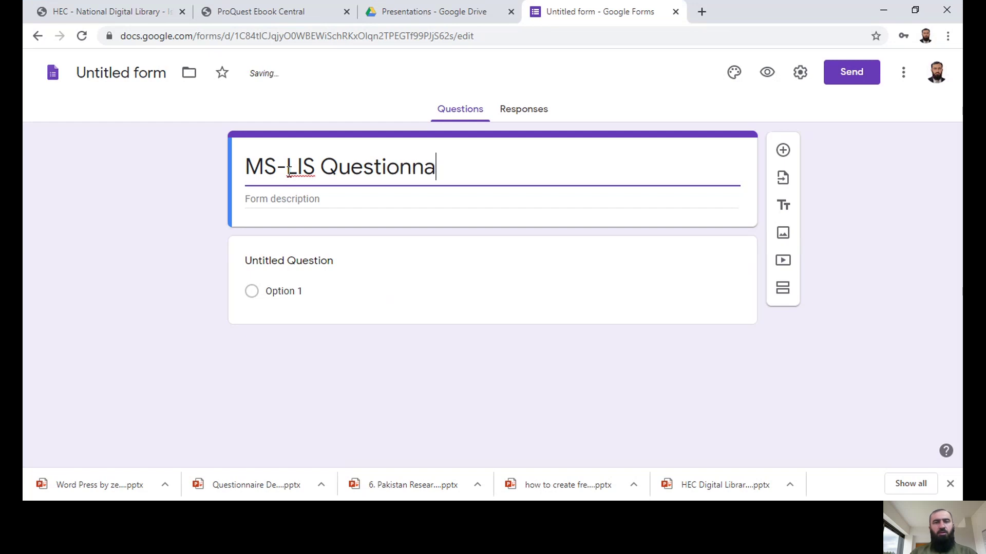
click(283, 194)
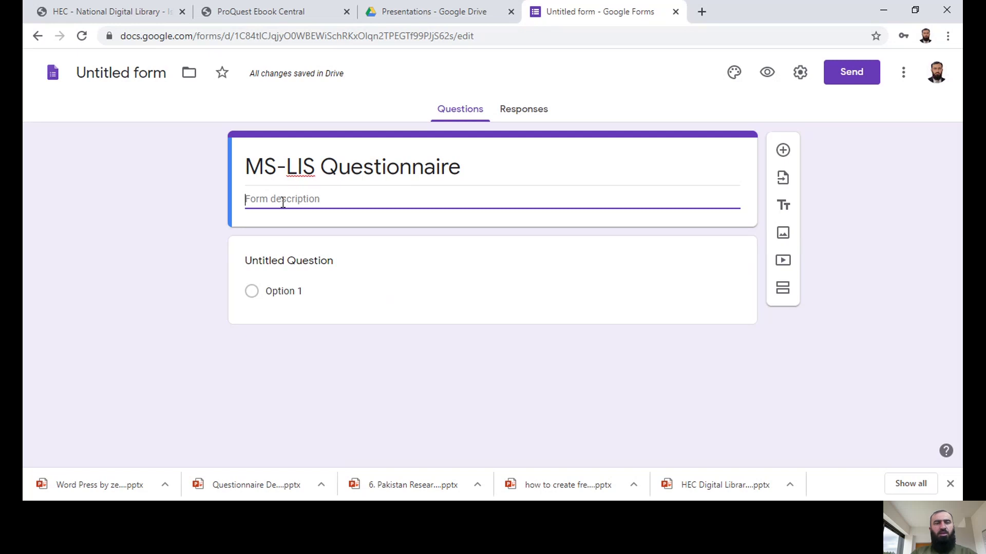
Step: Write the description 'I am a student of MS LIS in University of Peshawar. Please fill the questionnaire and send it back to me'
text(I a)
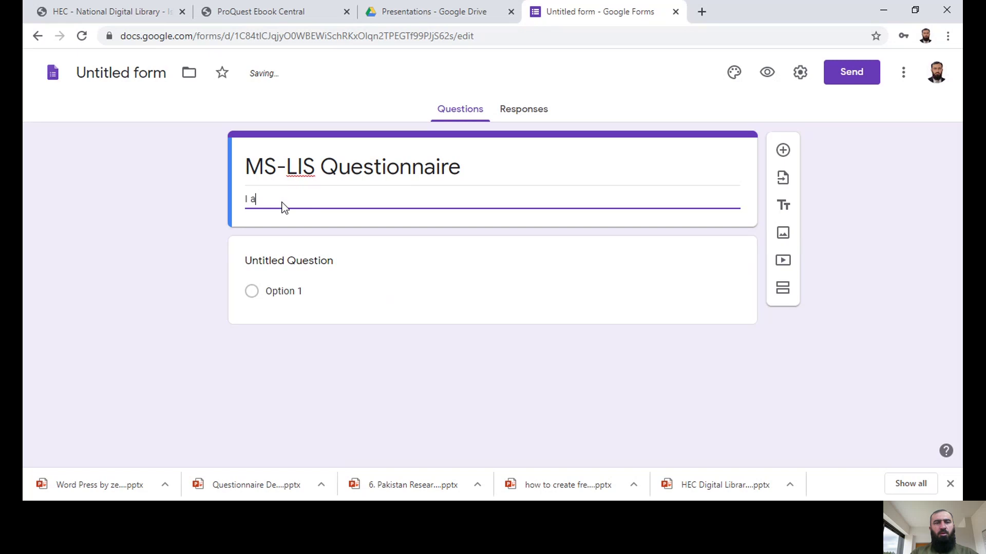
text(m a student of MS iL)
key(BackSpace)
text(LIS in)
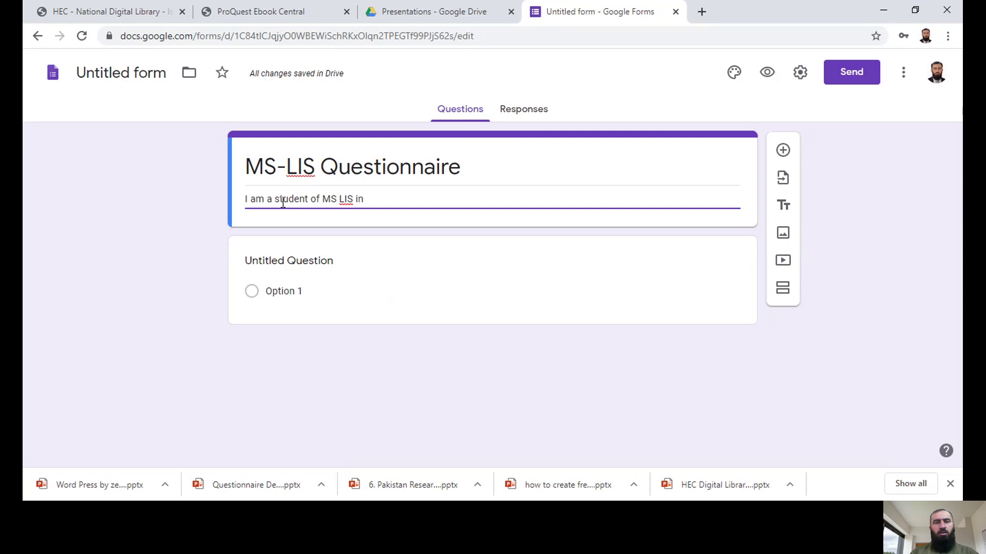
text( University)
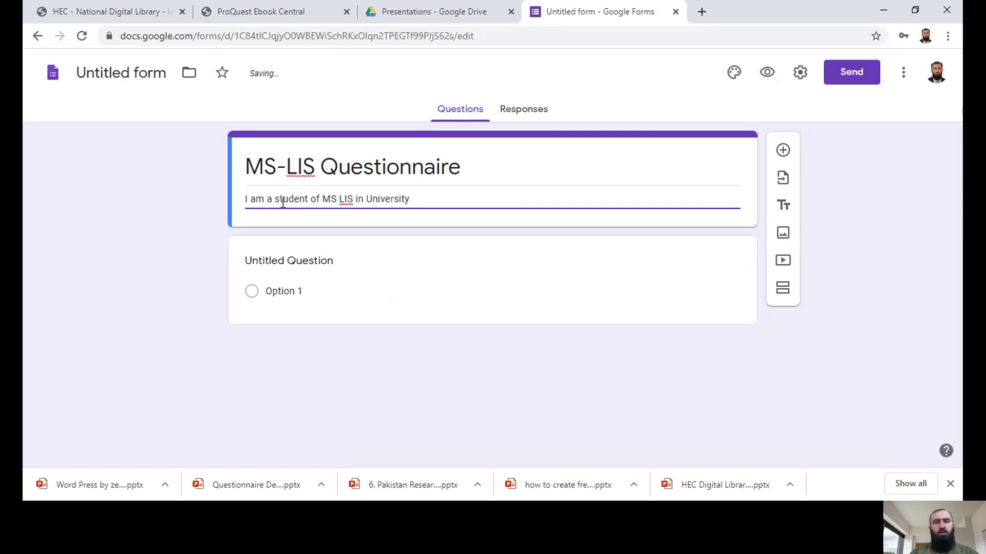
text( of Peshawar. Pl)
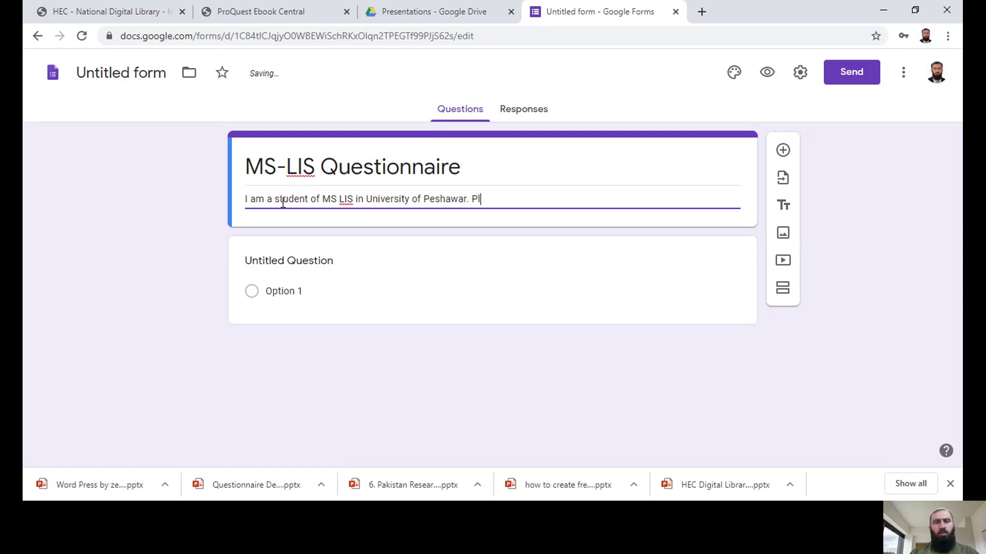
text(z)
key(BackSpace)
key(BackSpace)
text(ease b)
key(BackSpace)
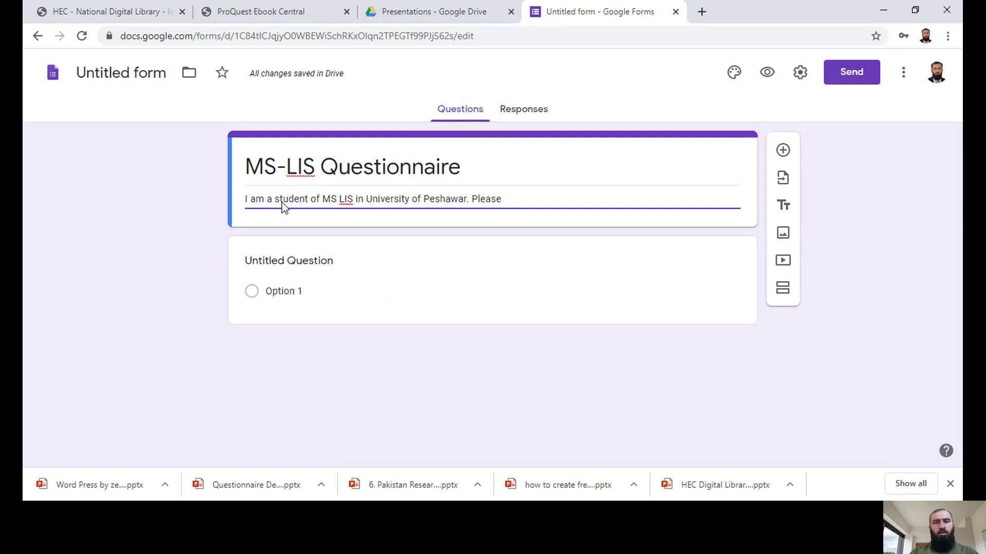
text(fill the que)
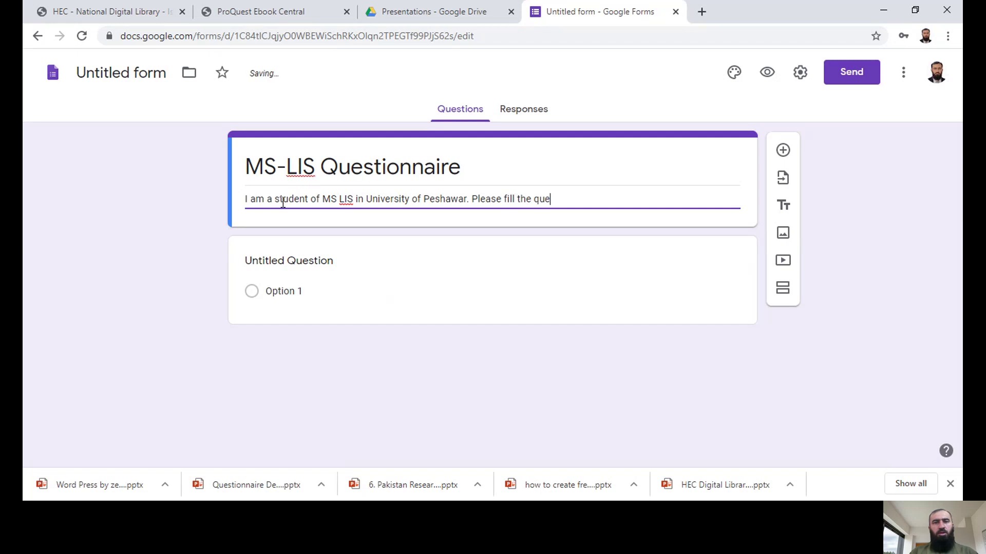
text(stionnaire )
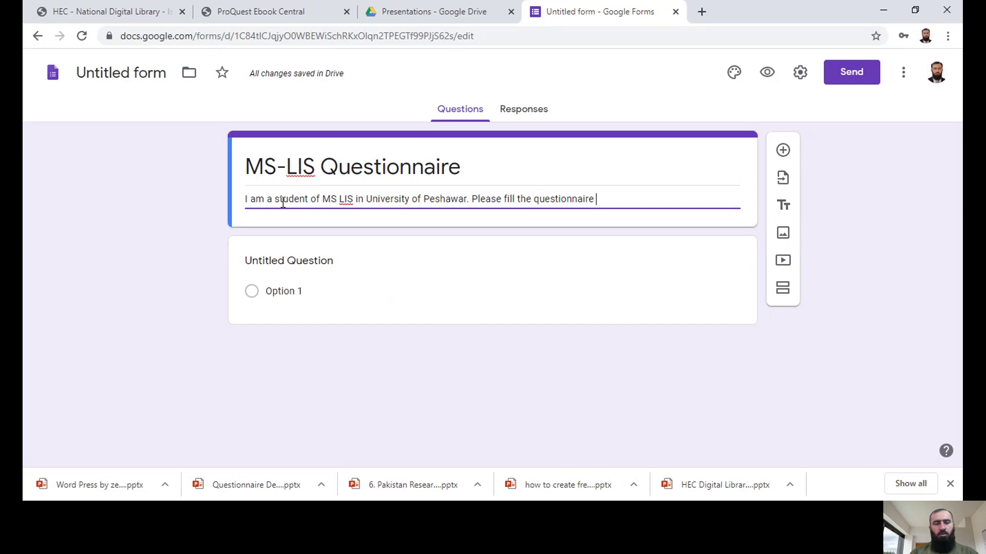
text(and s)
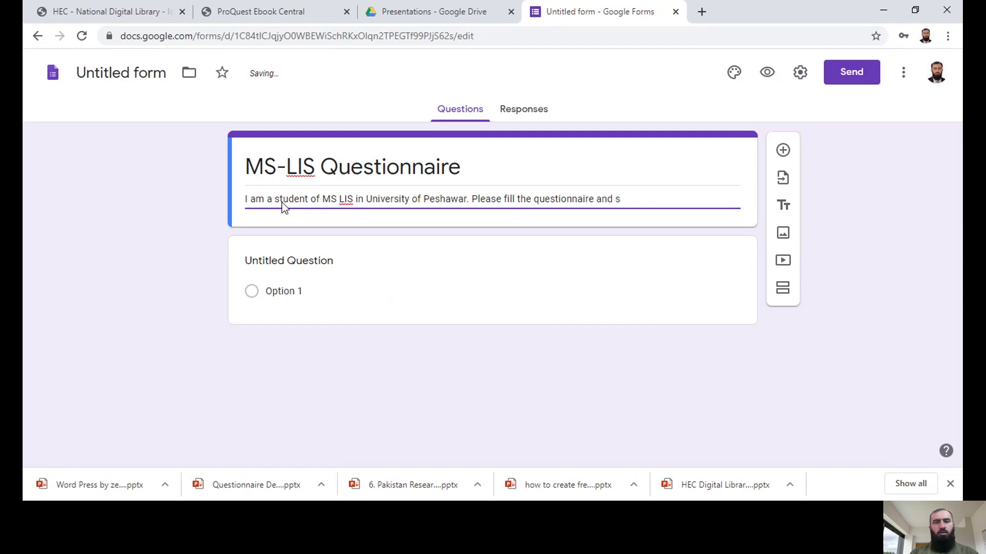
text(end it back to me)
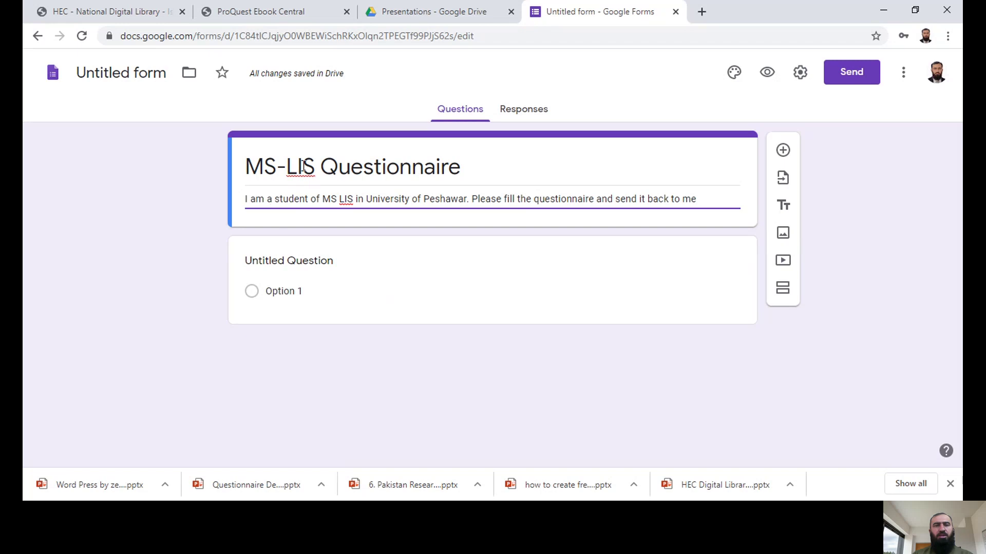
triple_click(458, 169)
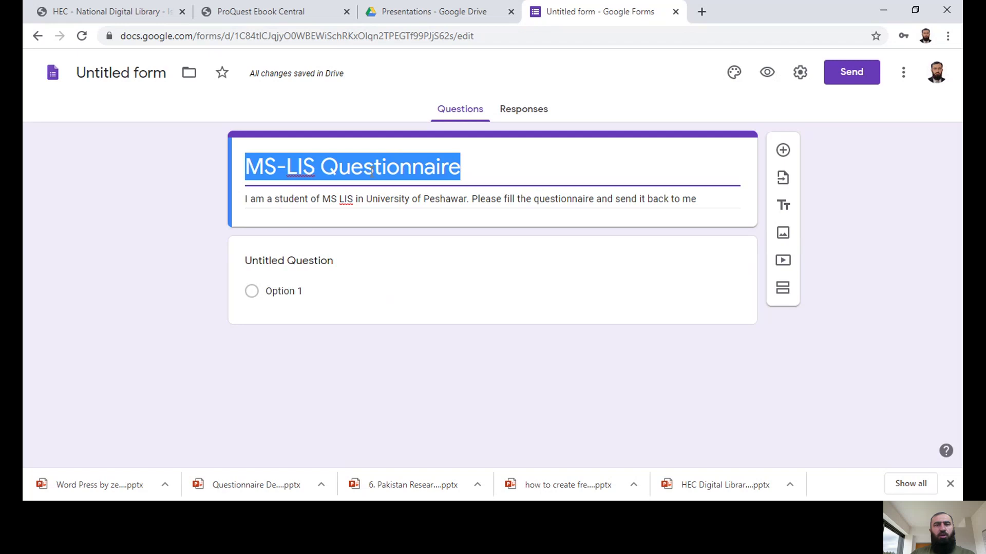
Step: Title the first question '1. Name' and give it the Short answer type
click(272, 265)
text(1)
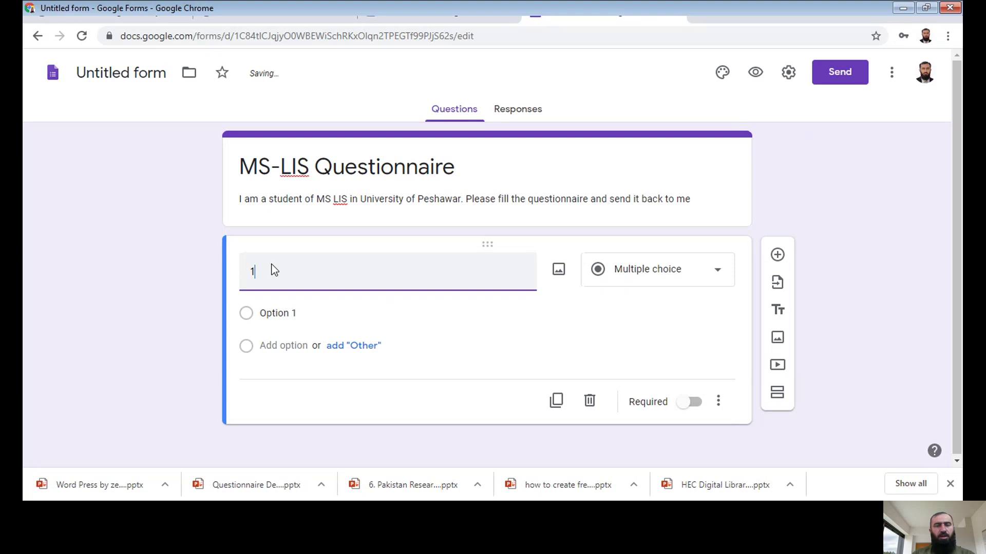
text(.)
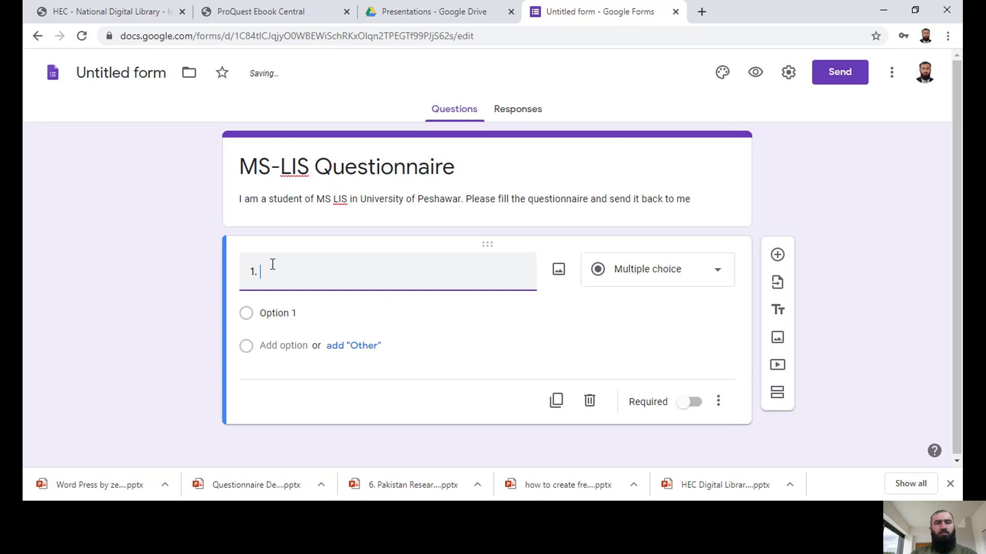
text( Name)
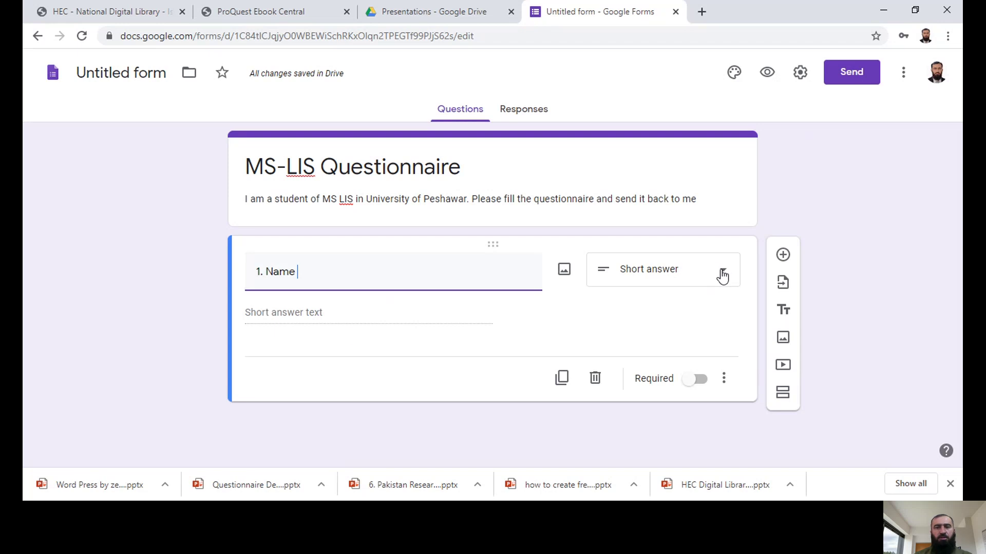
click(722, 276)
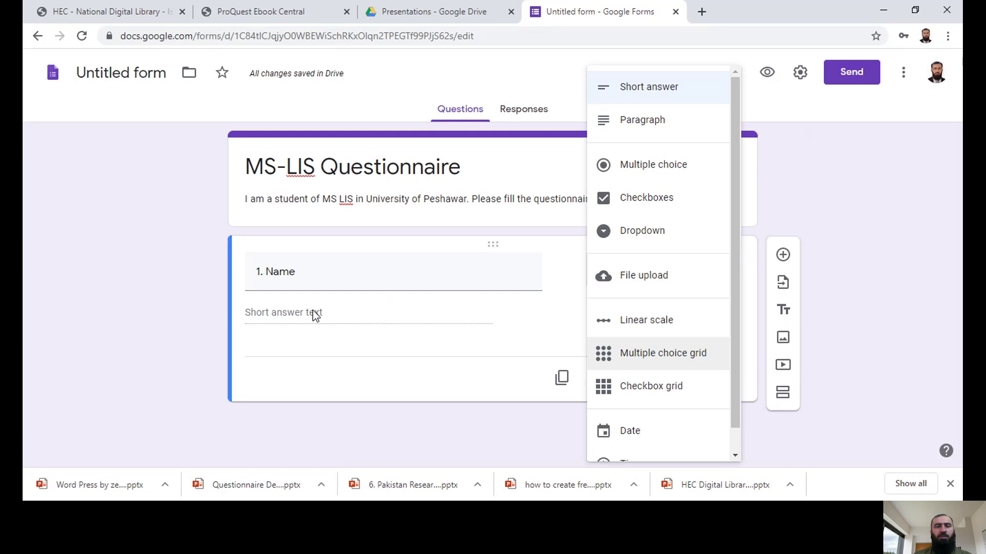
triple_click(313, 274)
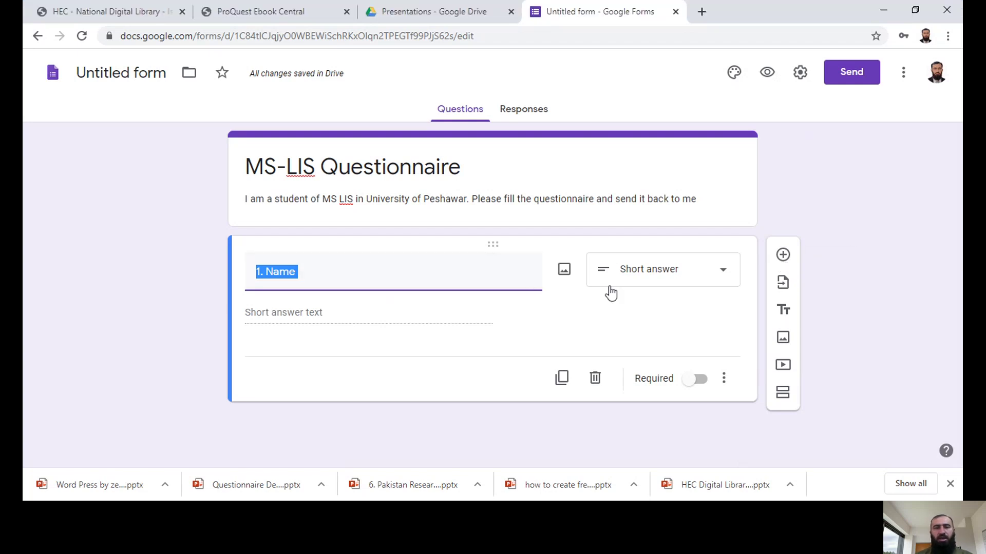
Step: Add question '2. Gender' with the suggested choices Female, Male, Prefer not to say and Other
click(782, 256)
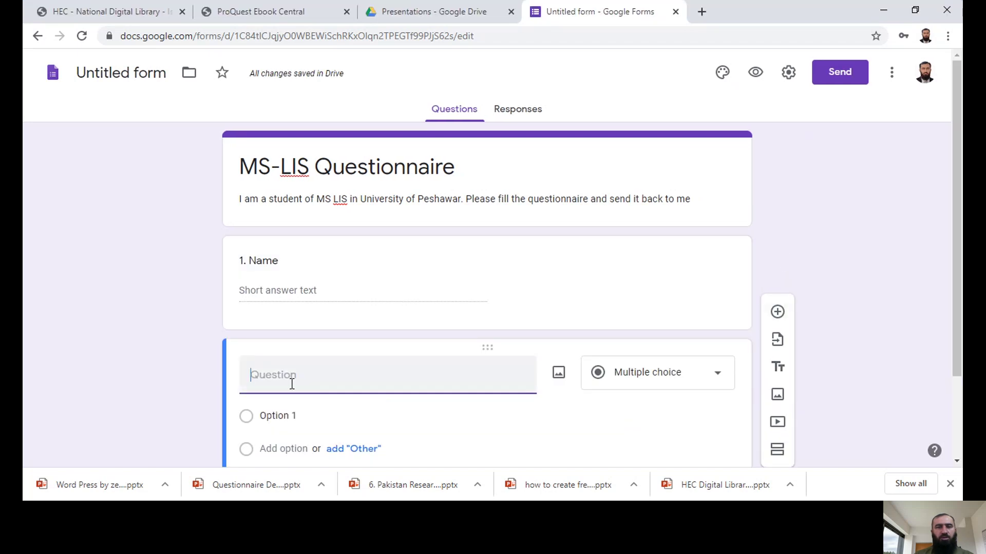
text(2. )
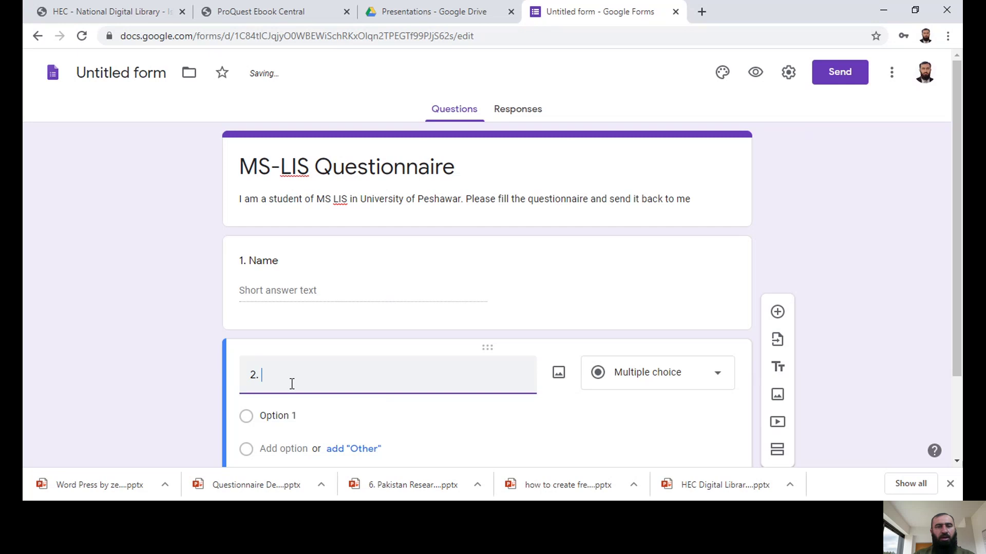
text(Gender)
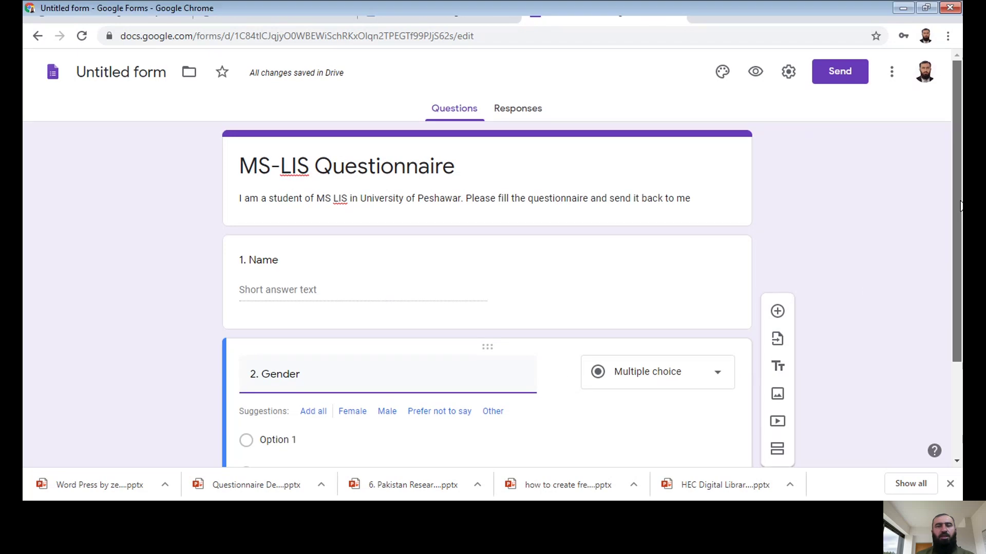
scroll(872, 231, down, 2)
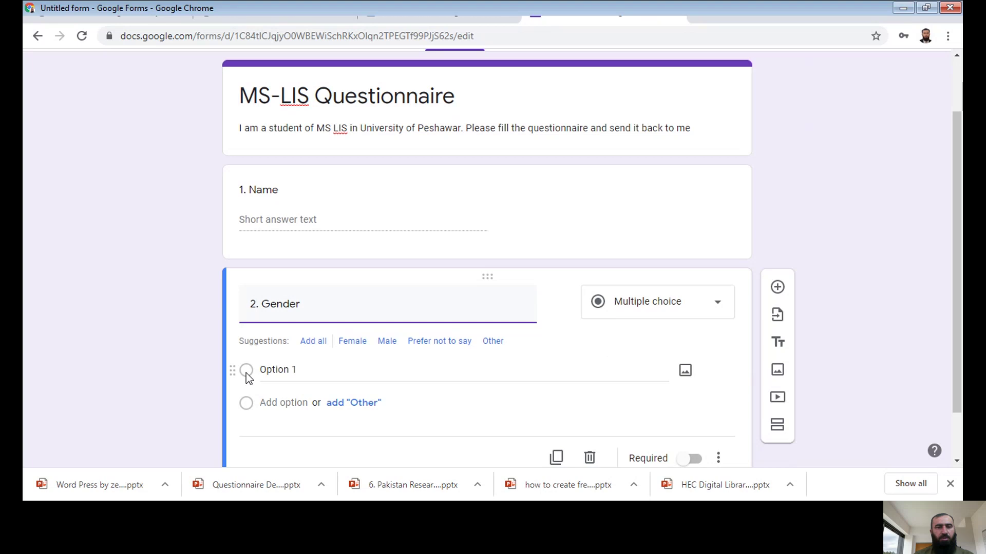
click(304, 366)
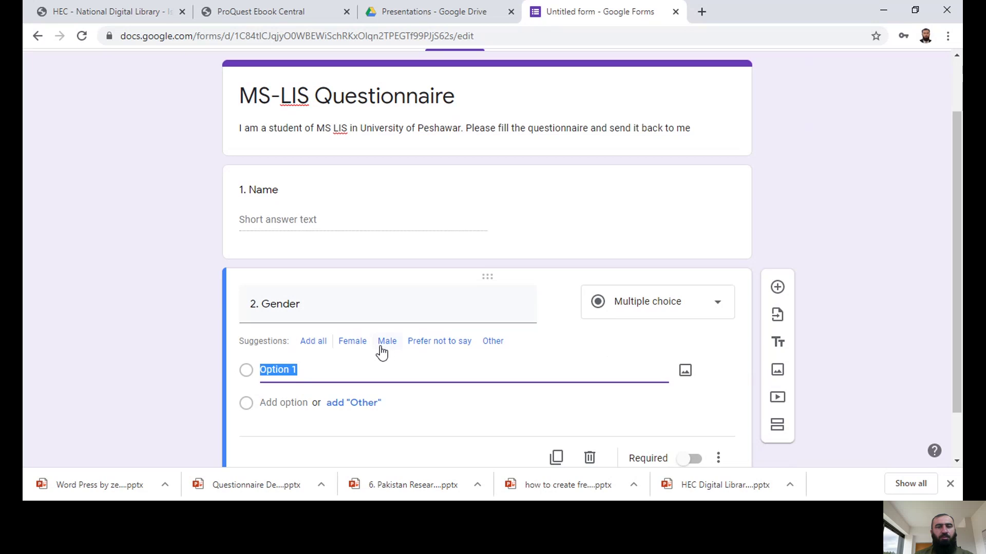
click(313, 342)
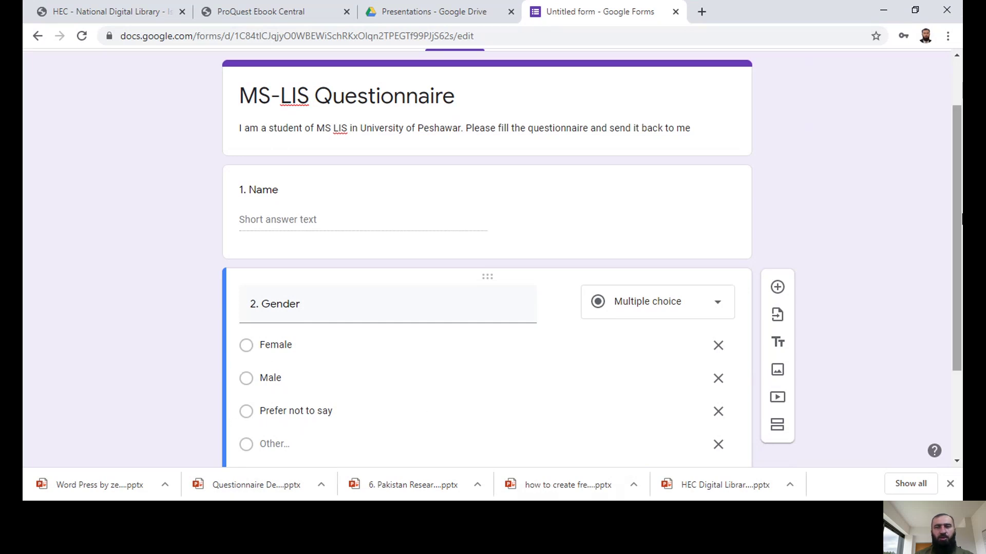
drag(961, 218, 956, 303)
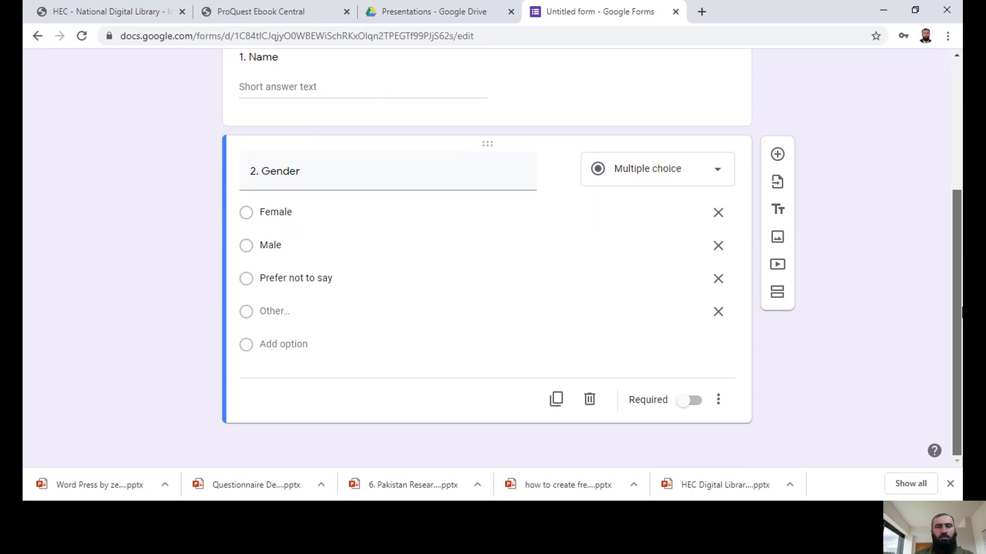
Step: Add question '3. In your opinion how can we improve the library services' as a Paragraph question
click(777, 155)
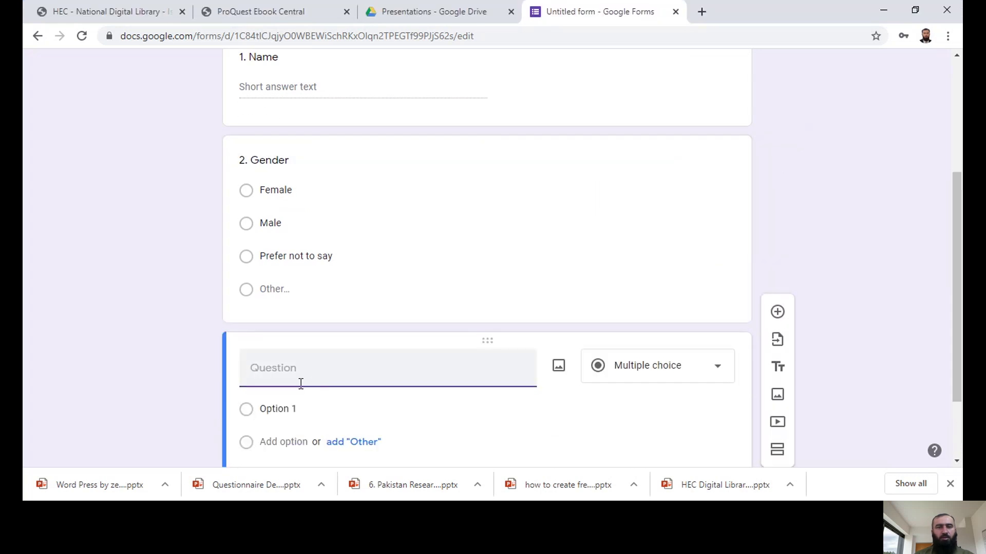
text(3.)
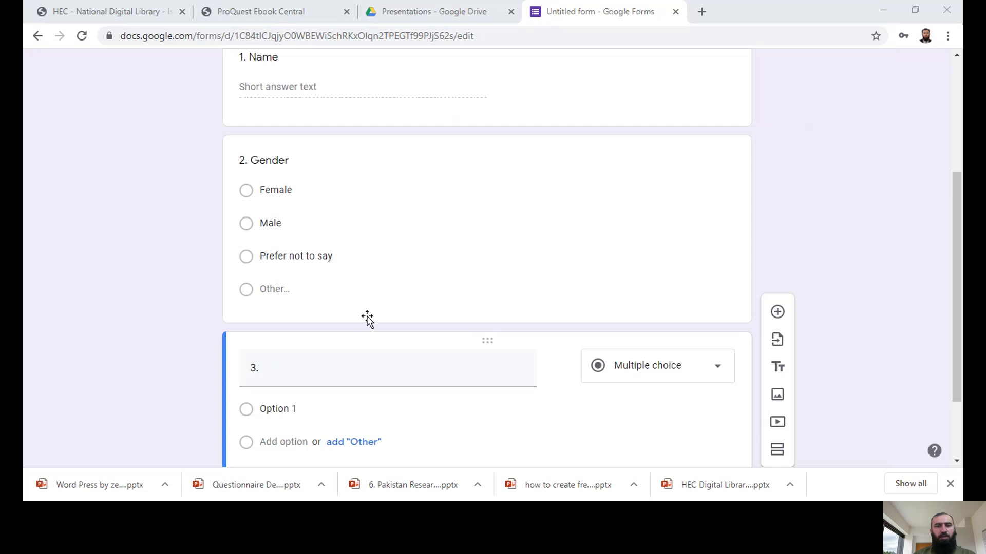
click(310, 358)
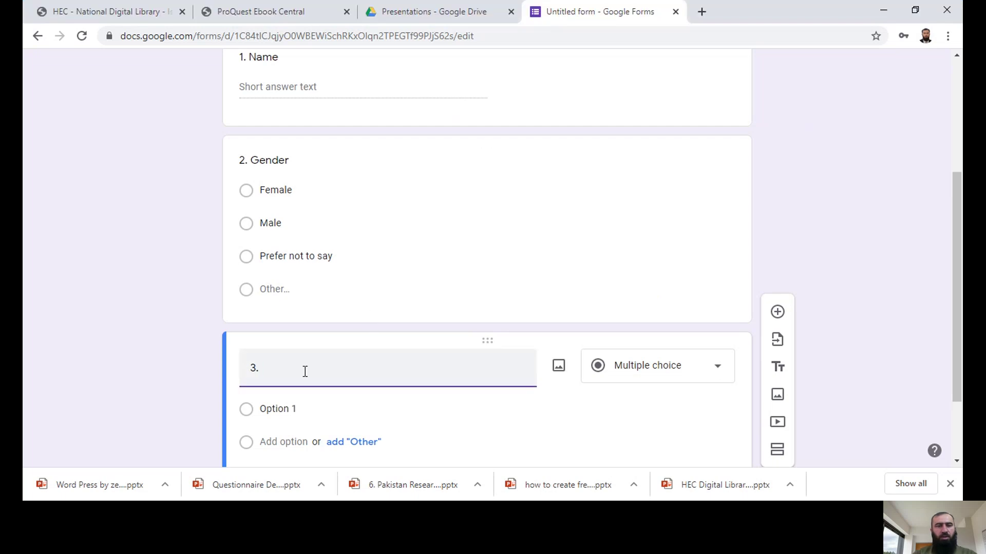
text(In you )
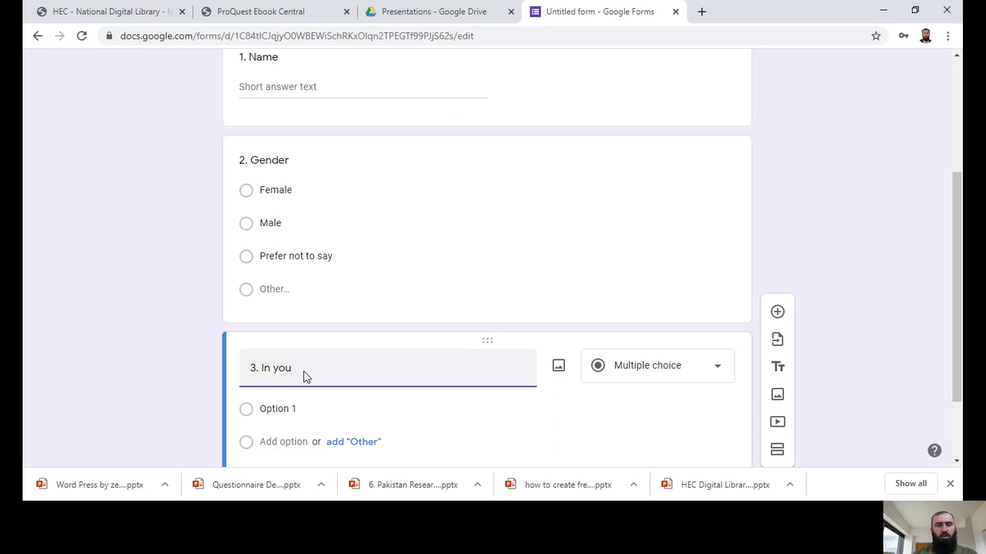
text(r opinion hw)
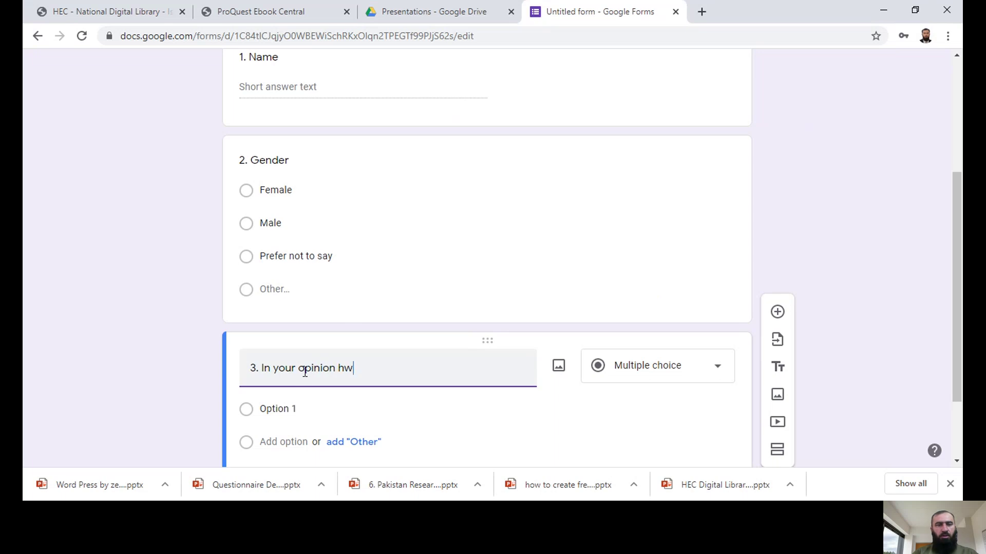
key(BackSpace)
text(ow can we improve ou)
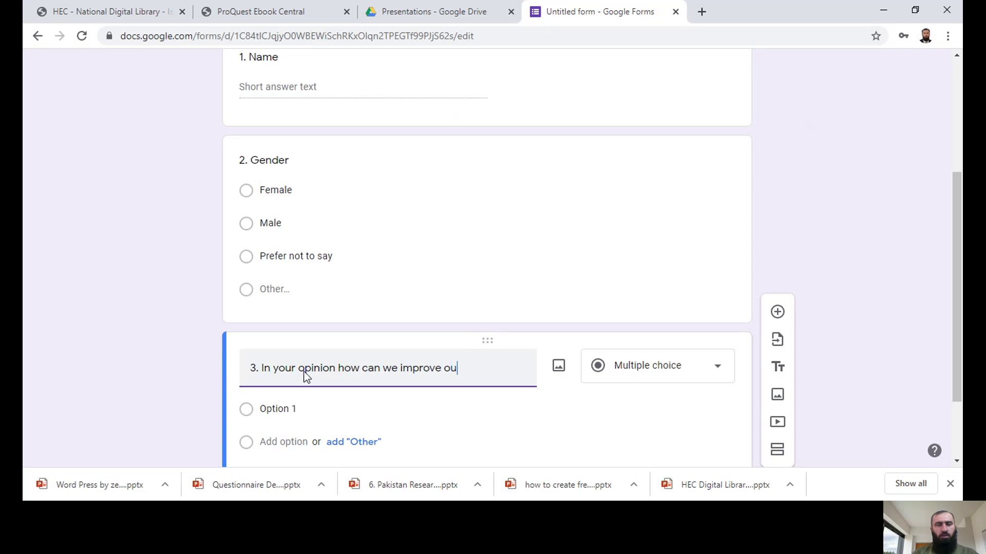
key(BackSpace)
key(BackSpace)
text(the library services)
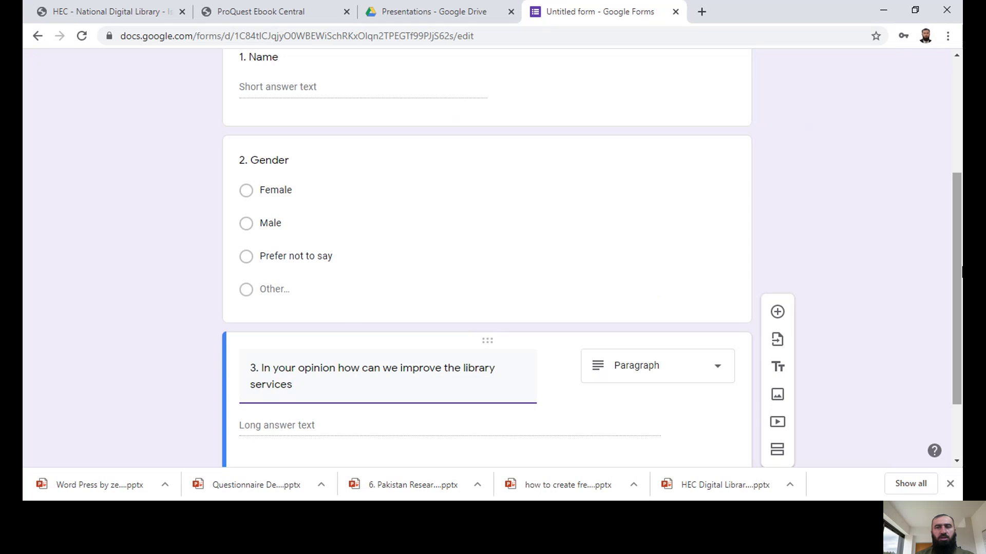
scroll(959, 315, down, 1)
scroll(959, 314, down, 1)
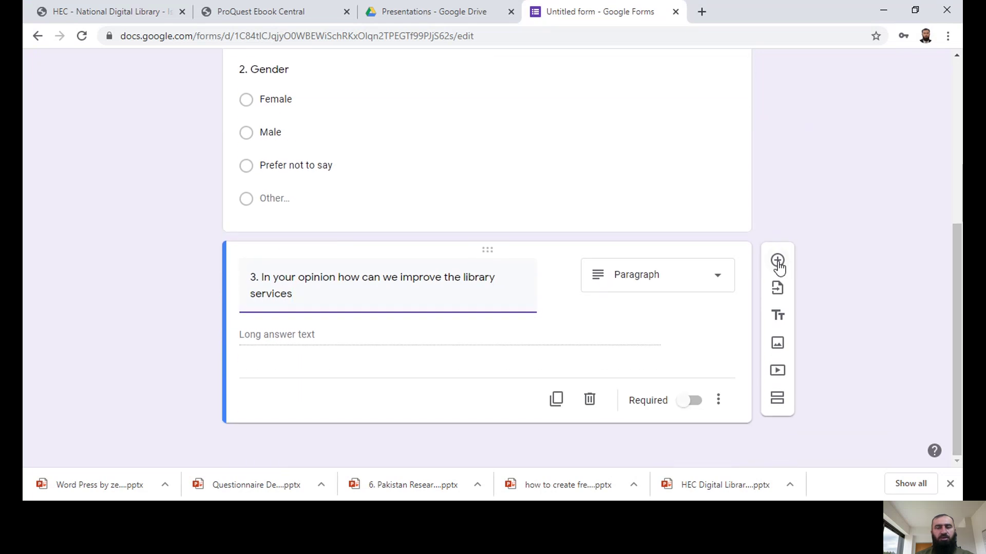
Step: Add question 4 titled 'Which of the following library services do you like?'
click(778, 262)
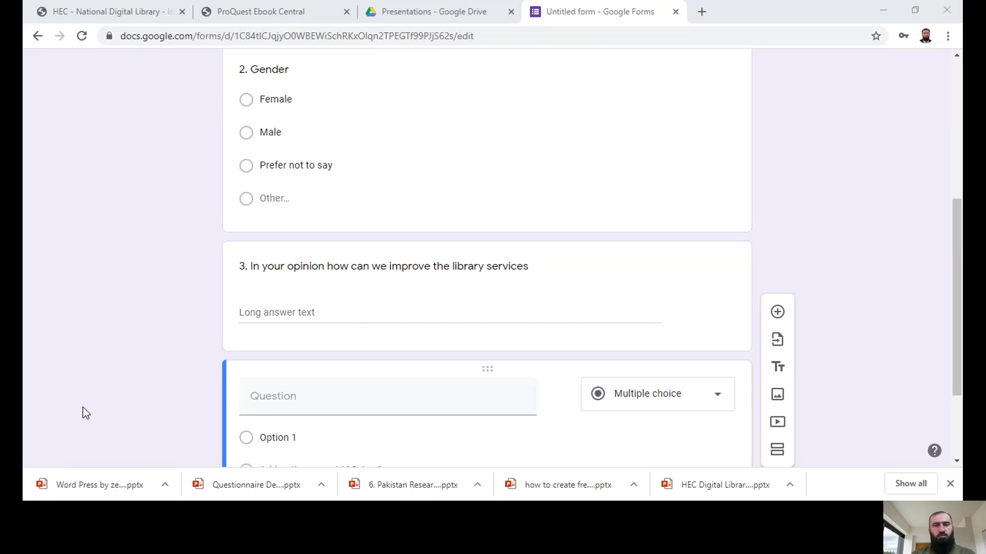
key(alt+Tab)
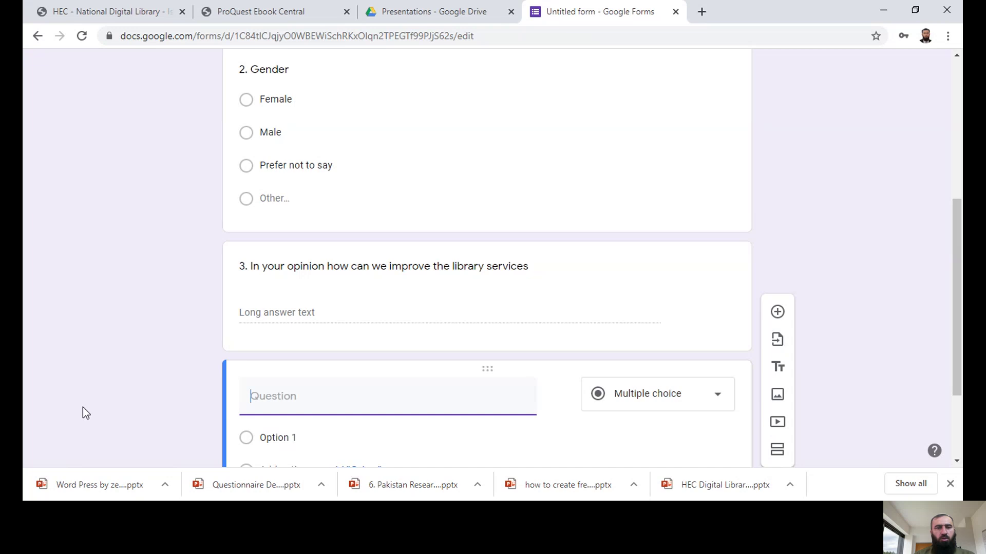
text(4. W)
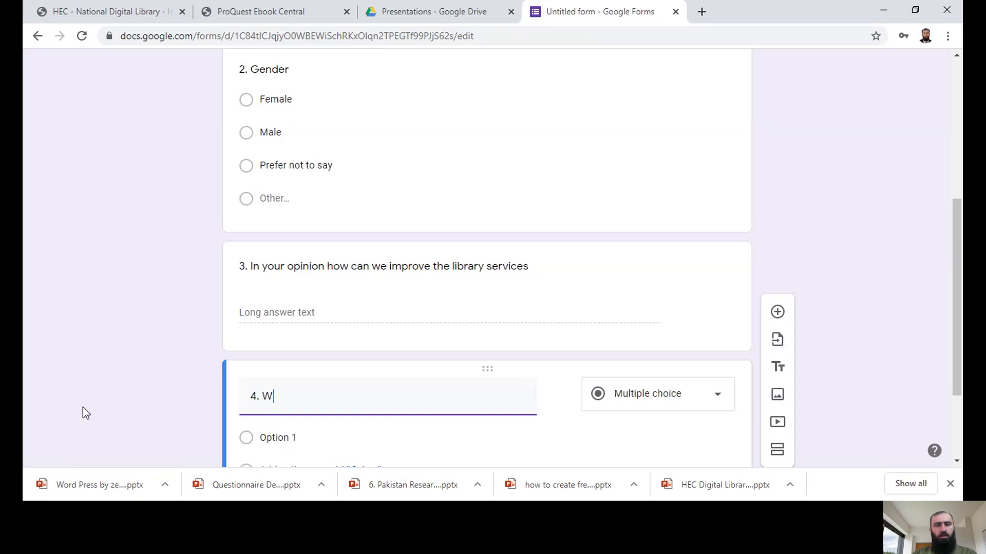
text(hich of the followo)
key(BackSpace)
key(BackSpace)
text(lowoing)
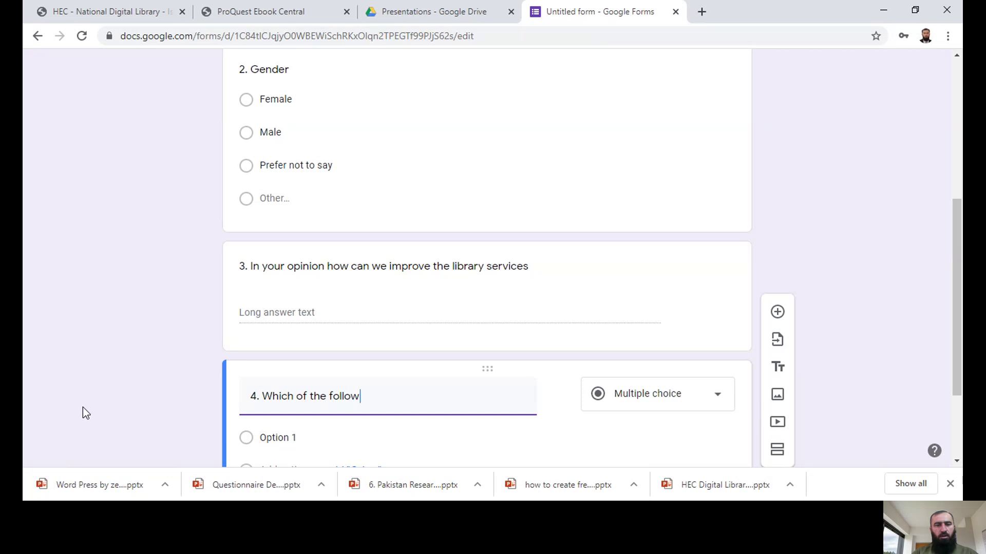
key(BackSpace)
key(BackSpace)
key(BackSpace)
key(BackSpace)
text(ing library)
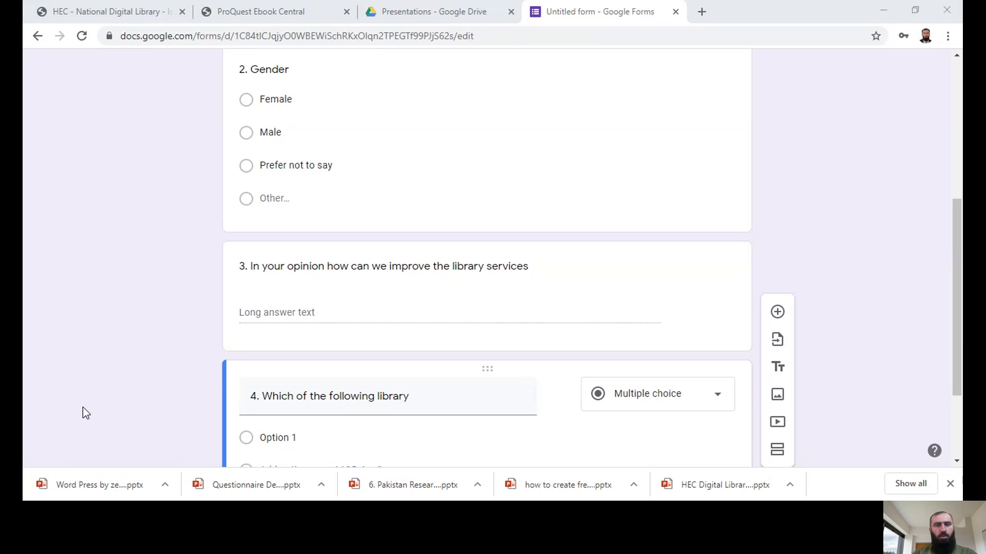
key(alt+Tab)
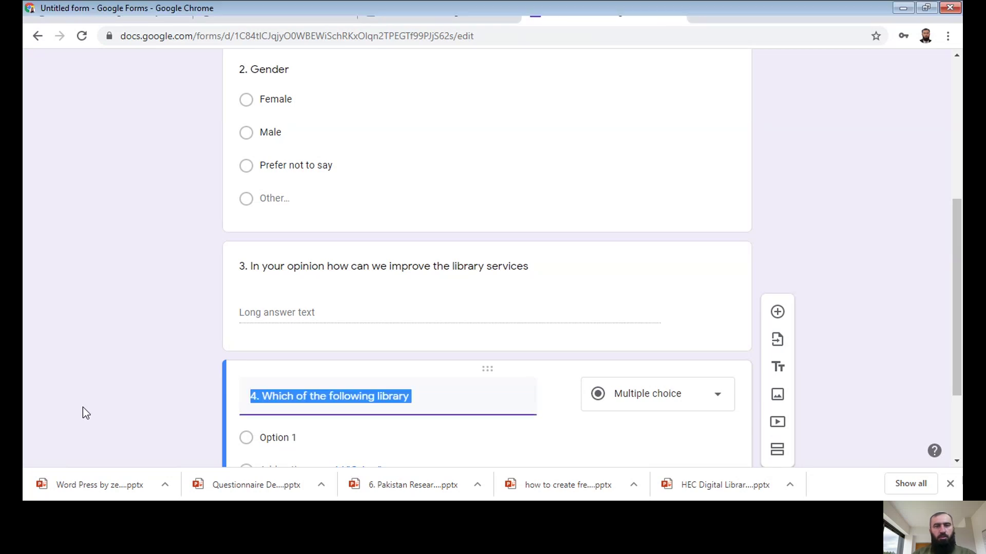
click(428, 396)
text(se)
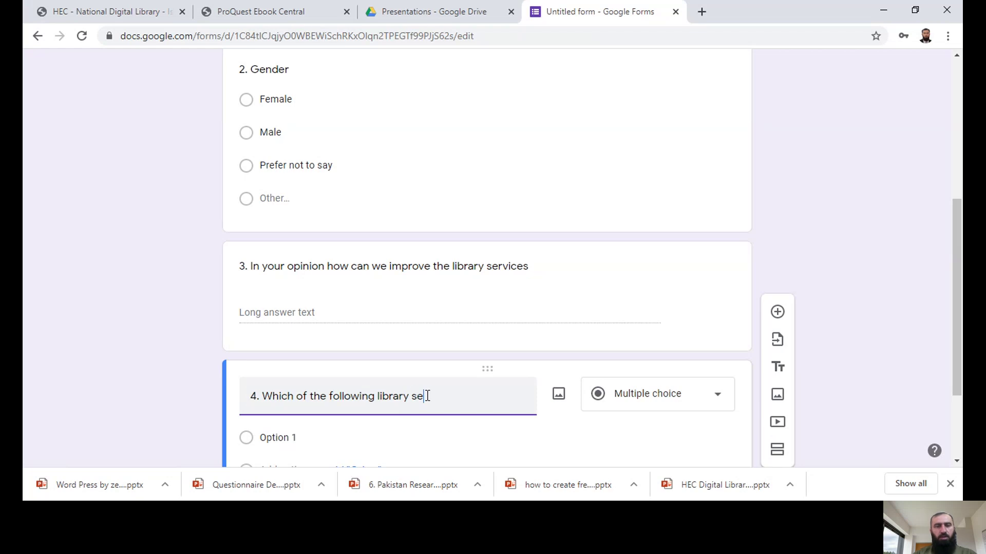
text(rvices do)
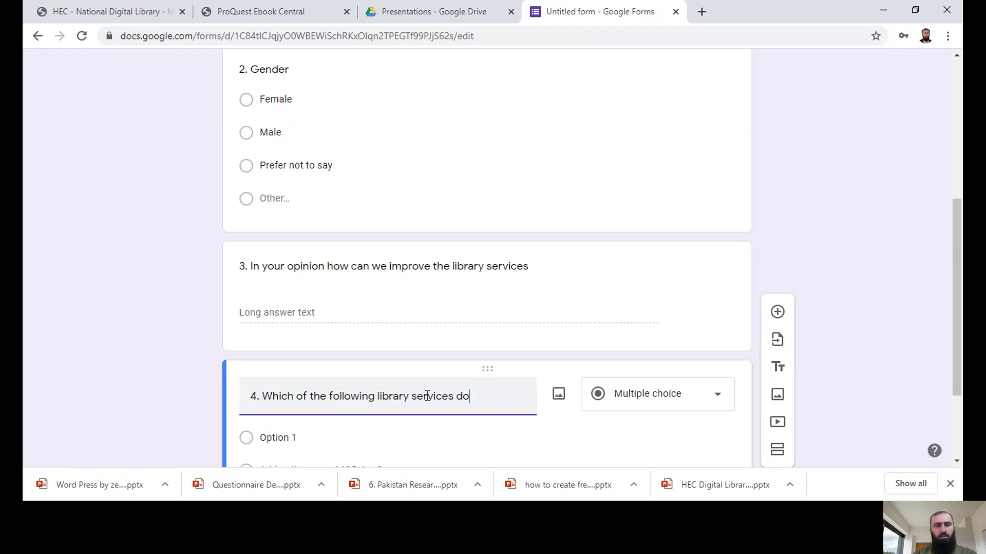
text( you like?)
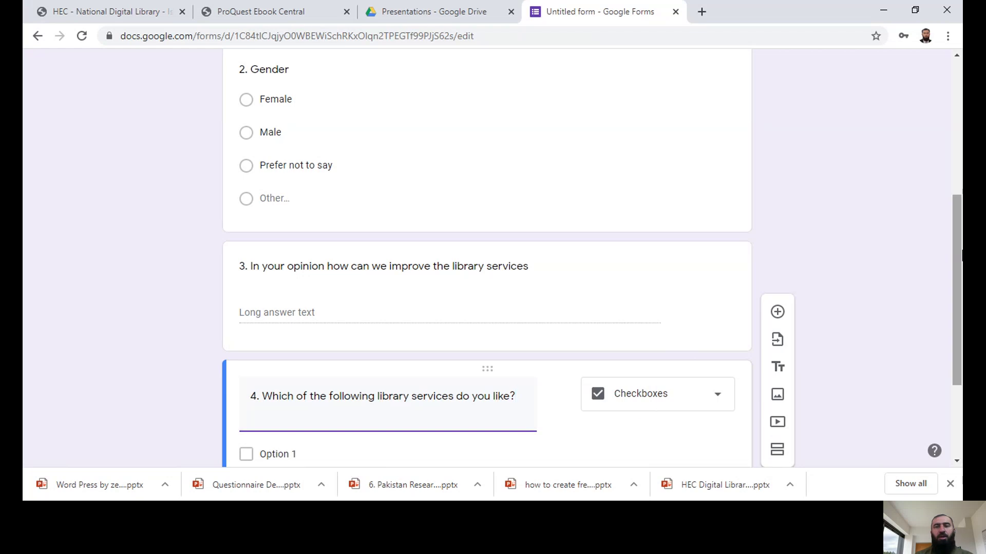
drag(958, 255, 962, 295)
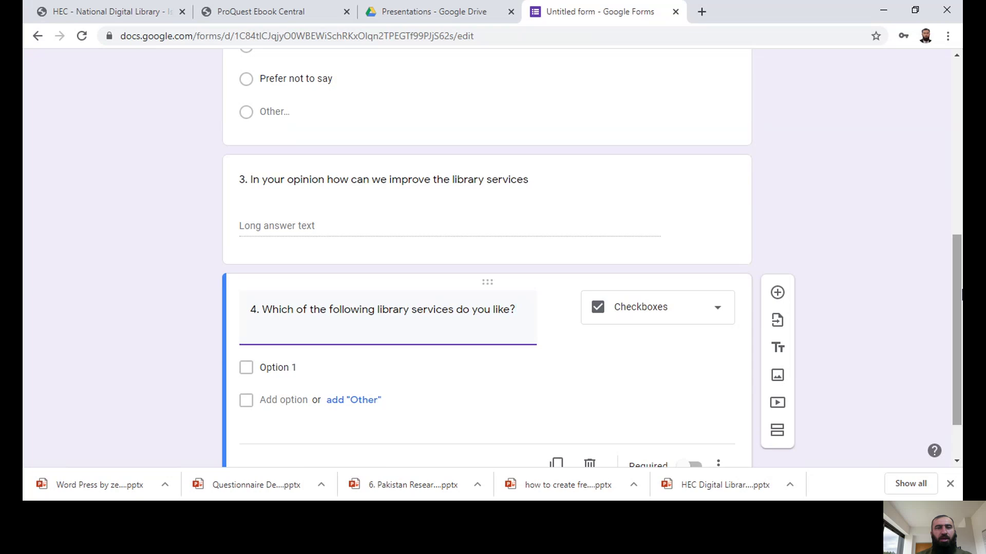
scroll(962, 292, up, 2)
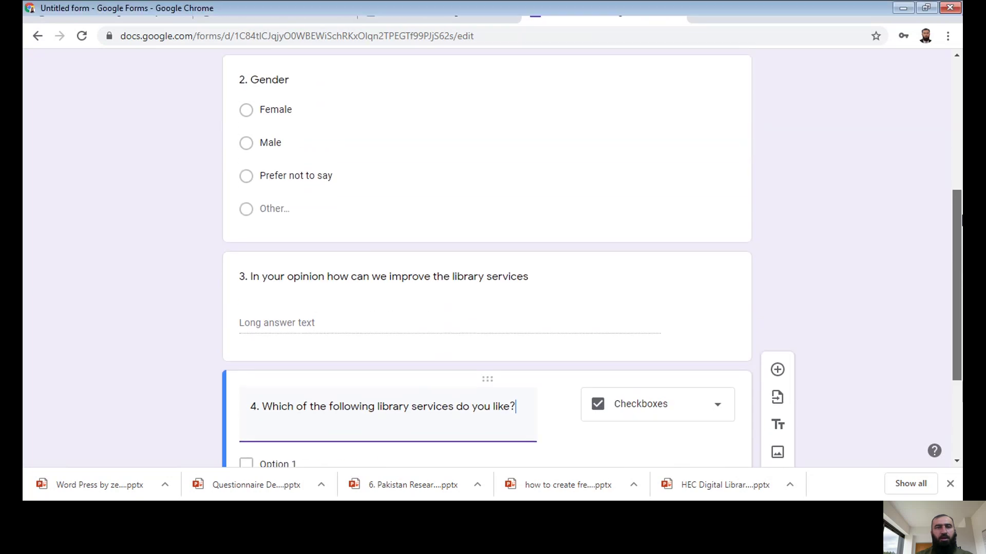
scroll(962, 220, up, 1)
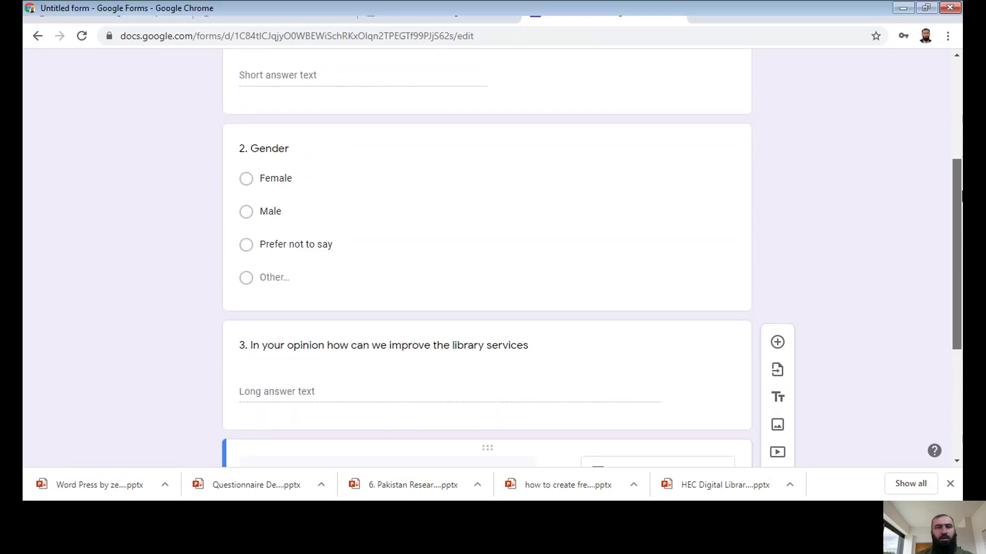
click(425, 154)
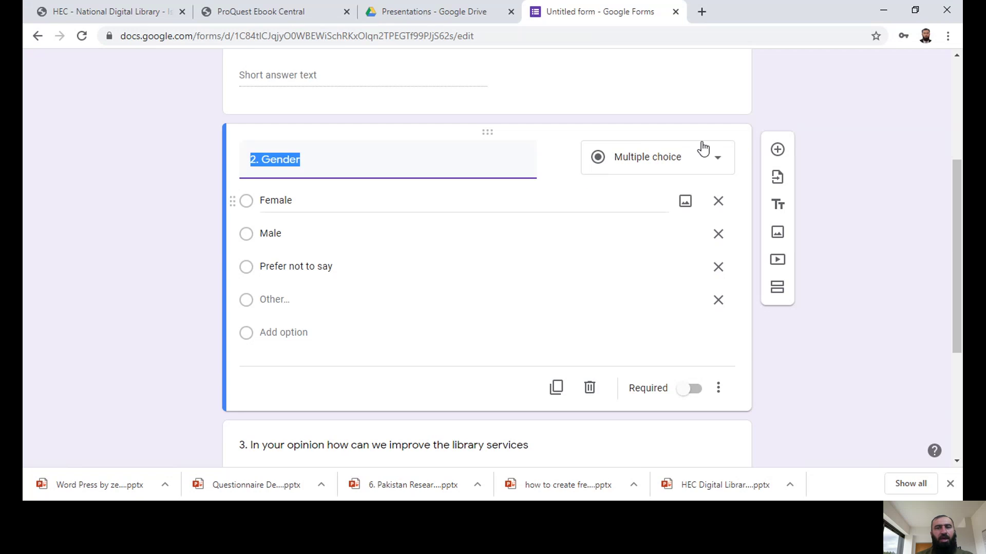
scroll(962, 270, down, 2)
scroll(962, 270, down, 2)
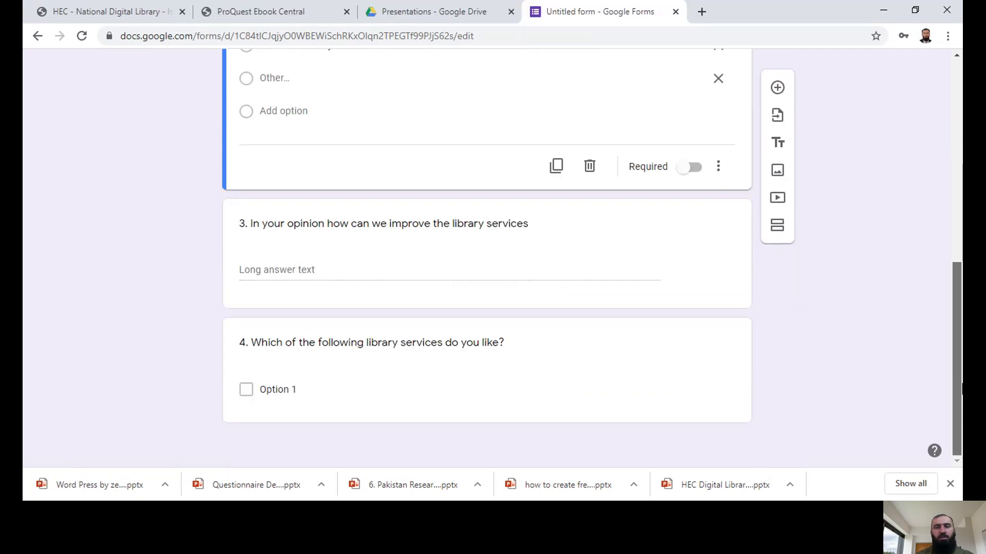
click(297, 385)
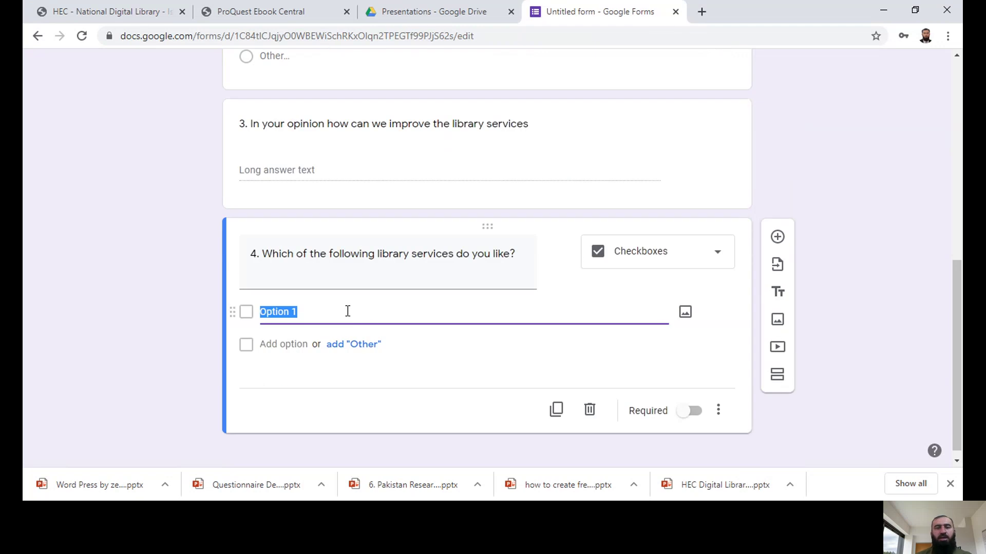
click(634, 280)
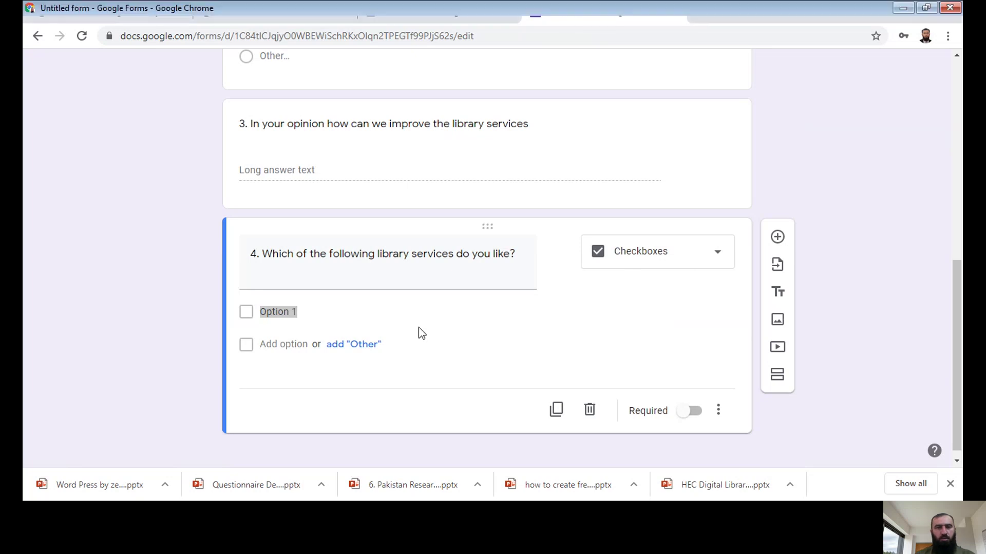
click(300, 312)
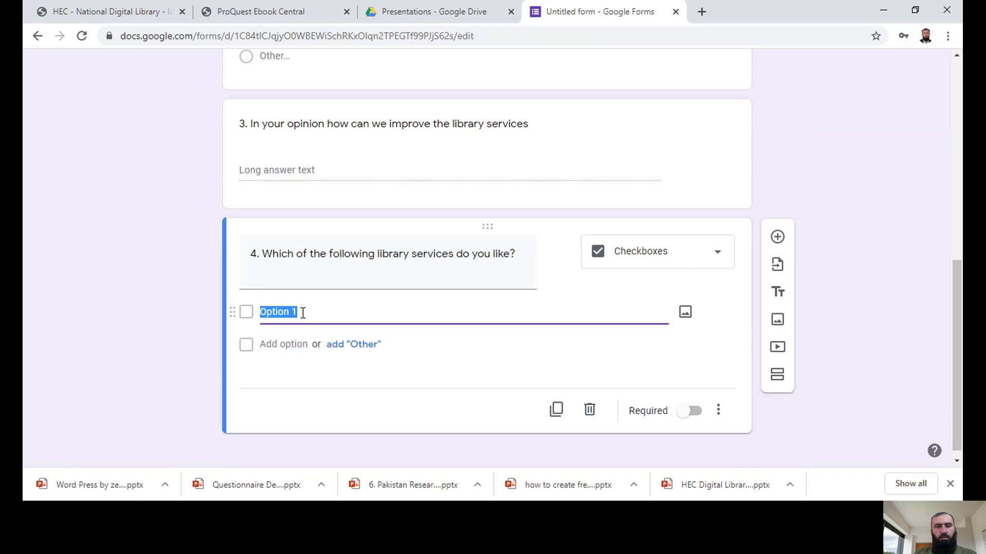
Step: Give question 4 the options '1 Reference Service' and '2 Circulation Service'
text(Refern)
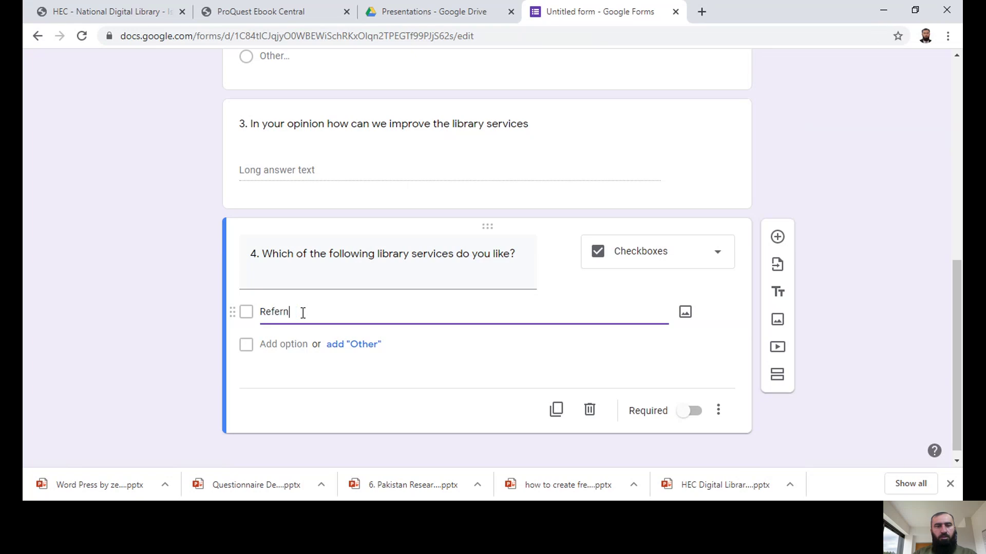
key(BackSpace)
text(ence Service)
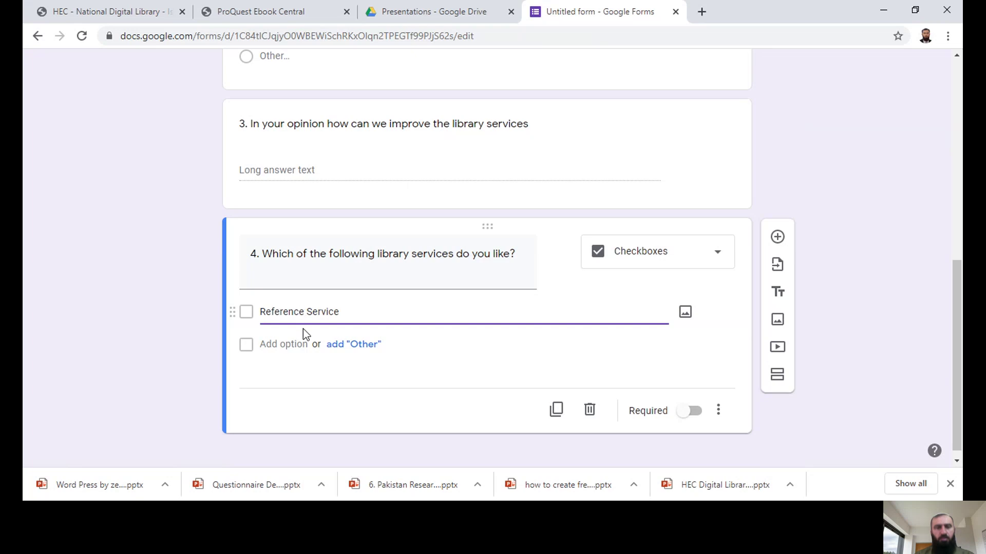
click(276, 345)
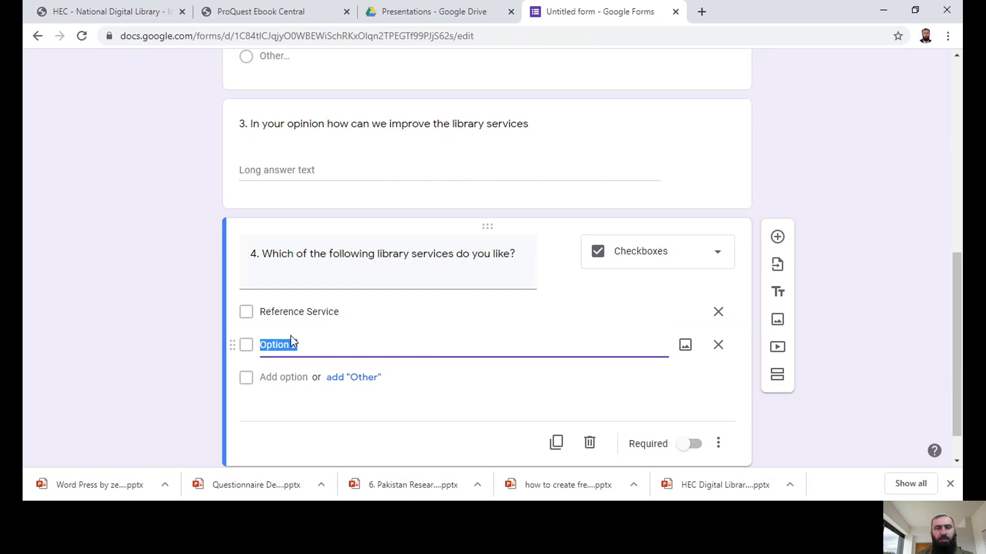
click(261, 322)
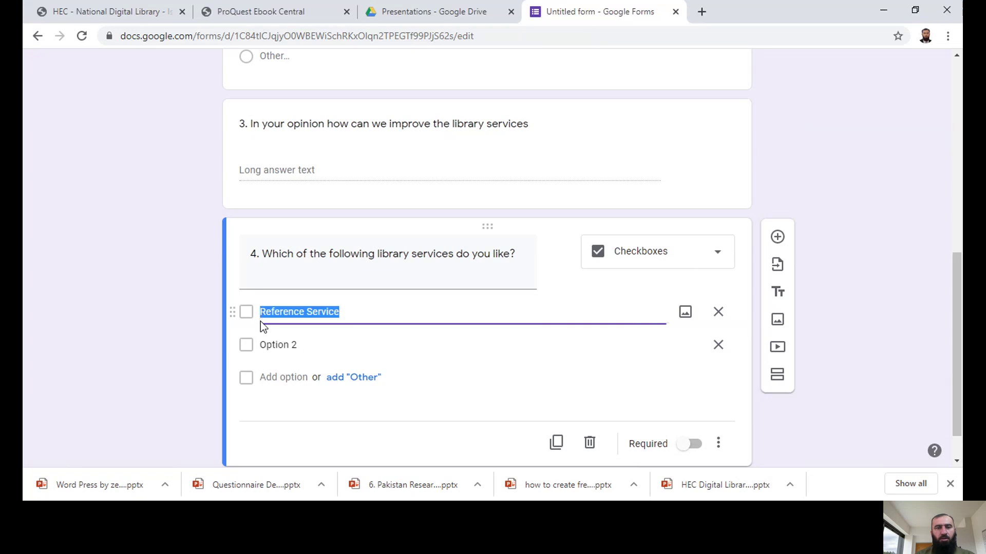
click(260, 321)
text(1)
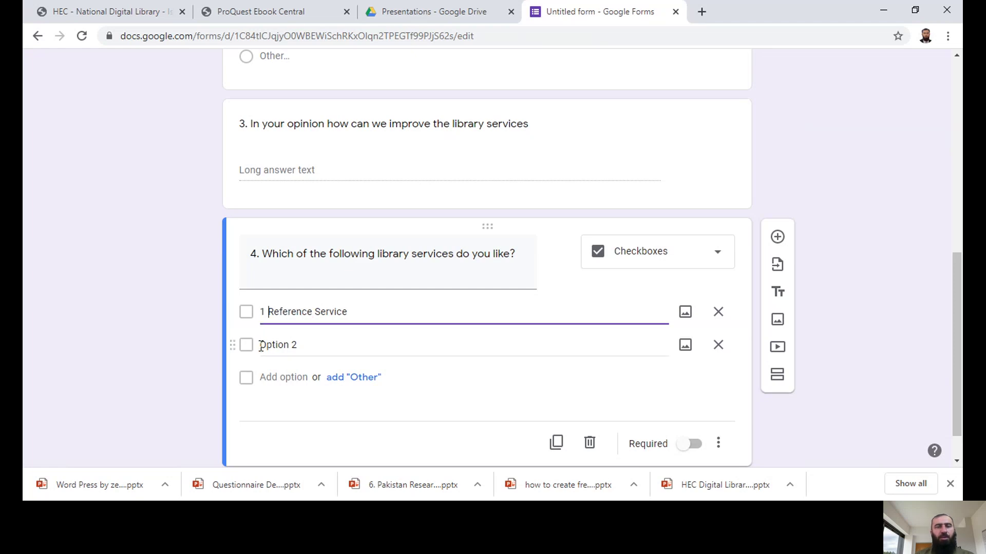
click(260, 345)
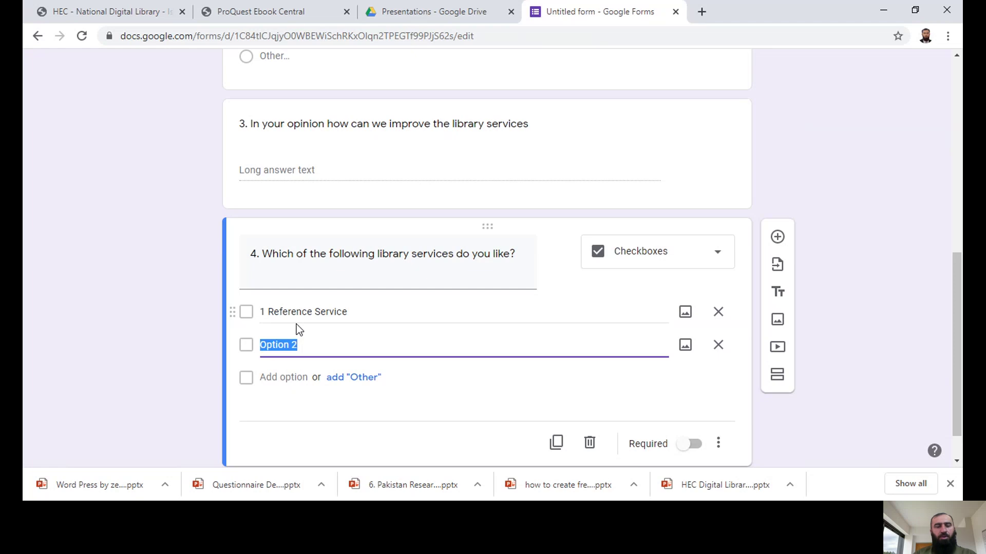
text(2 )
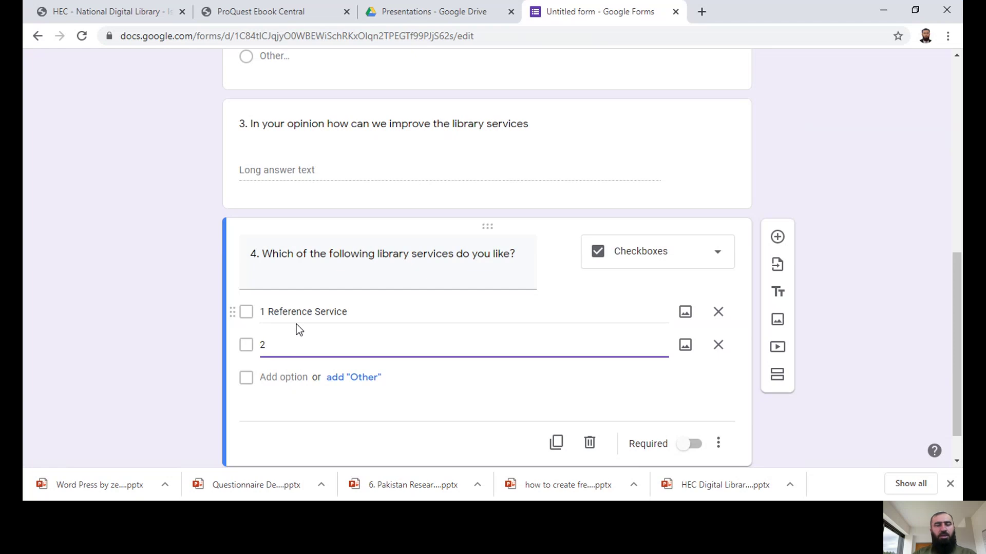
text(Circulation S)
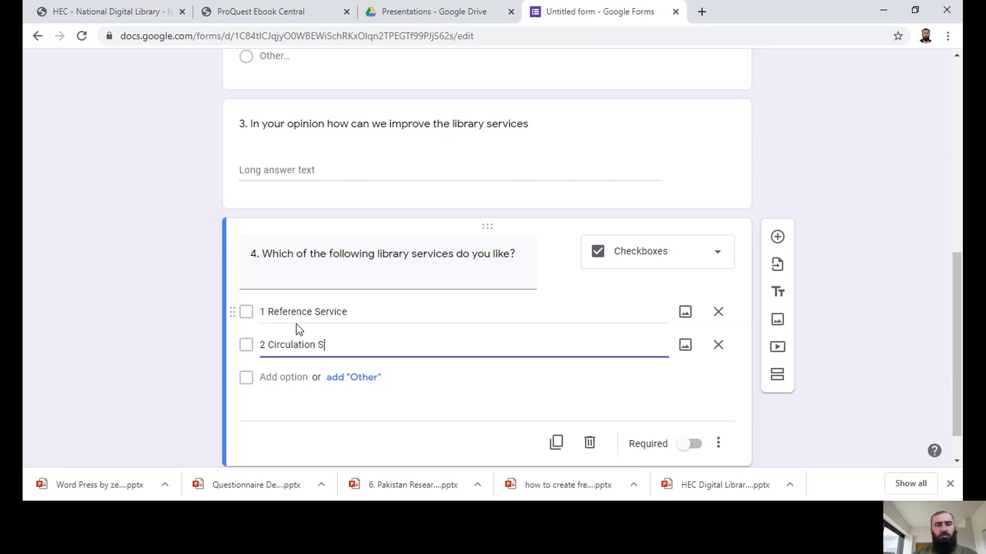
text(erivice)
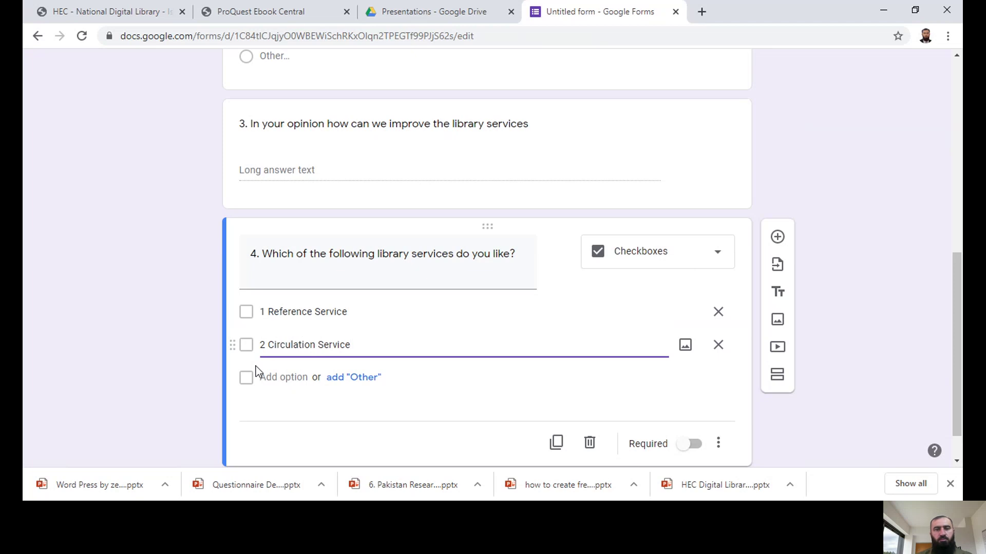
Step: Add the options '3 Digital Library Service' and '4. OPAC' to question 4
click(286, 382)
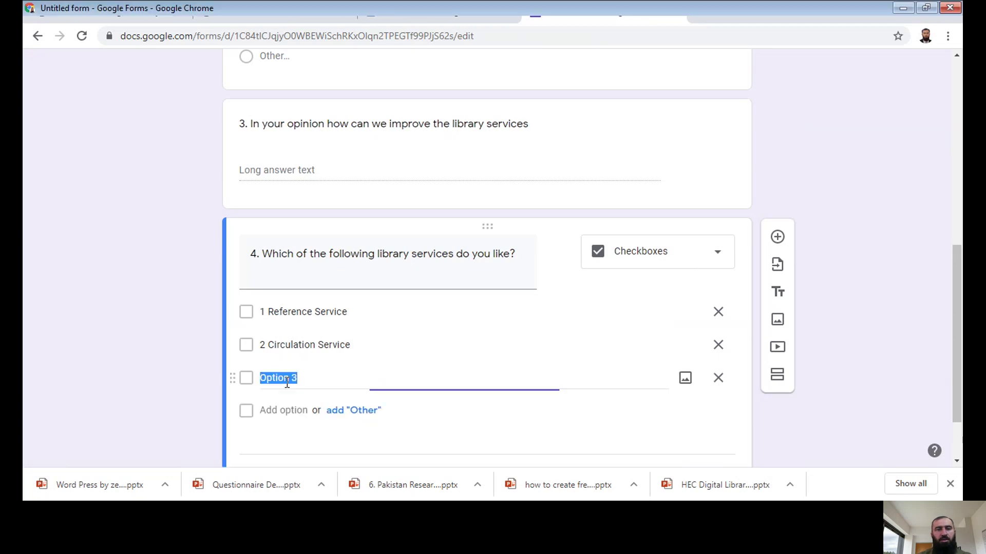
text(3 D)
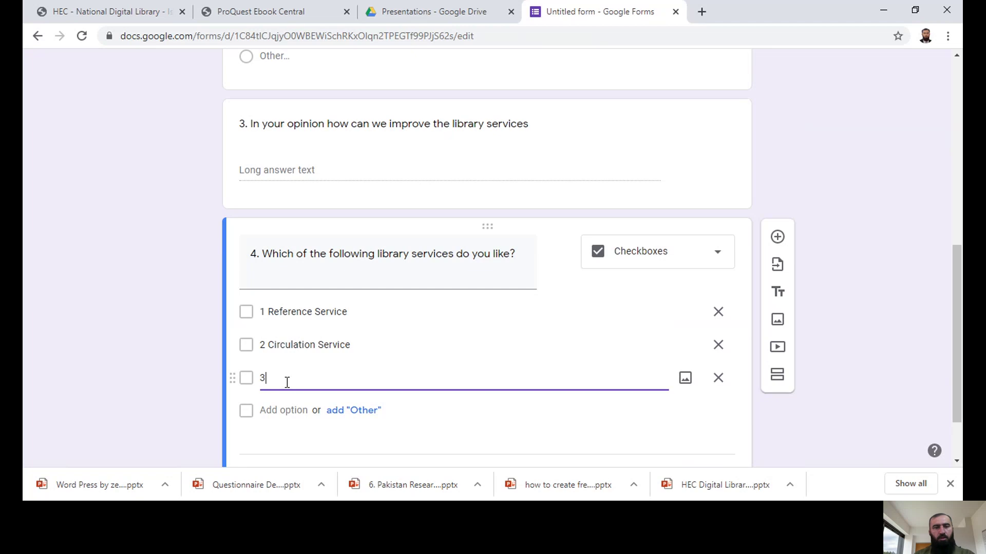
text(i)
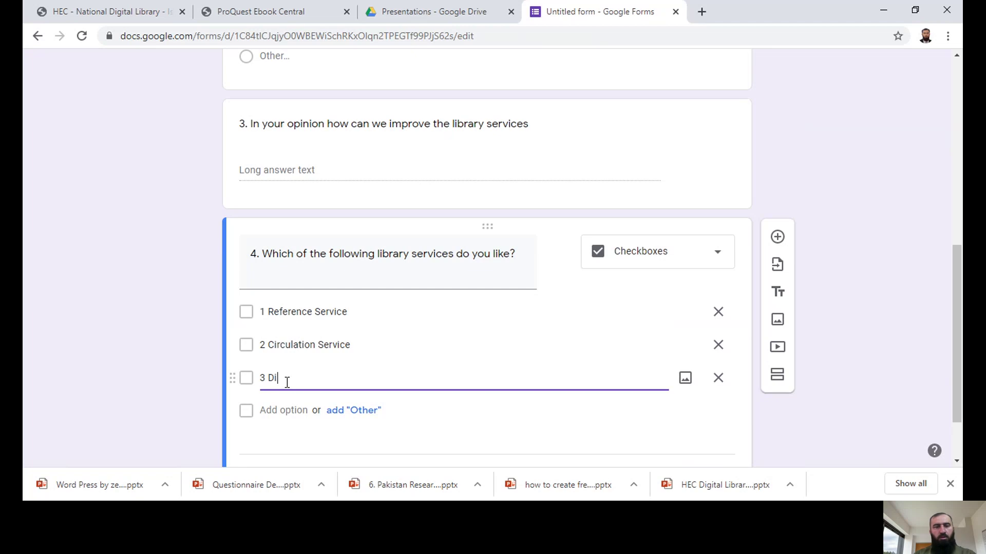
text(gital Library Serivce)
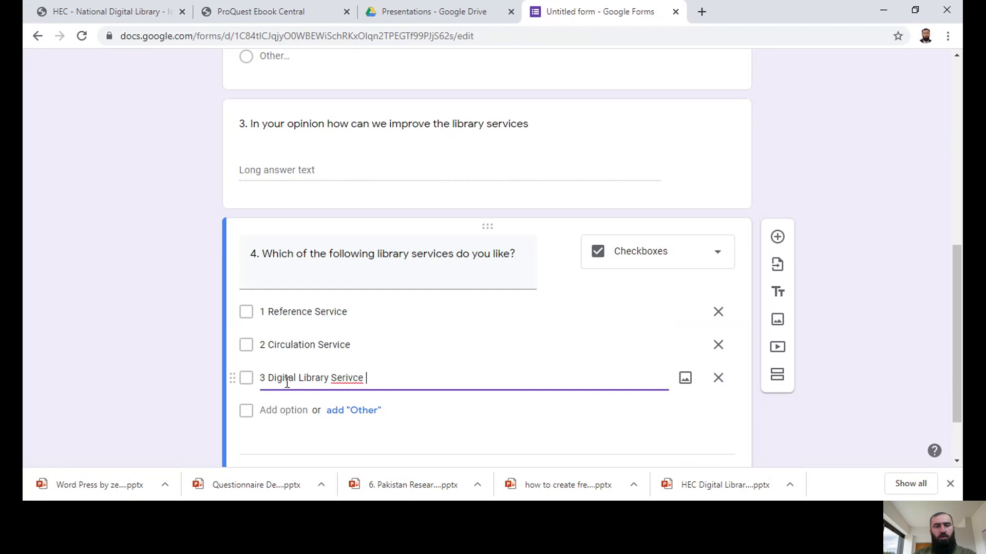
key(BackSpace)
key(BackSpace)
key(BackSpace)
text(vice)
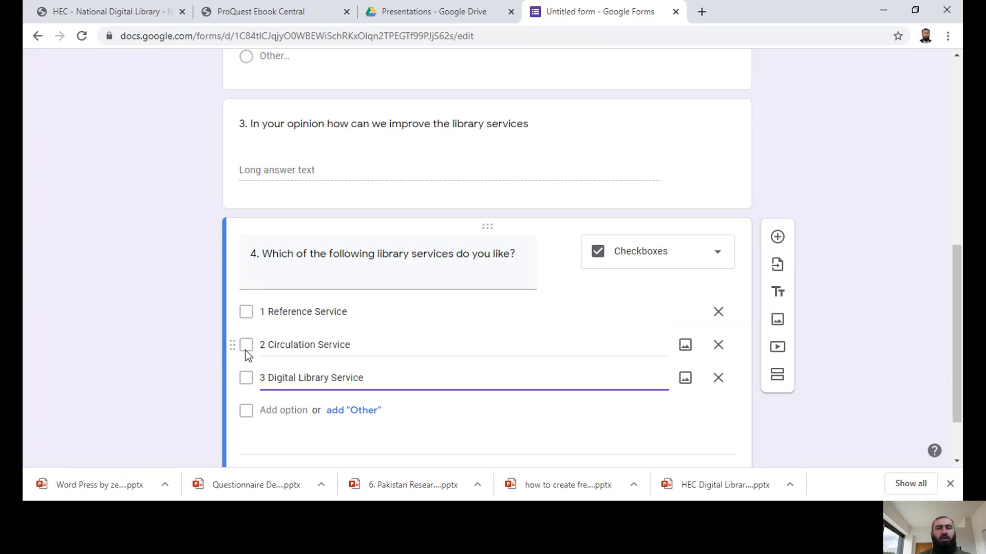
click(270, 366)
click(283, 411)
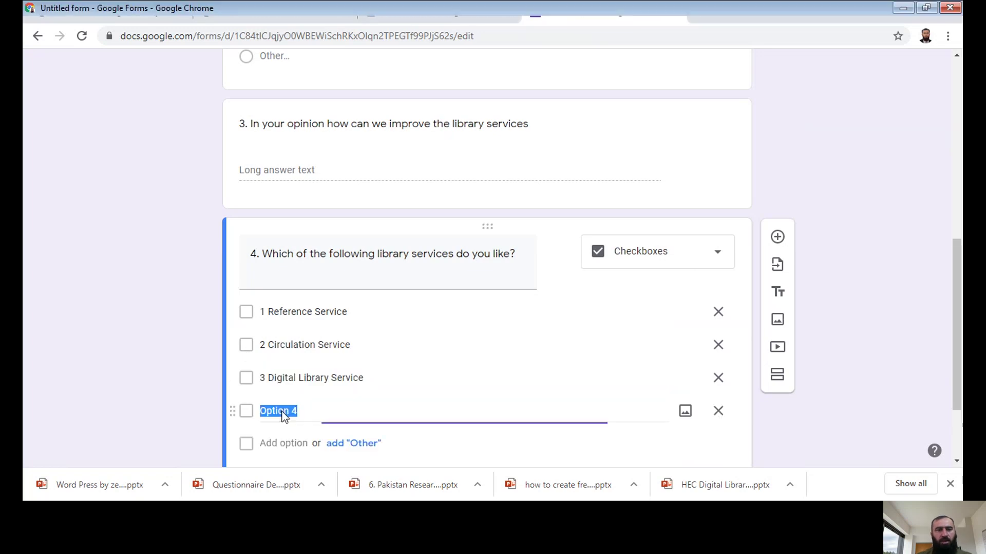
text(4. OPAC)
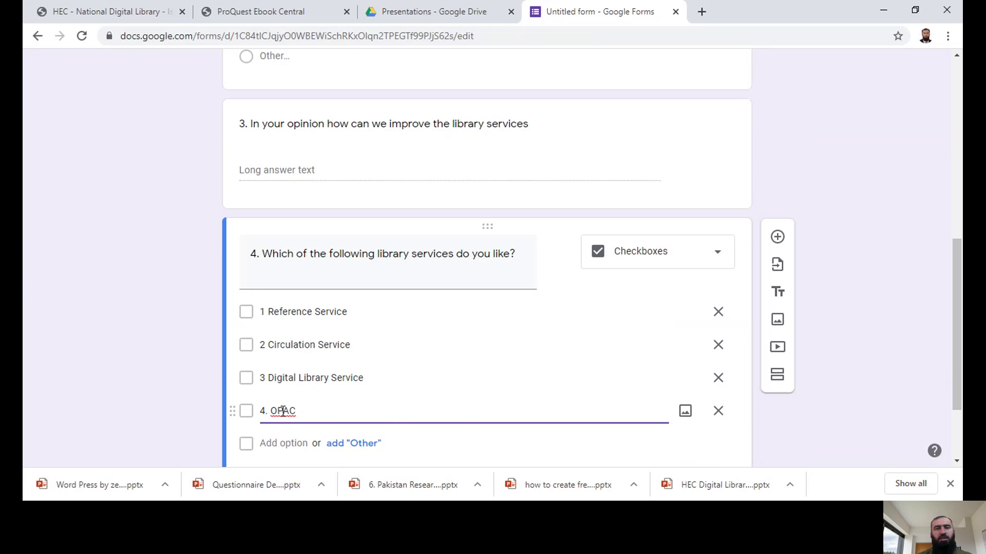
Step: Add a new question titled '5. Your Designation please' below question 4
click(777, 238)
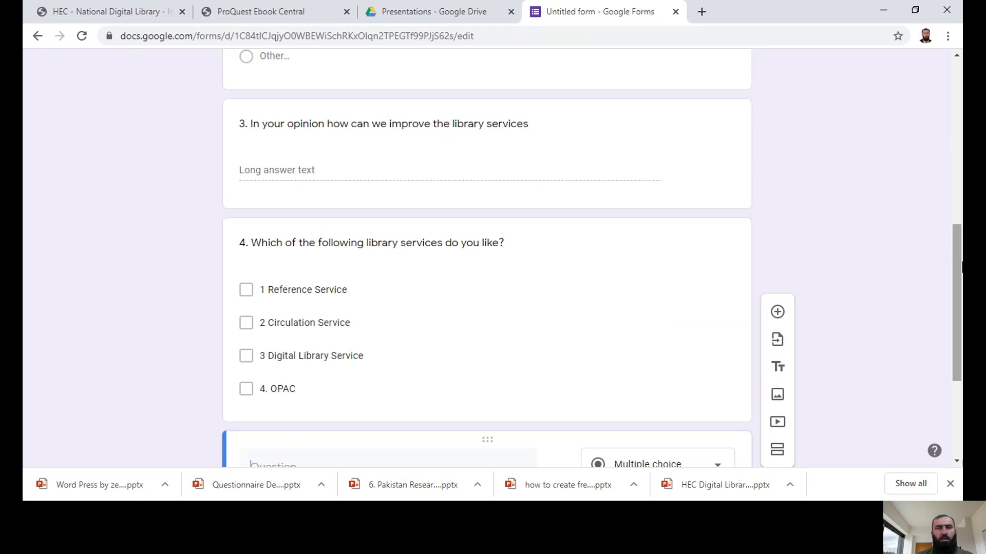
scroll(908, 259, down, 4)
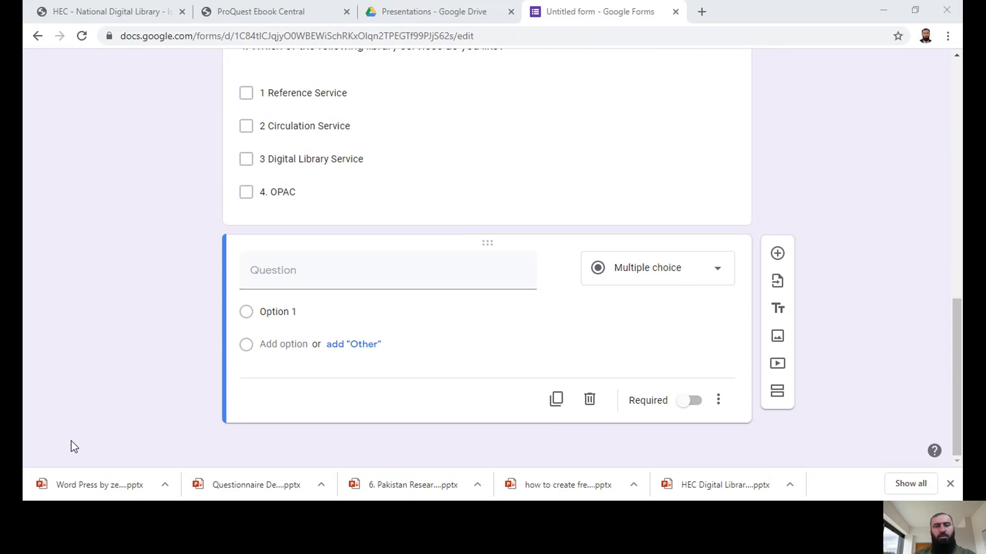
click(74, 447)
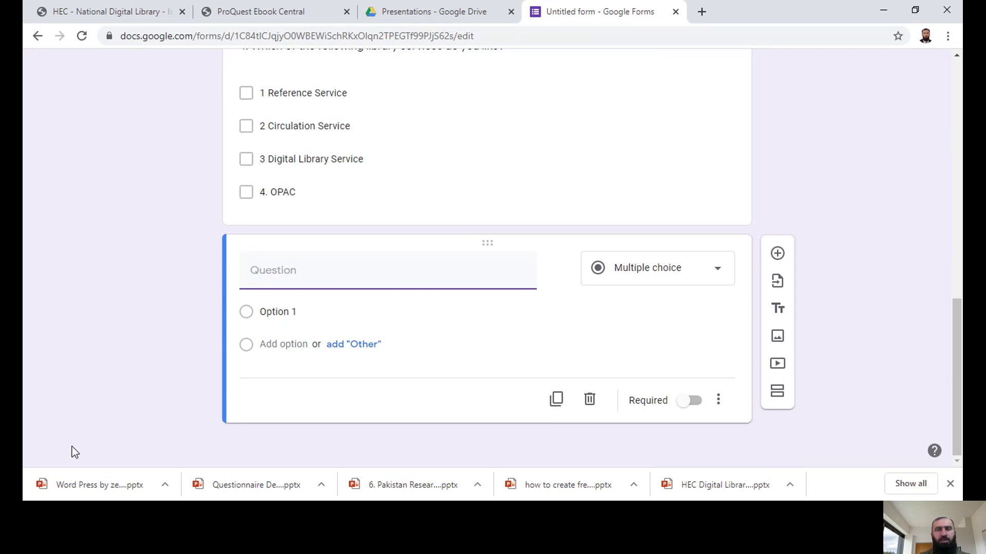
drag(958, 347, 959, 318)
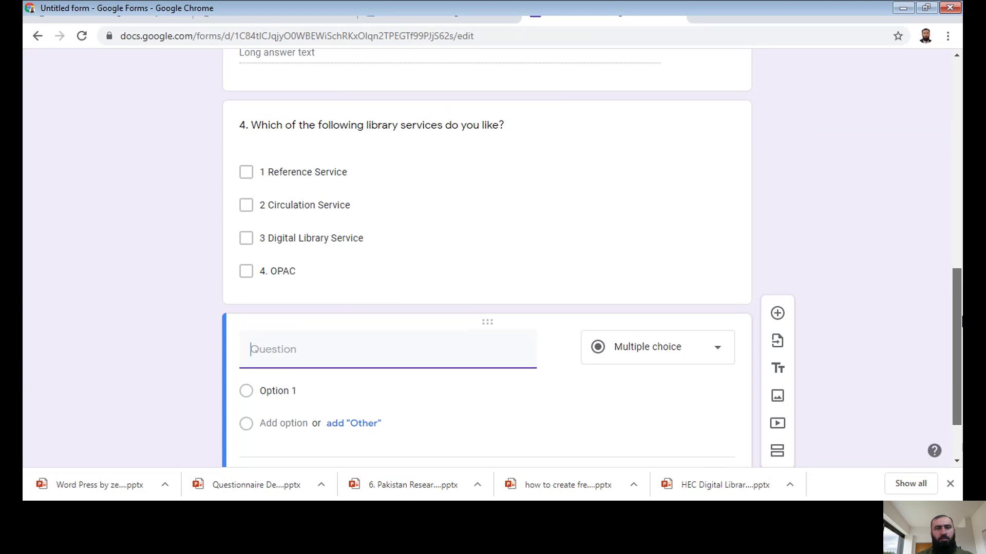
text(5. )
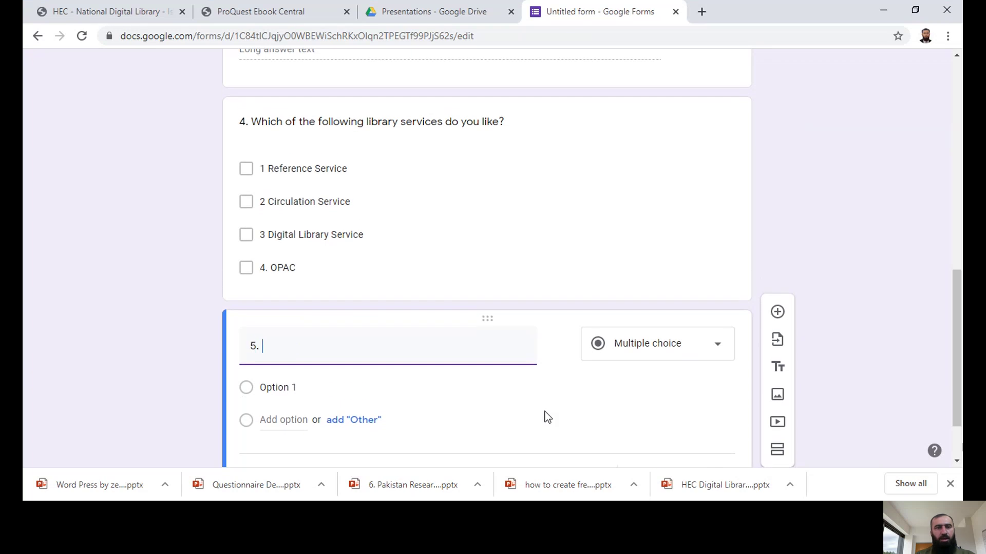
text(Your Designation )
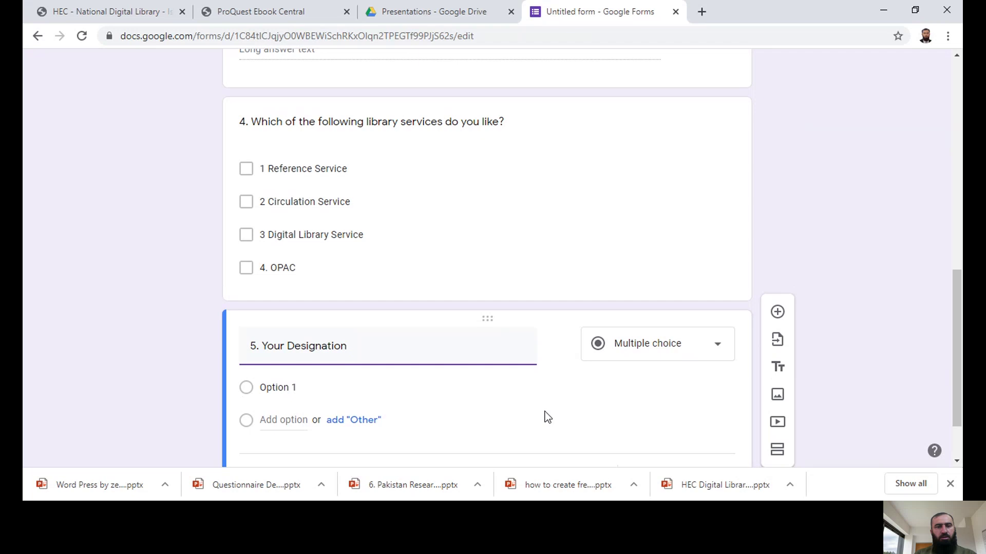
text(please)
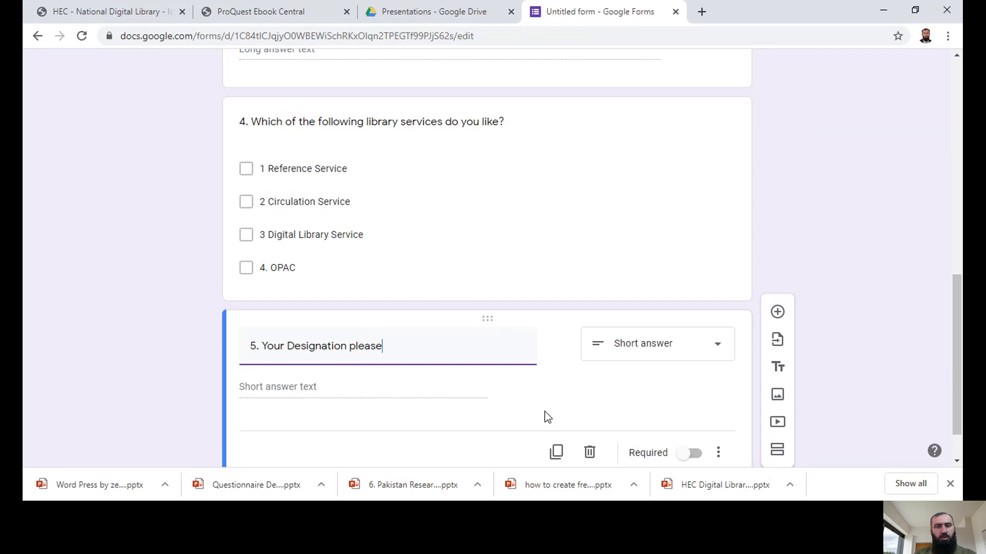
Step: Switch question 5 'Your Designation please' to the Dropdown question type
mouse_move(567, 358)
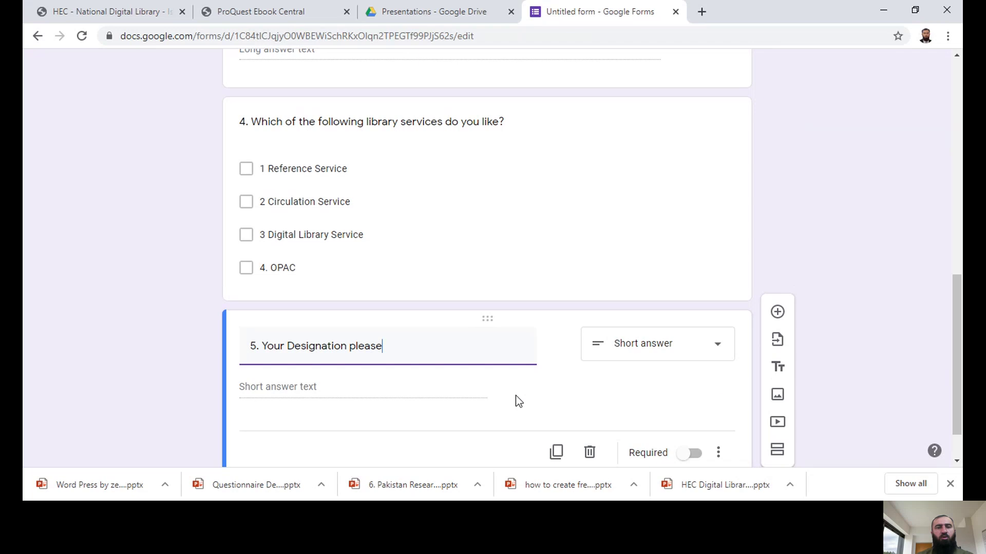
drag(958, 318, 960, 339)
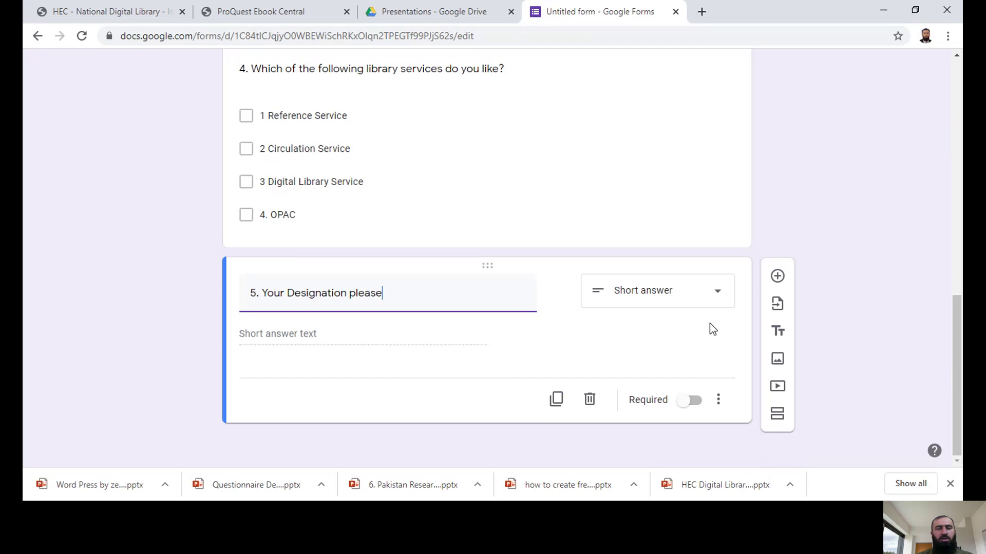
click(718, 292)
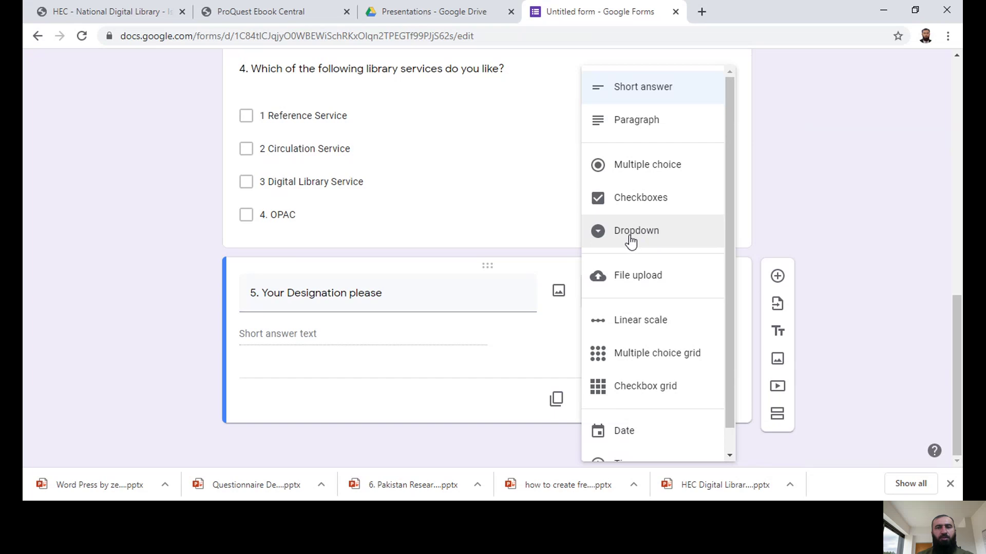
click(650, 234)
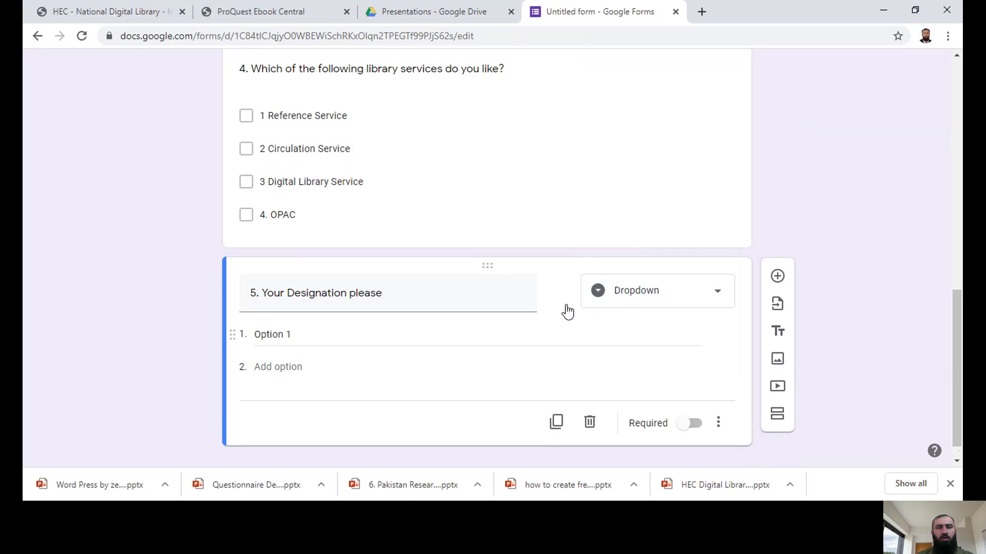
click(280, 334)
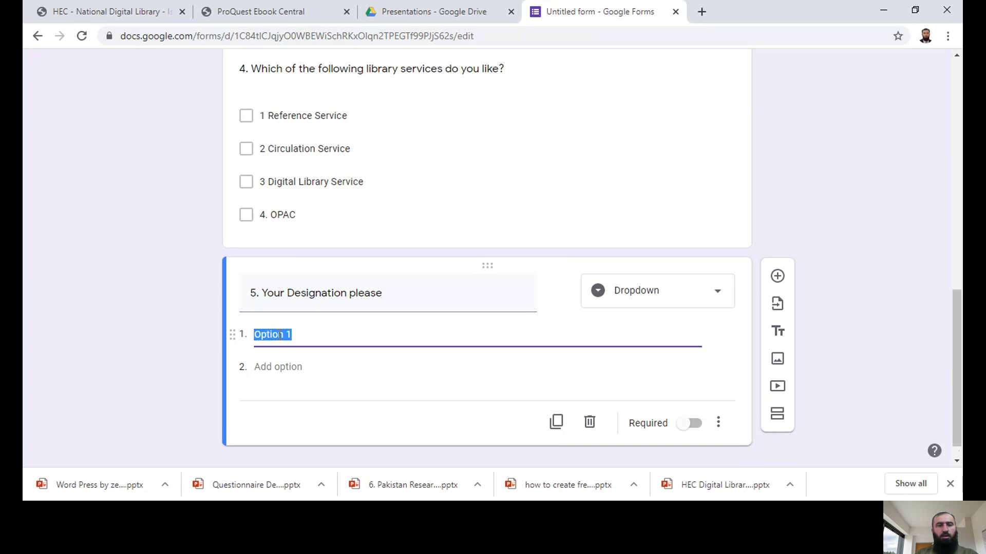
Step: Enter dropdown choices Assistant Librarian, Deputy Librarian, Additional Librarian and Chief / Head / Librarian / Senior Librarian
text(Assistant Librar)
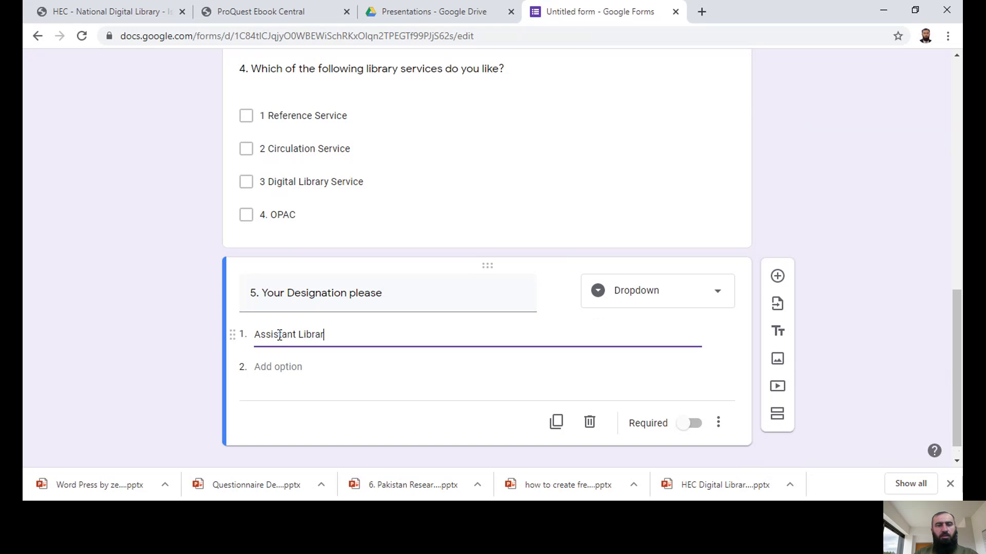
text(ian)
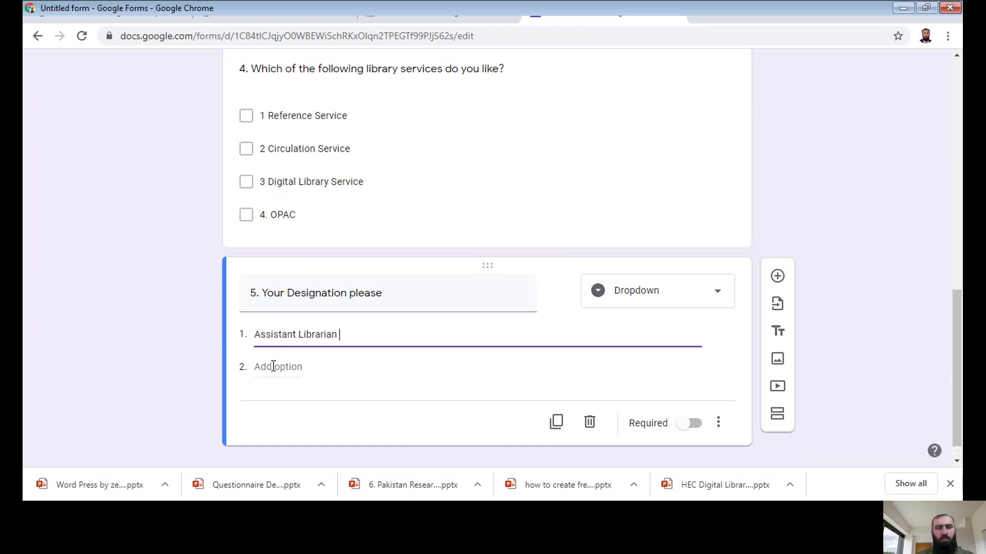
click(273, 366)
text(Dep)
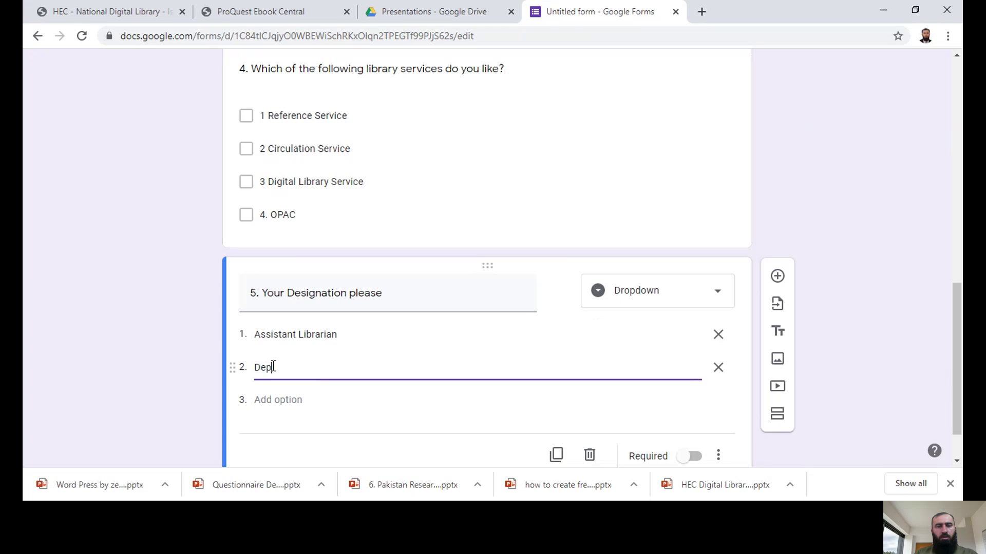
text(uty Librarian)
click(276, 399)
text(Addit)
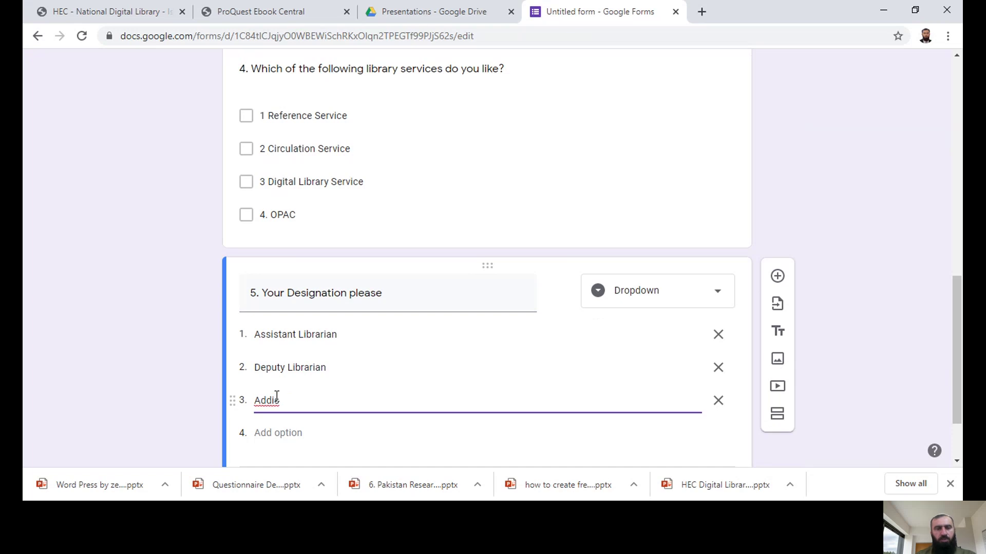
text(ional Librarian)
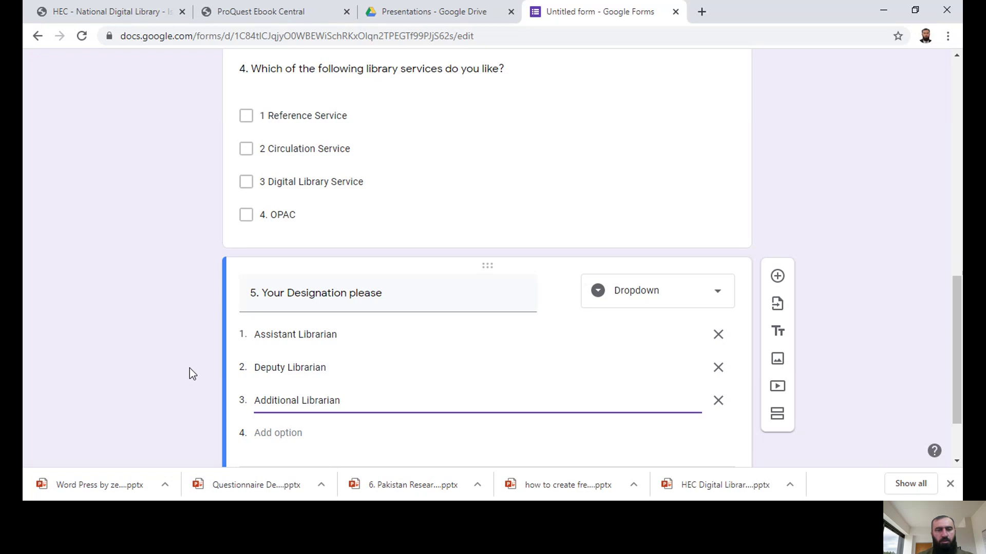
click(276, 432)
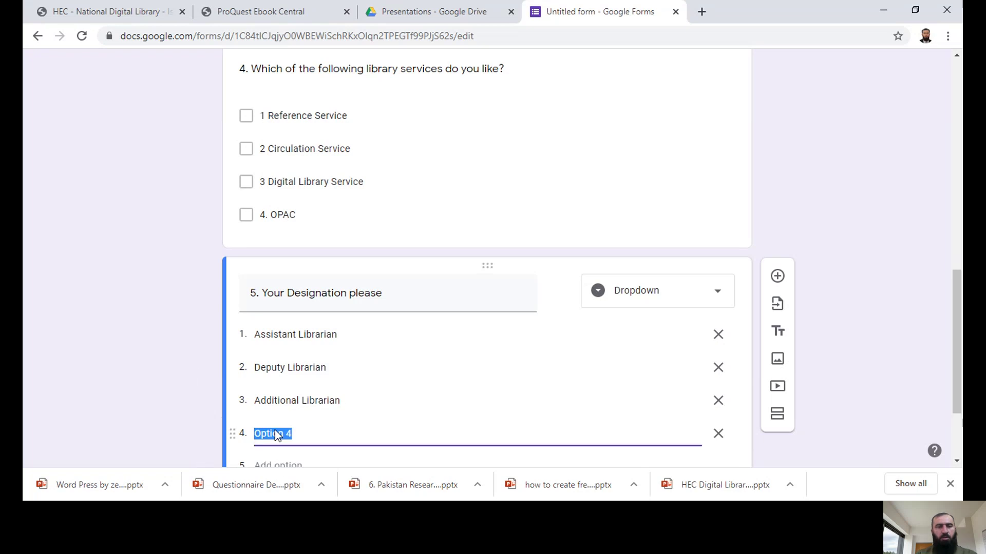
text(Chie)
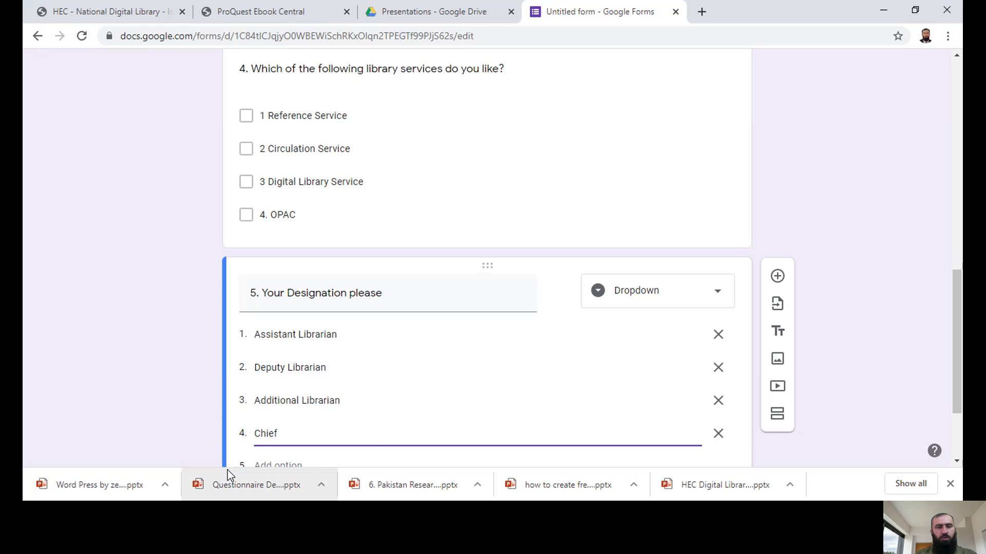
text(f Librarian / )
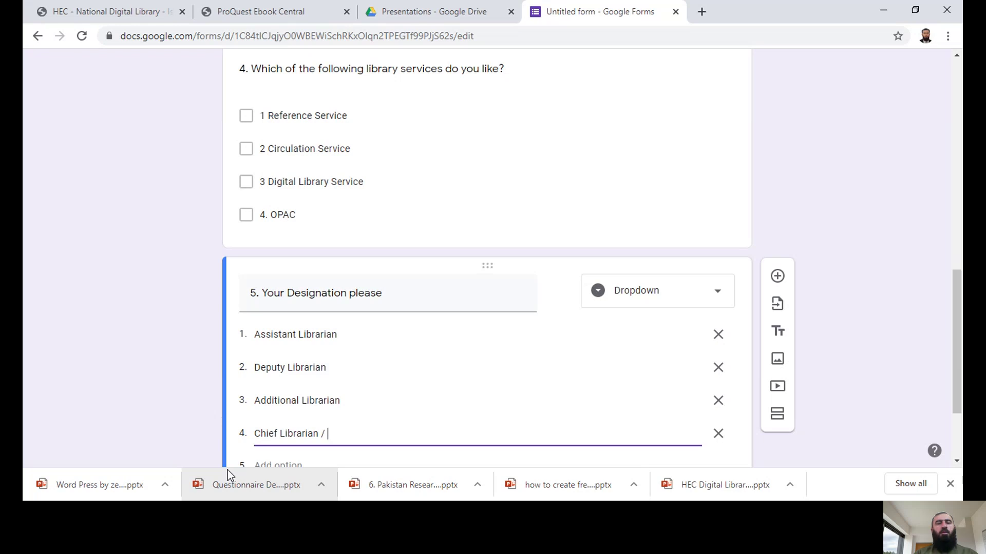
text(Head Librarian / )
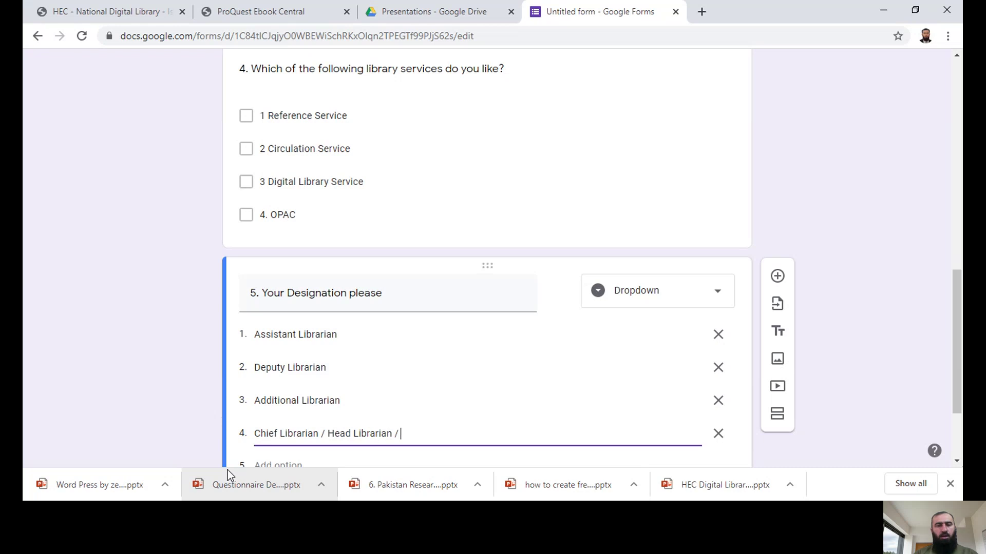
text(Librarian / )
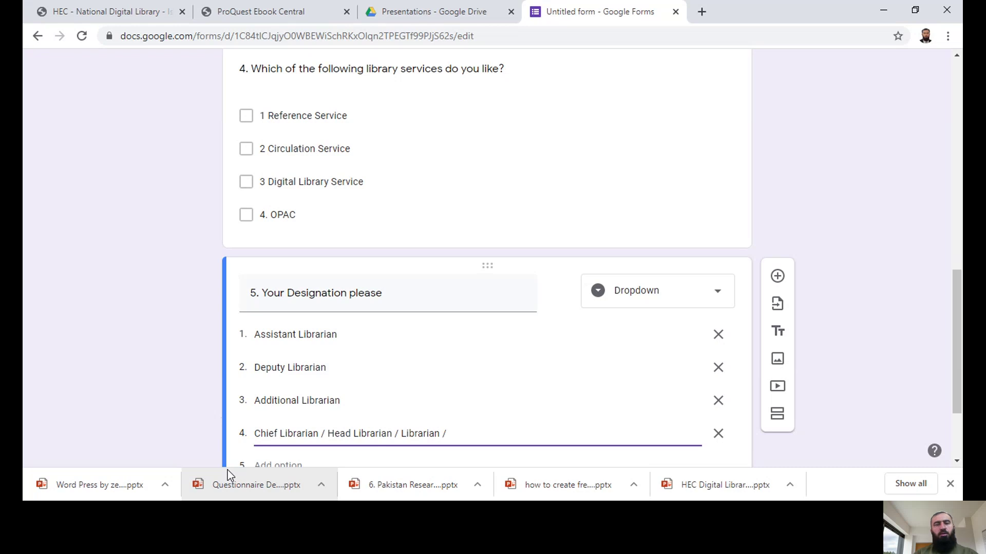
text(S)
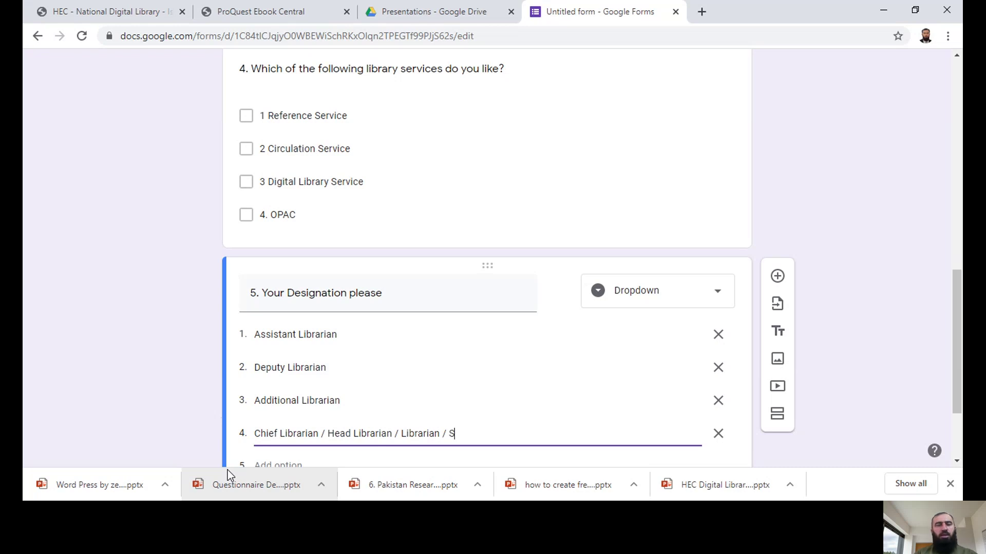
text(enior Librarian)
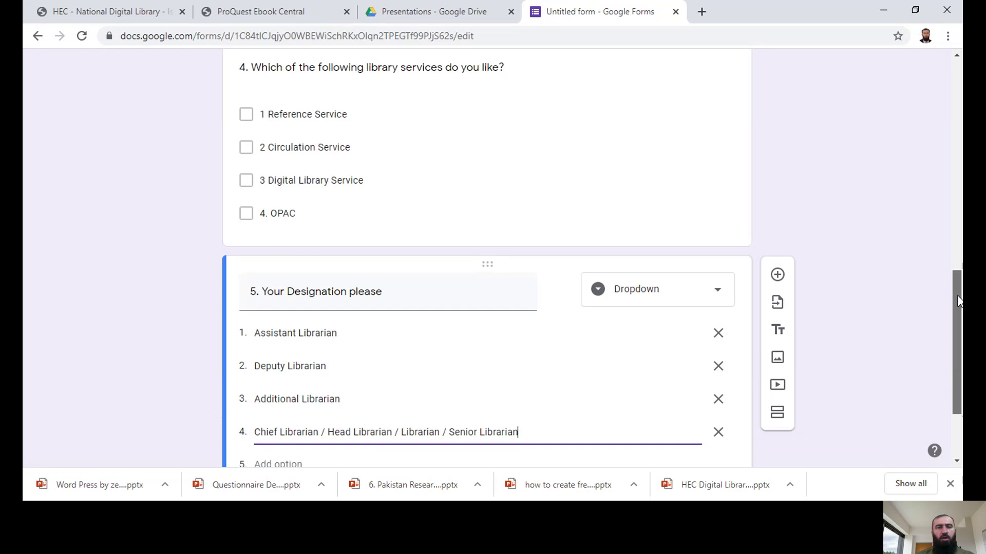
drag(959, 297, 961, 311)
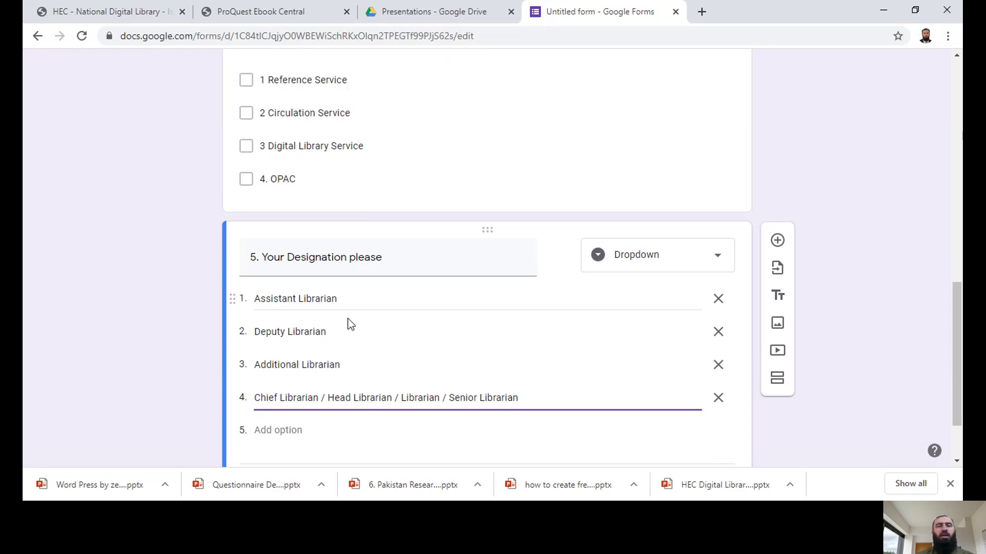
scroll(958, 359, down, 2)
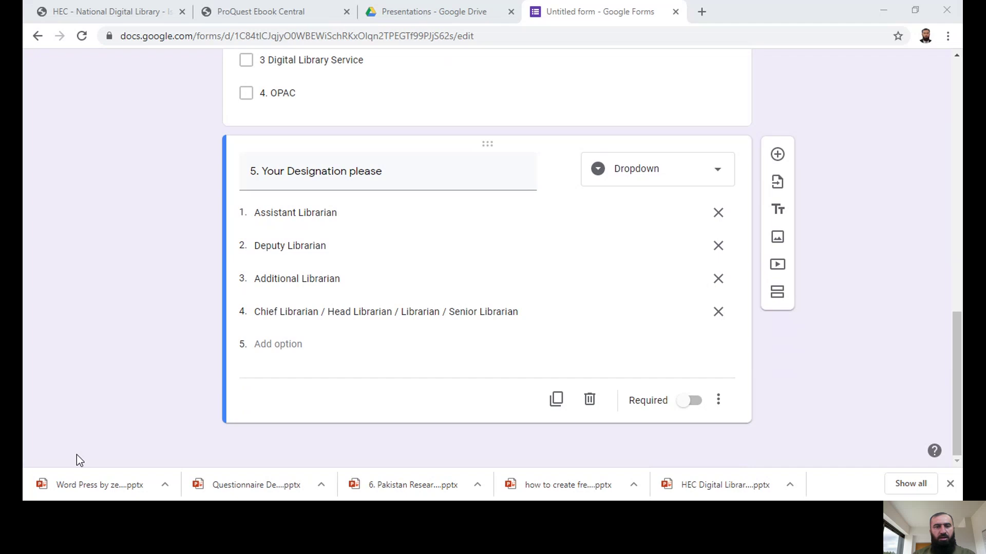
key(alt+Tab)
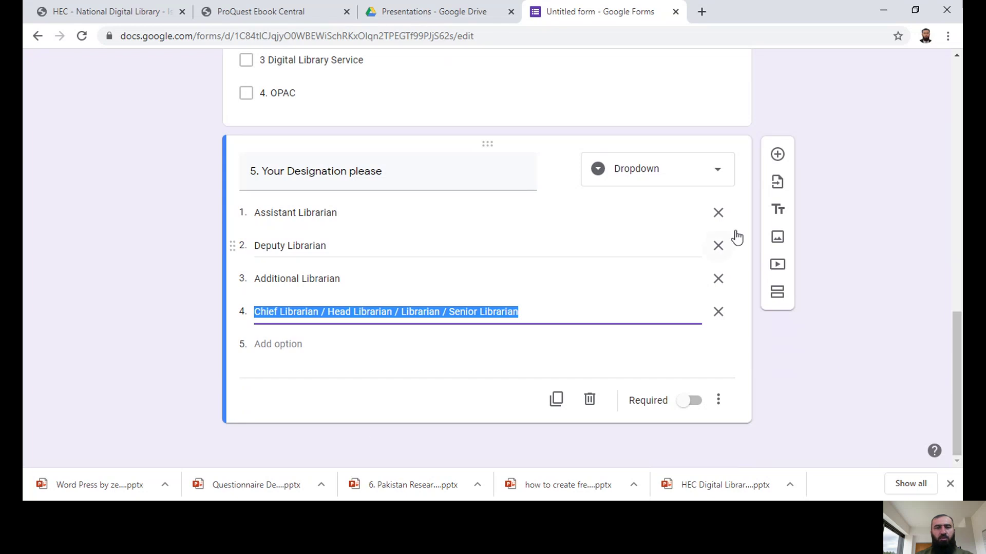
Step: Add a question below question 5 titled '6. Rate Your Library Services'
click(777, 157)
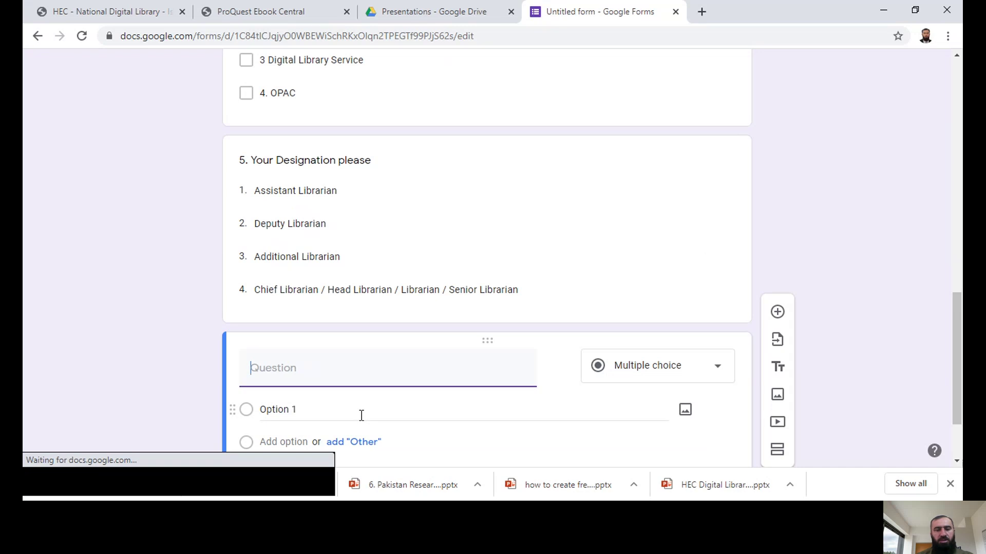
text(6.)
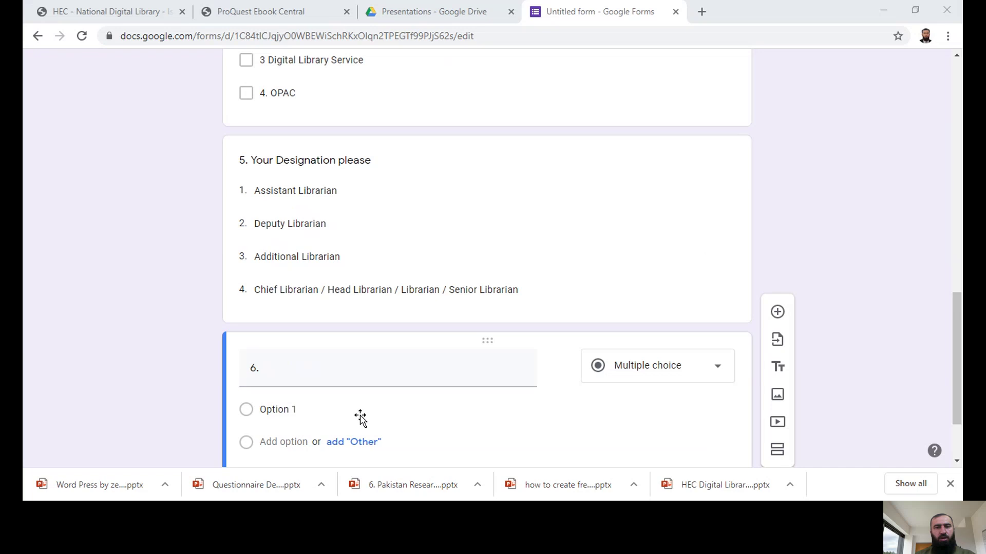
click(360, 417)
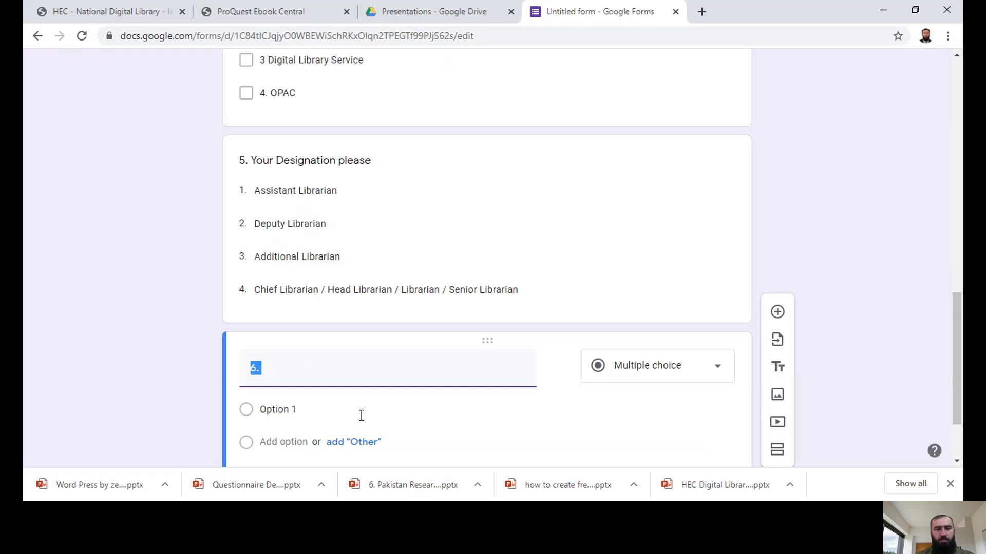
click(345, 376)
text(R)
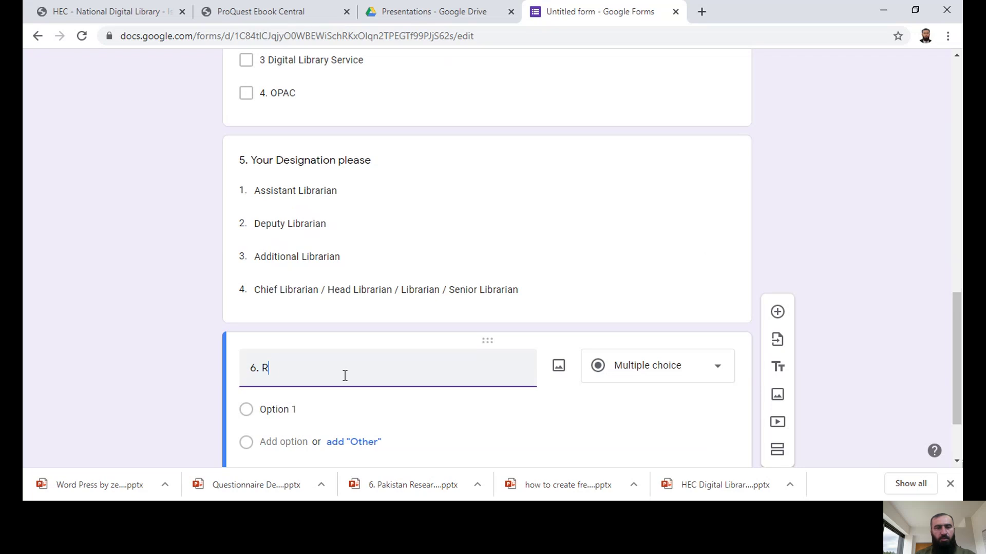
text(ate Your Library )
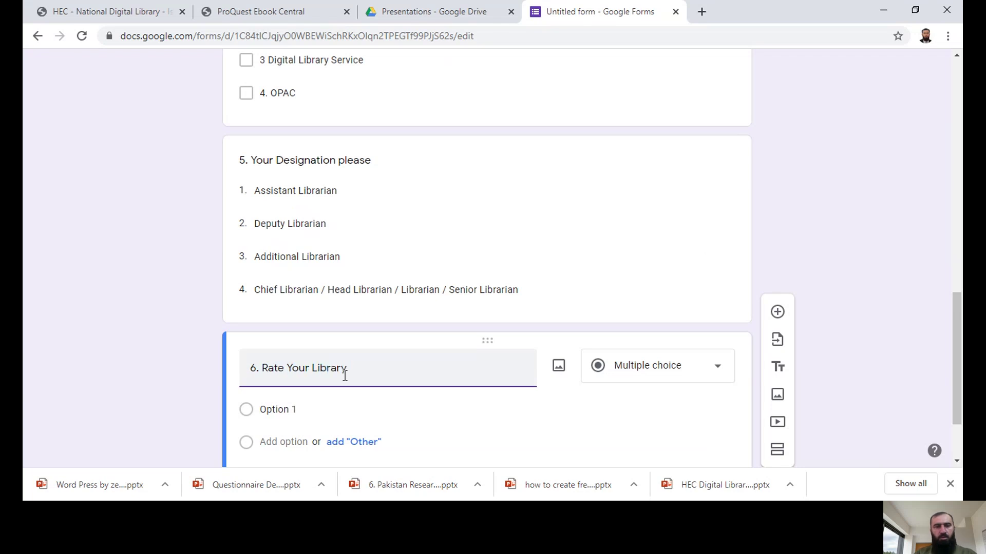
text(Services)
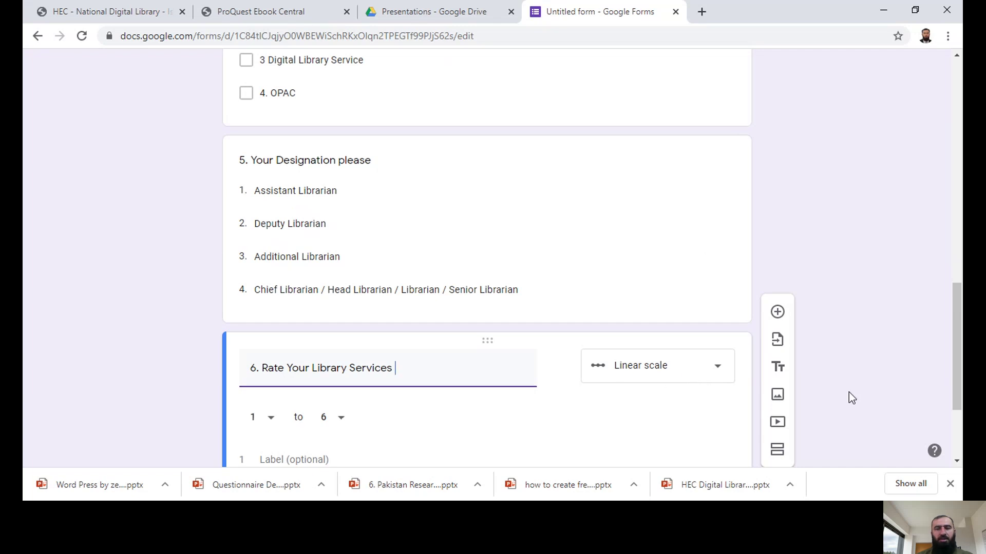
scroll(959, 336, down, 2)
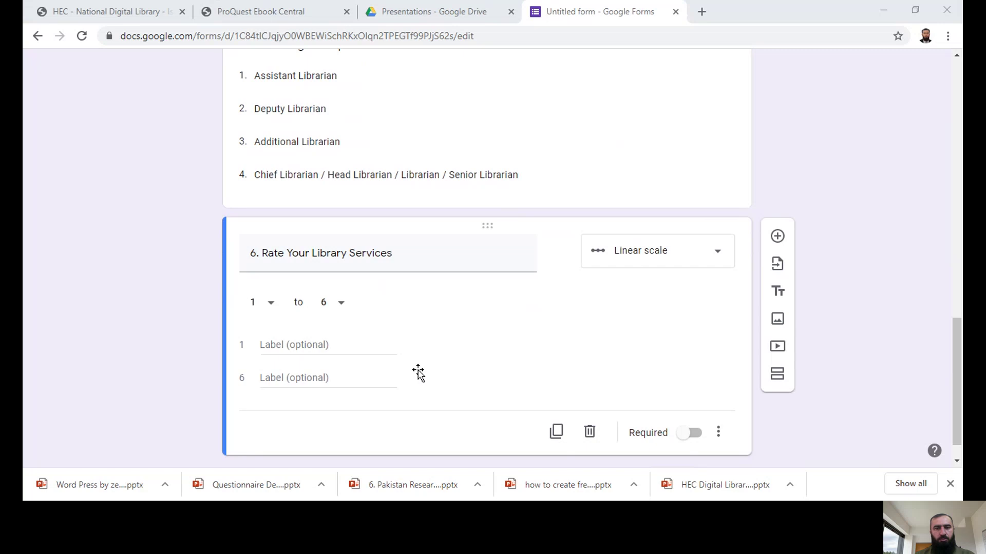
Step: Enter draft scale end labels 'Dont Like' for 1 and 'Somehow' for 6
click(299, 346)
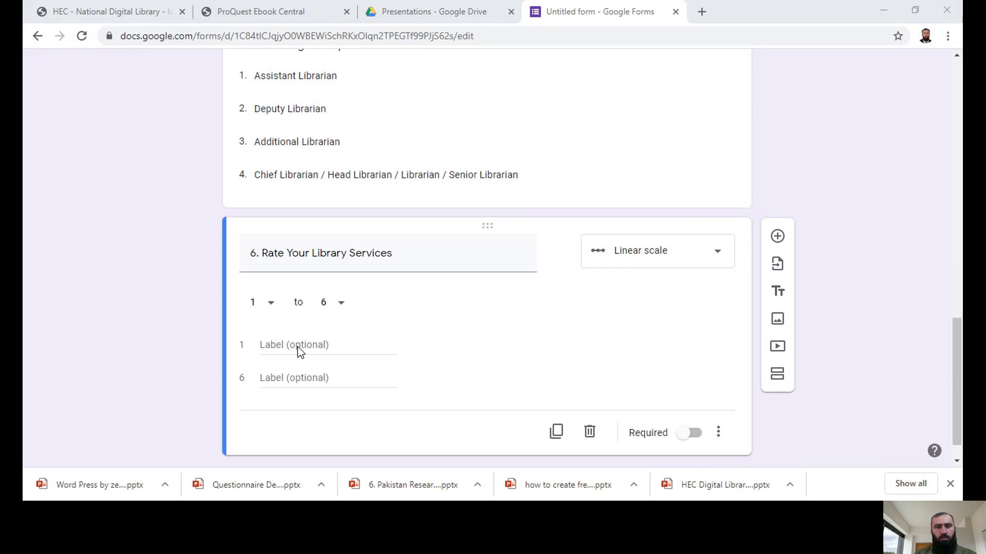
click(298, 347)
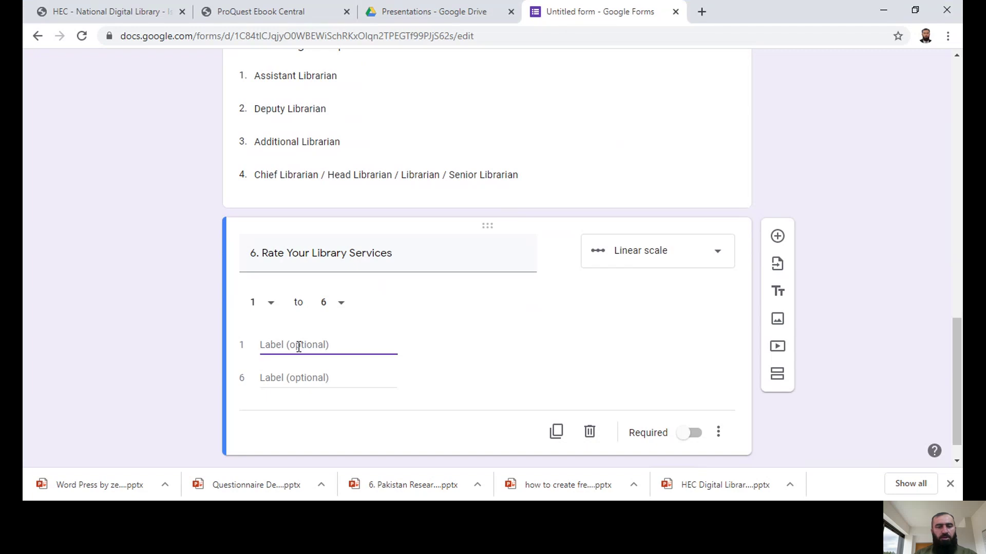
text(like)
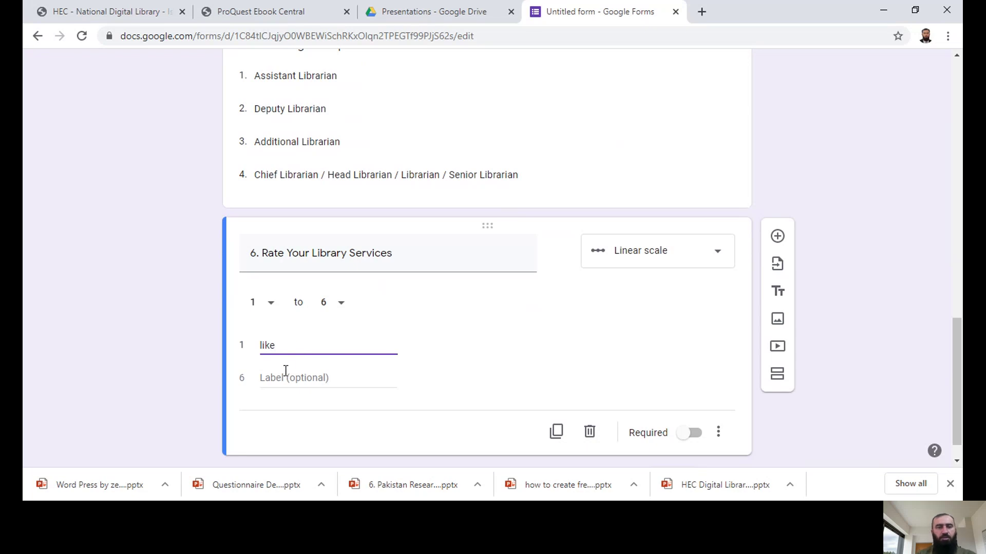
key(BackSpace)
key(BackSpace)
key(BackSpace)
key(BackSpace)
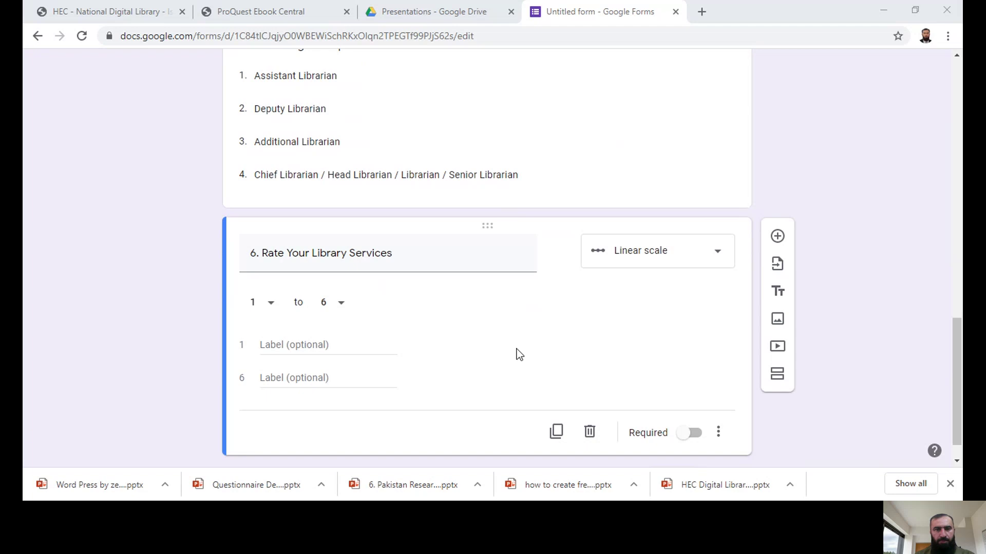
click(263, 353)
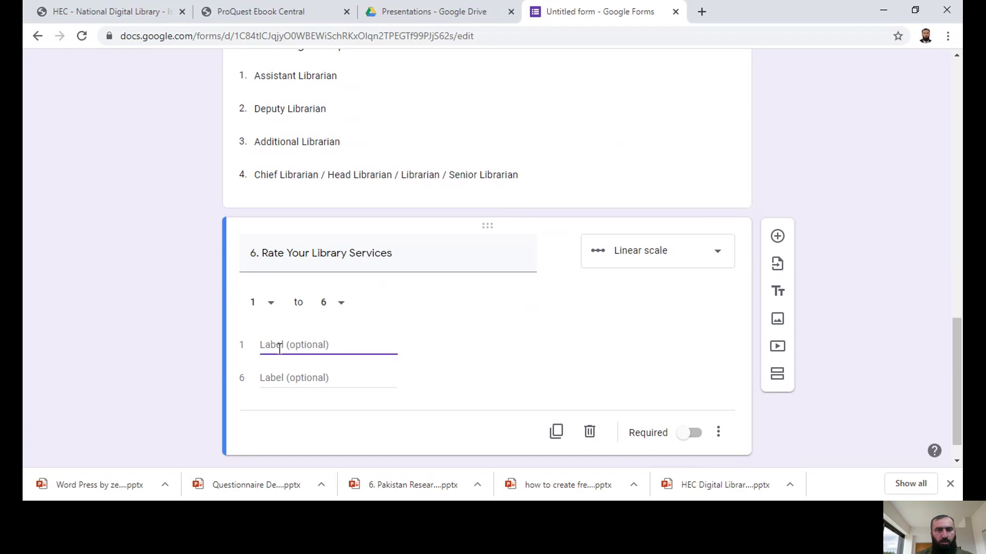
text(Li)
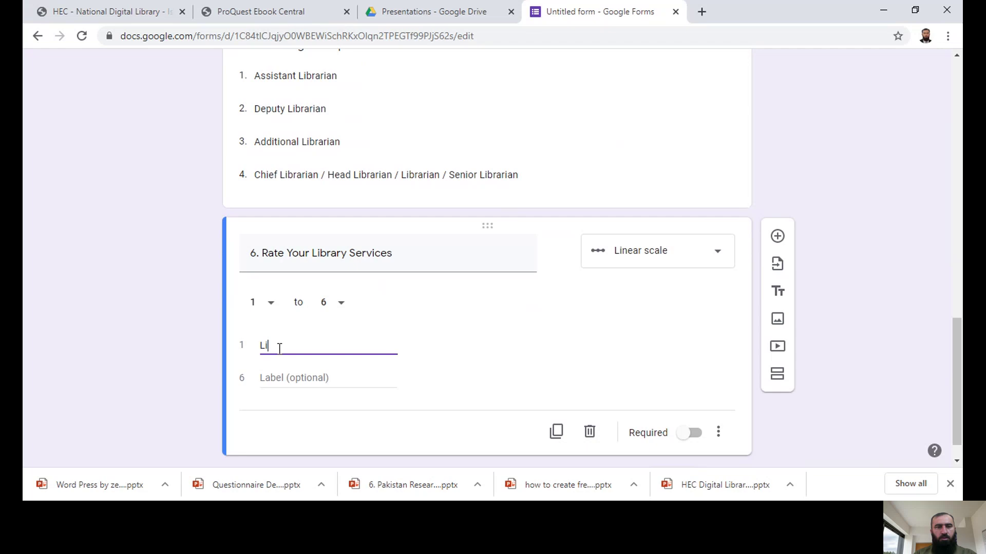
text(ker)
click(282, 379)
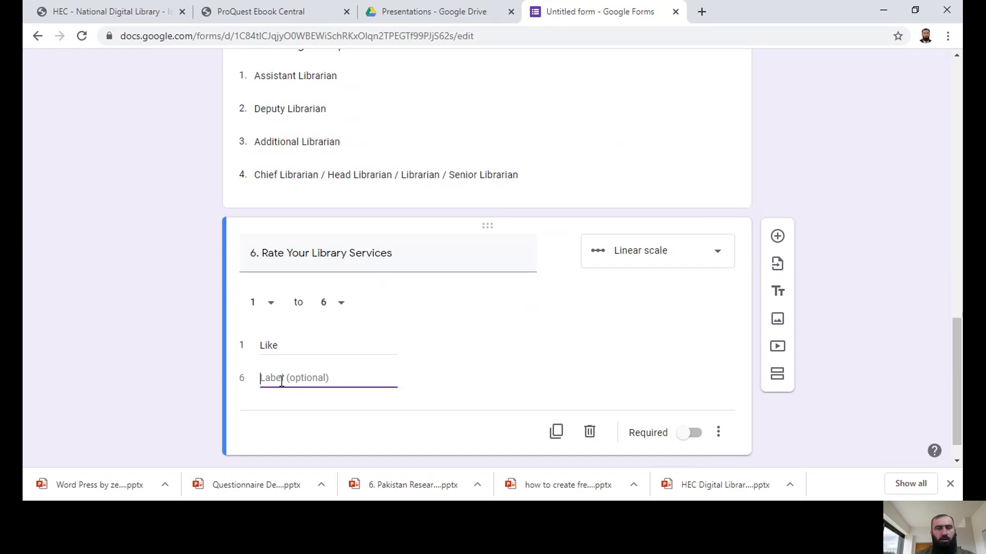
double_click(263, 345)
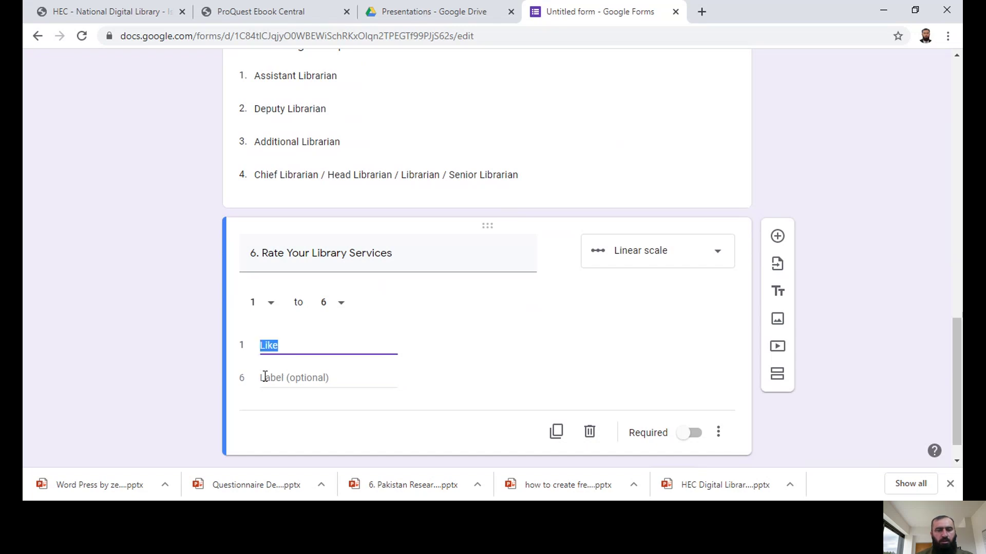
text(Sli)
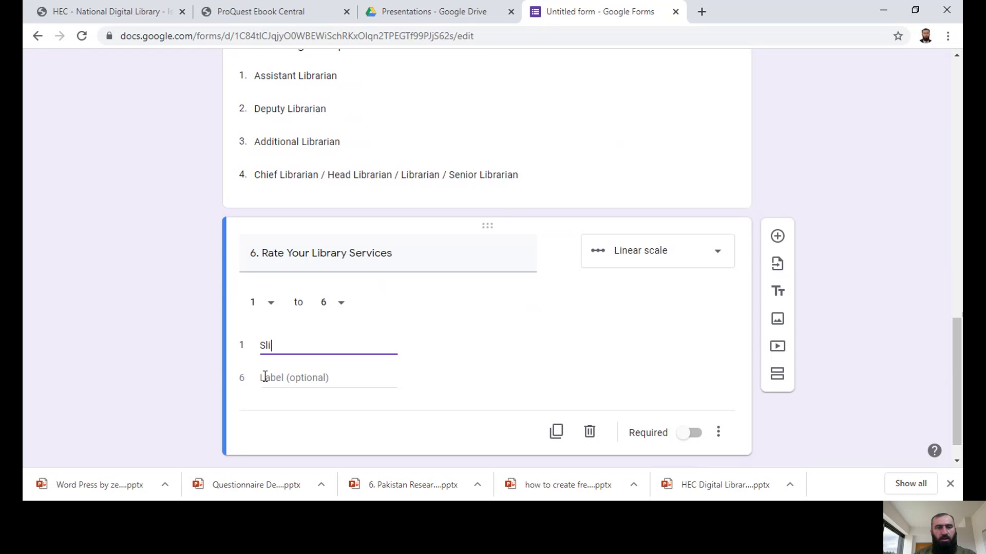
text(g)
key(BackSpace)
key(BackSpace)
key(BackSpace)
key(BackSpace)
text(Dont Like)
click(274, 378)
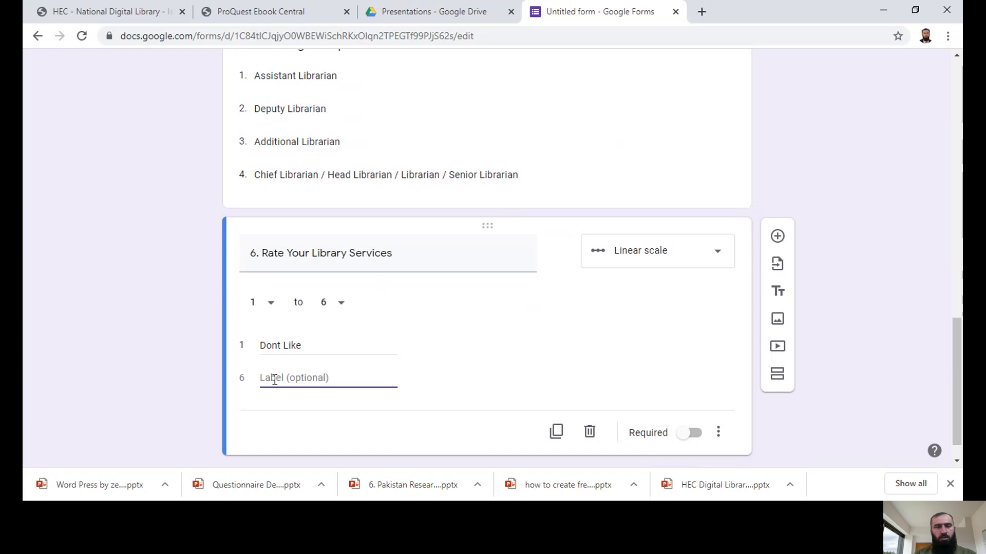
text(Somehow)
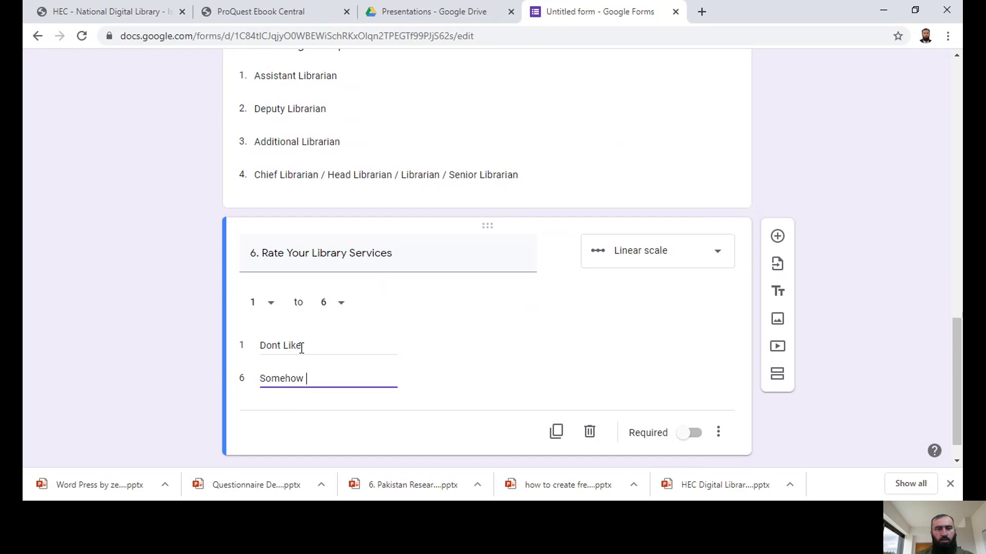
Step: Replace the scale end labels with 'Least' at 1 and 'Most' at 6
drag(302, 348, 246, 351)
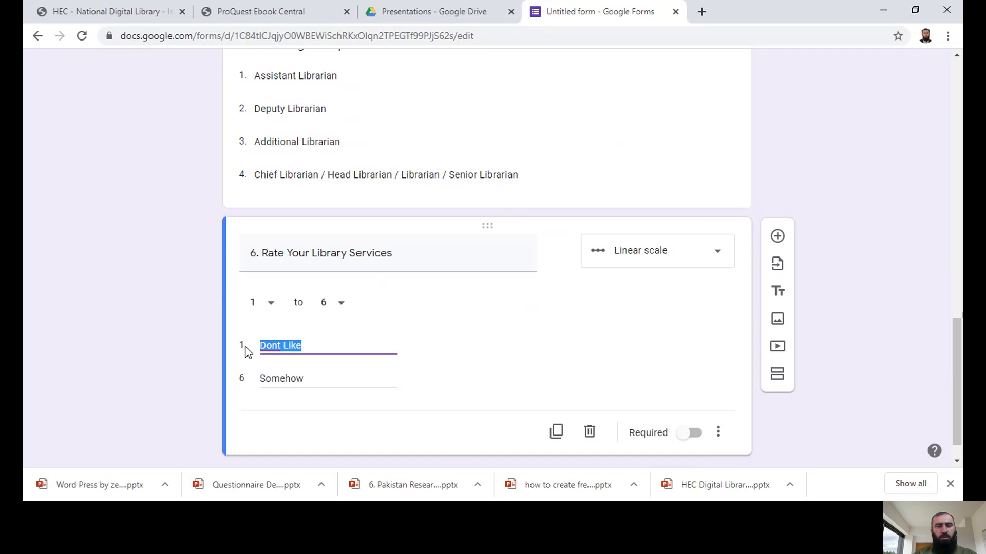
text(Mo)
key(BackSpace)
key(BackSpace)
text(Least)
double_click(288, 380)
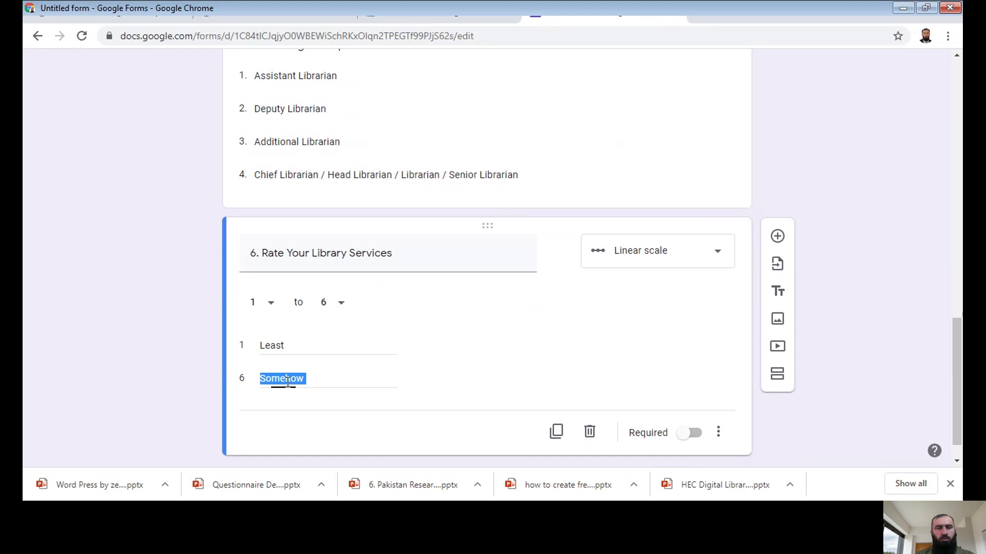
text(Most)
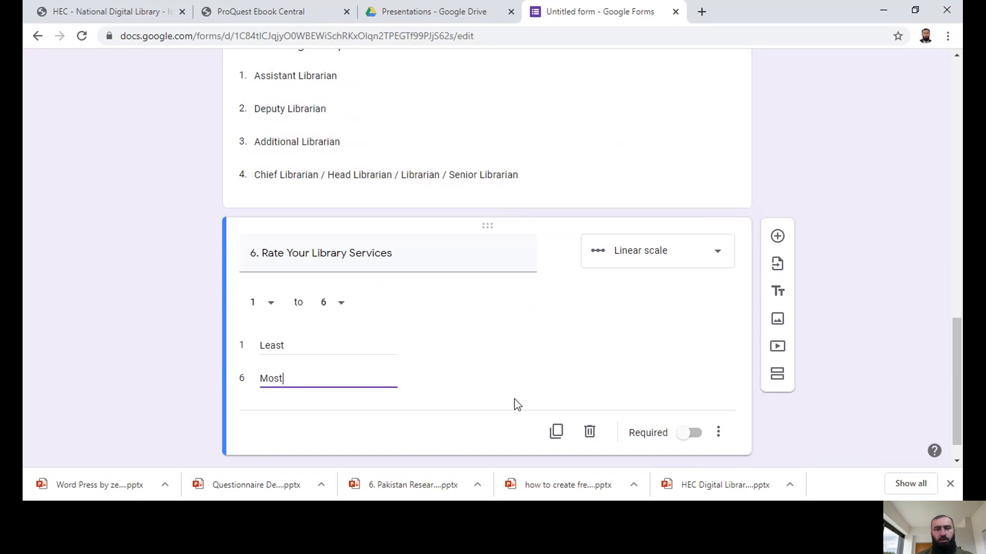
click(361, 418)
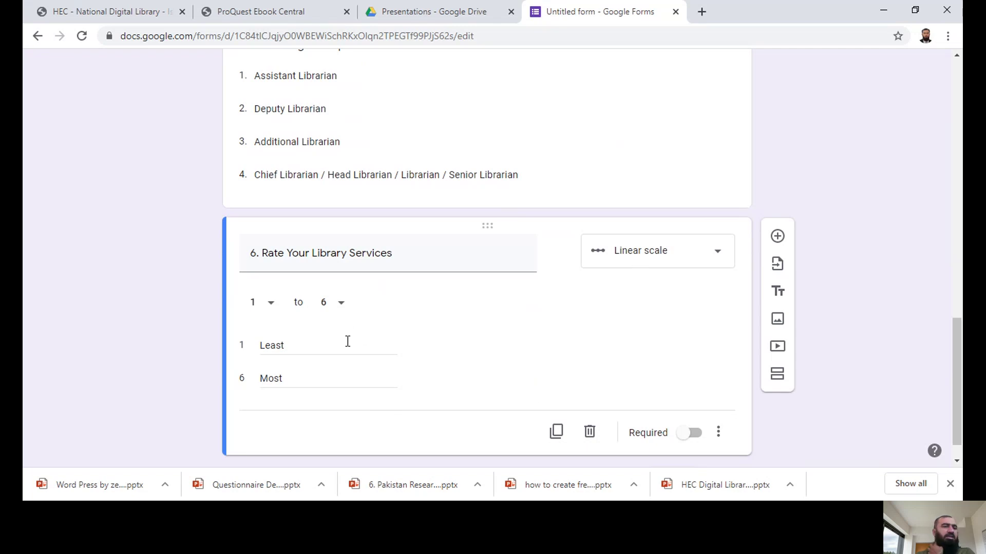
Step: Change the rating scale's upper bound from 6 to 5 and add a blank question below it
click(343, 304)
click(325, 266)
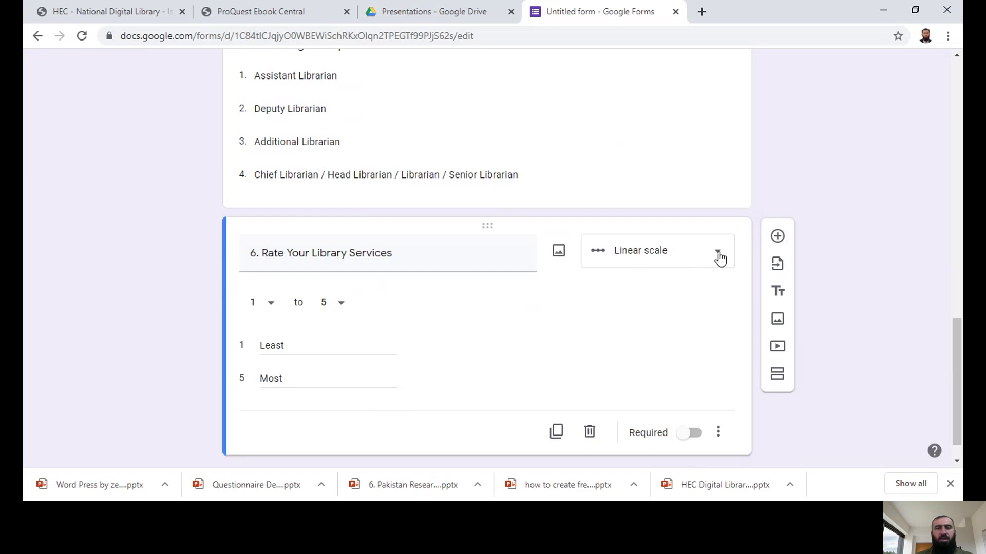
click(778, 238)
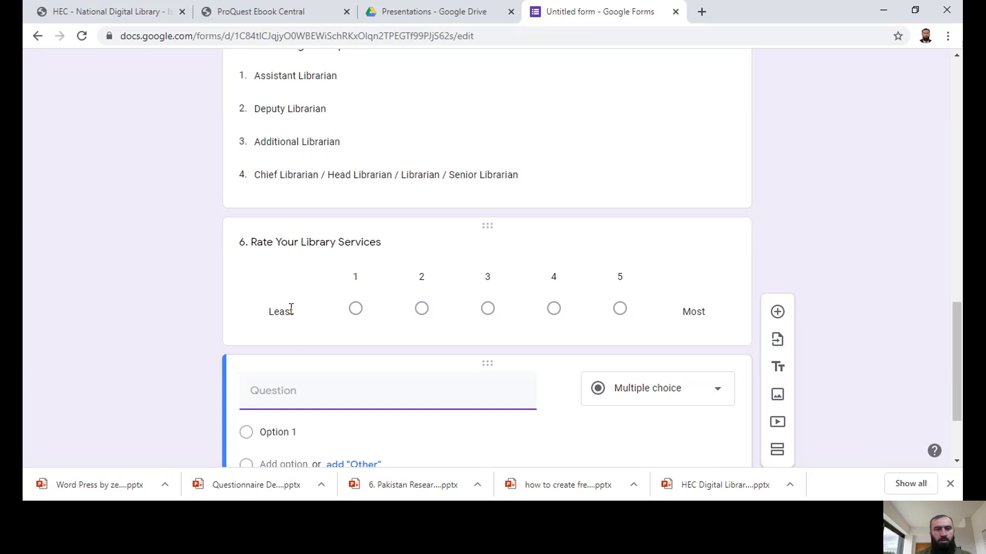
Step: Title the new question '7. Are you aware of the following library Services'
click(292, 388)
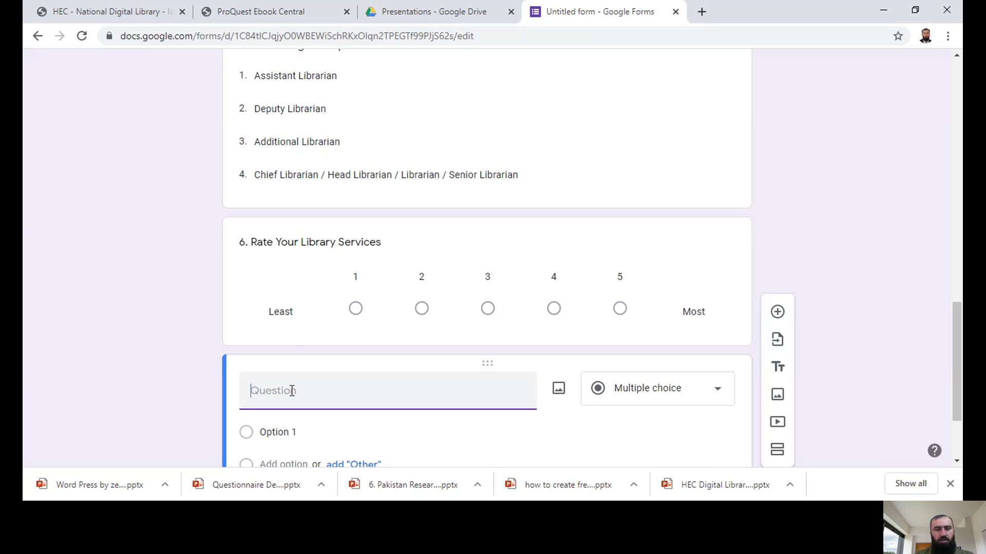
text(7. Are you )
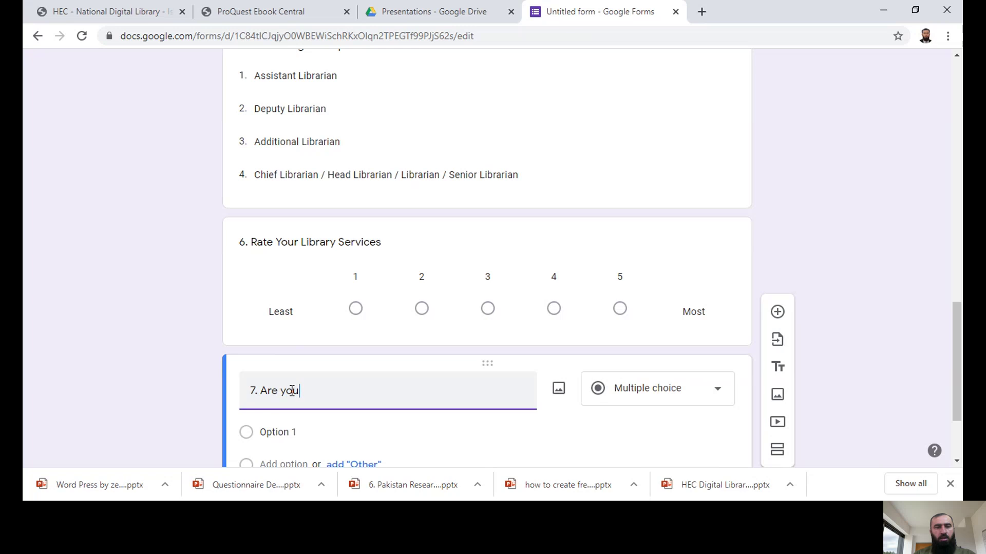
text(aware of the )
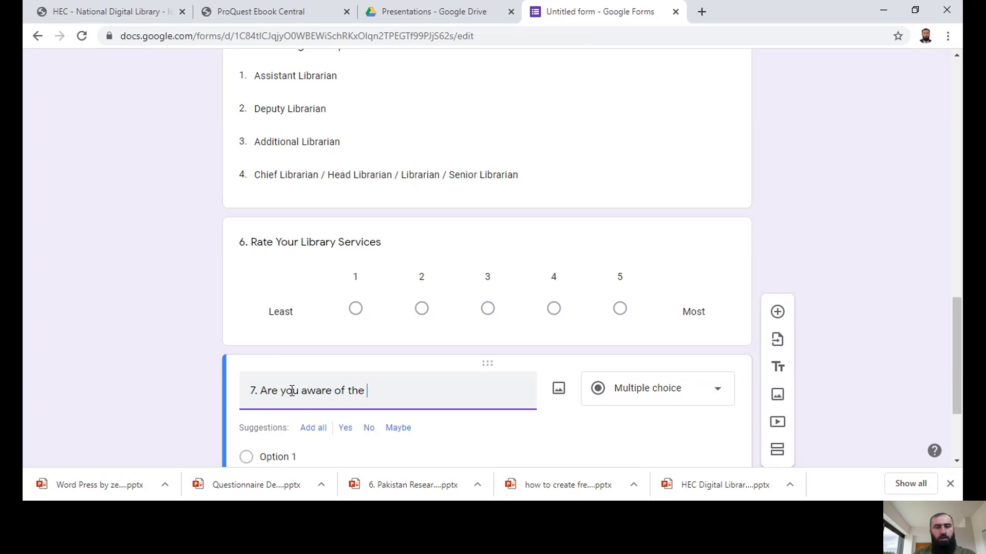
text(following library Services)
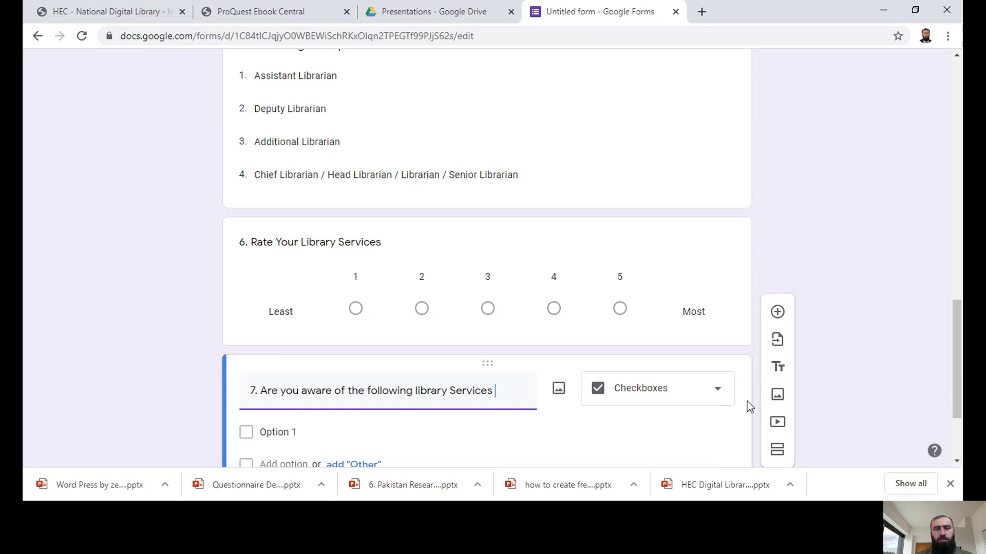
click(719, 393)
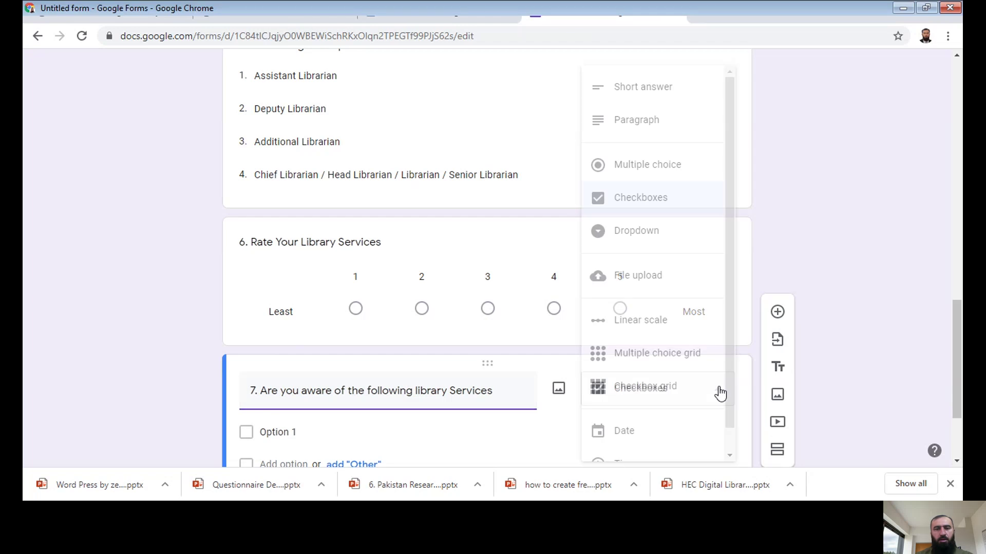
Step: Make question 7 a Multiple choice grid and change 'Services' to 'resources' in its title
click(659, 359)
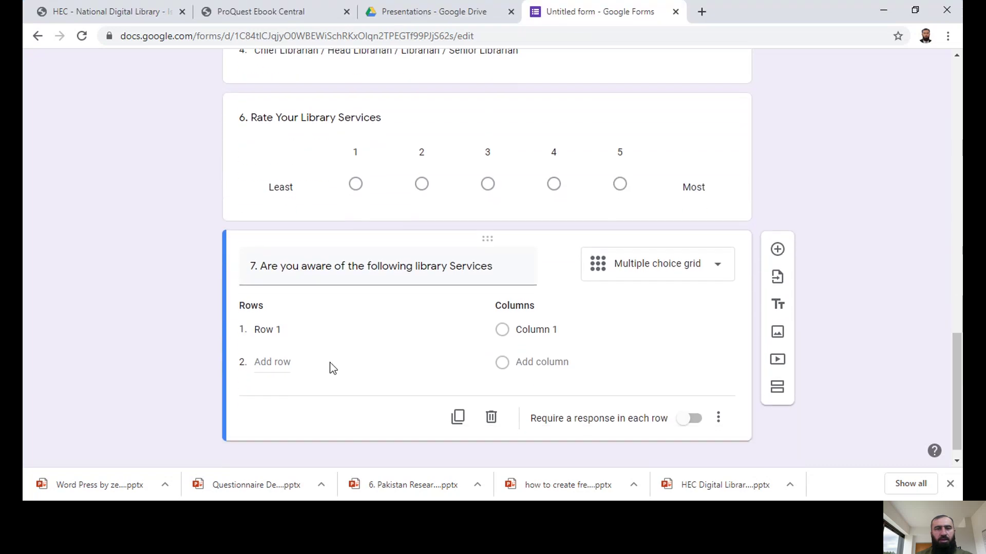
click(278, 334)
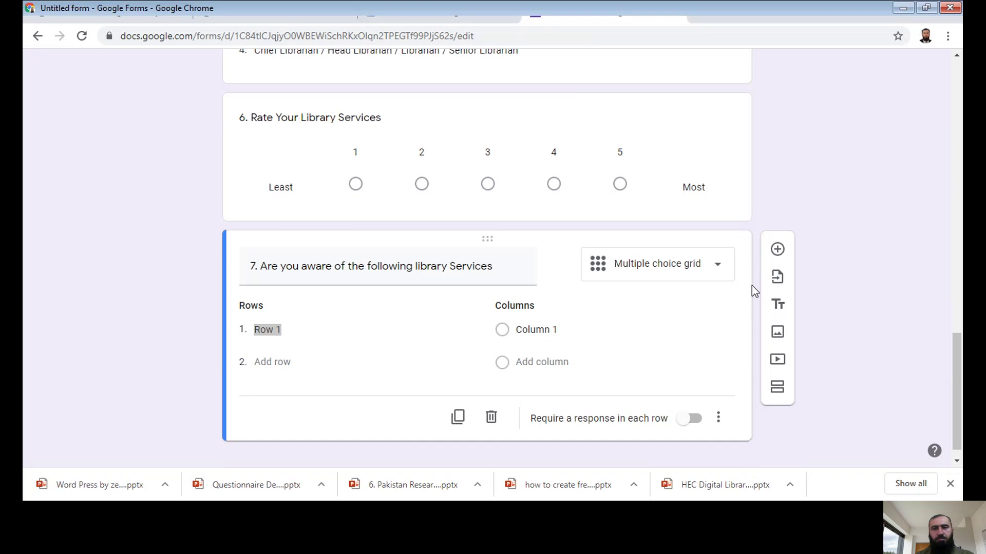
click(752, 285)
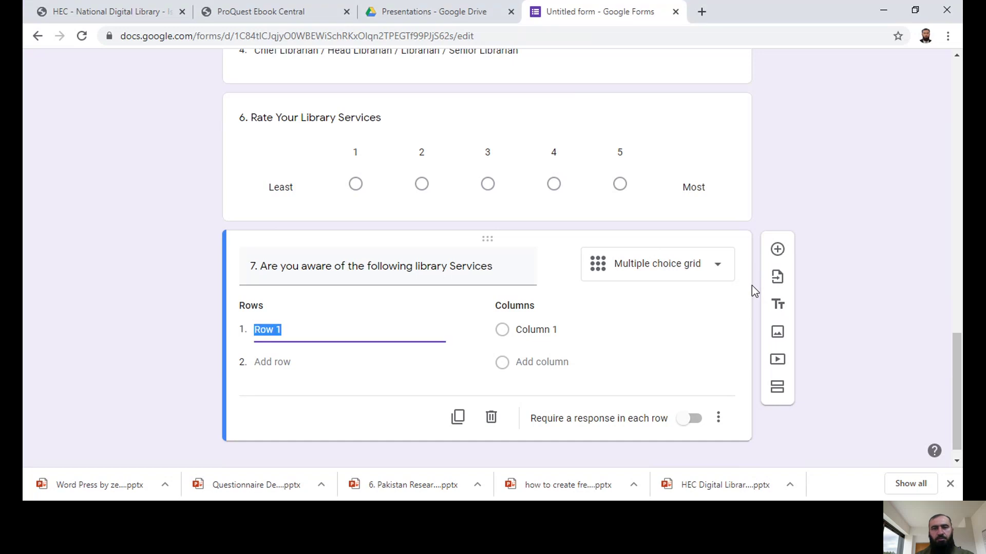
click(351, 313)
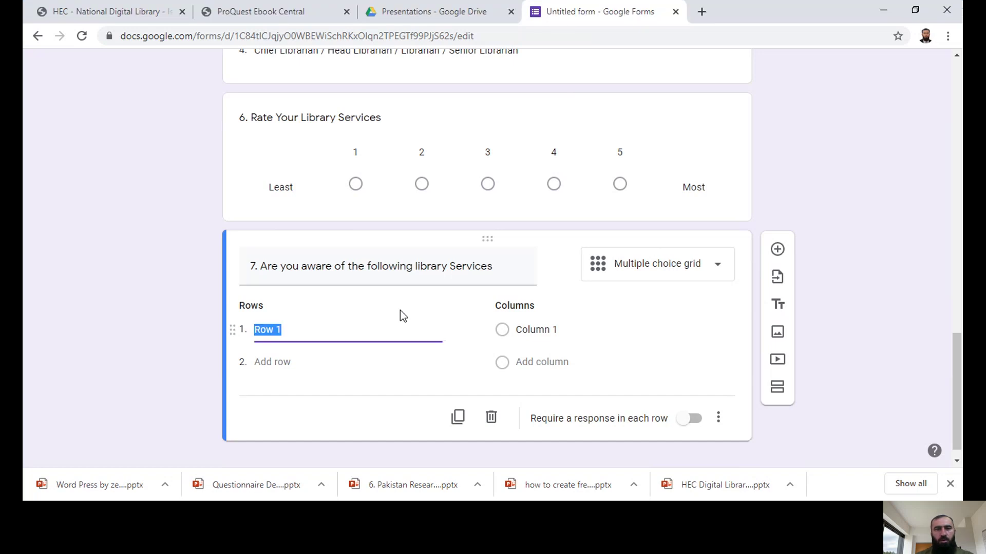
click(459, 269)
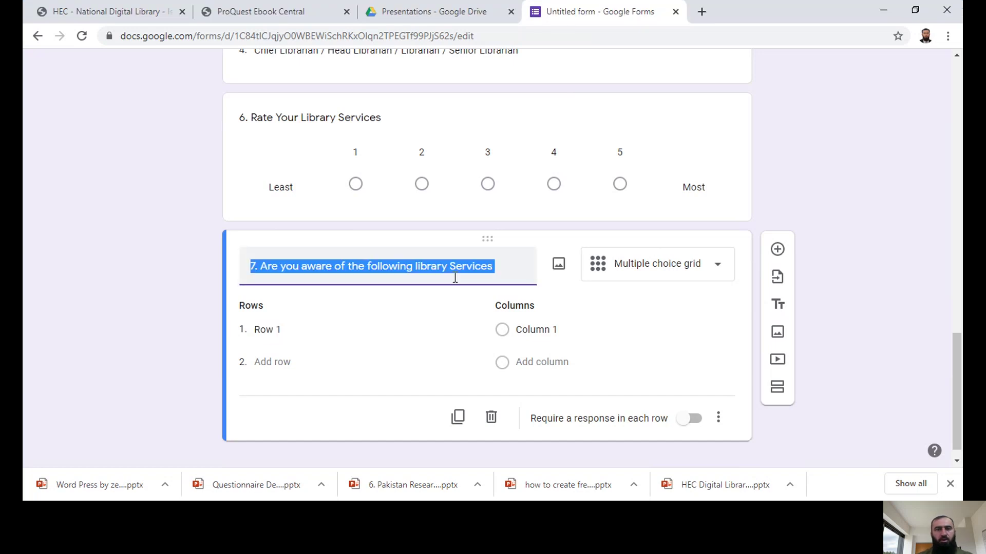
key(End)
key(BackSpace)
key(BackSpace)
key(BackSpace)
key(BackSpace)
key(BackSpace)
key(BackSpace)
key(BackSpace)
key(BackSpace)
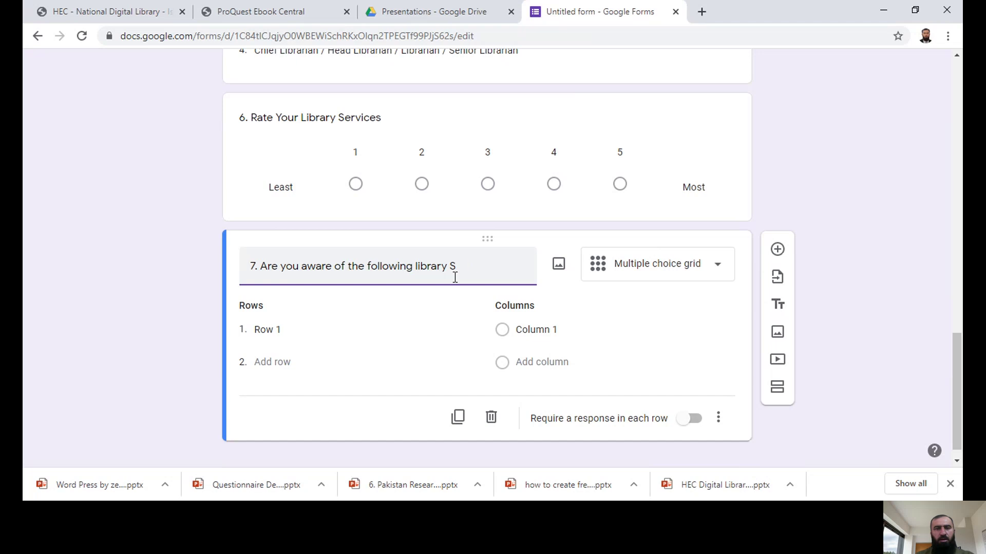
text(resources)
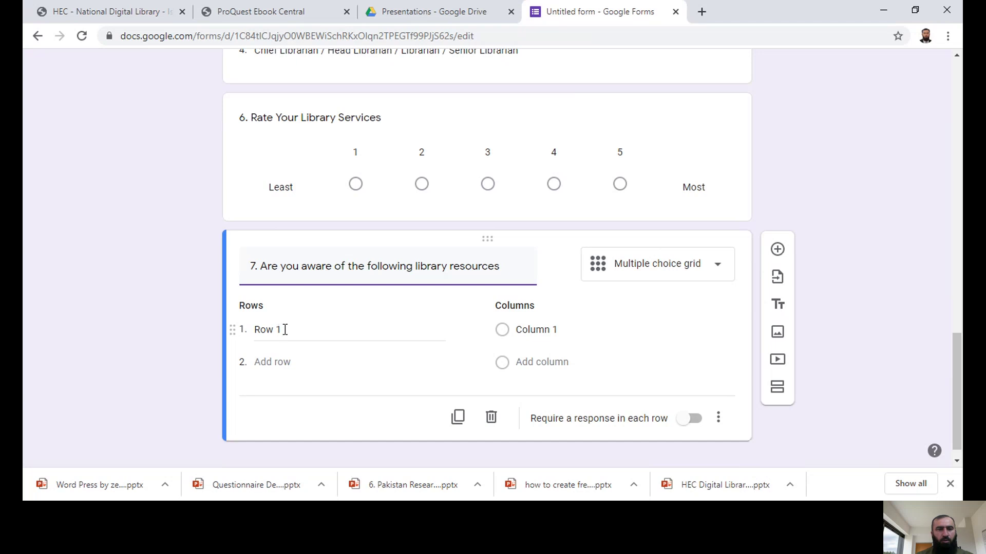
Step: Enter the grid rows Books, Journals, Magazines, Newspapers and Thesis
click(285, 330)
text(E)
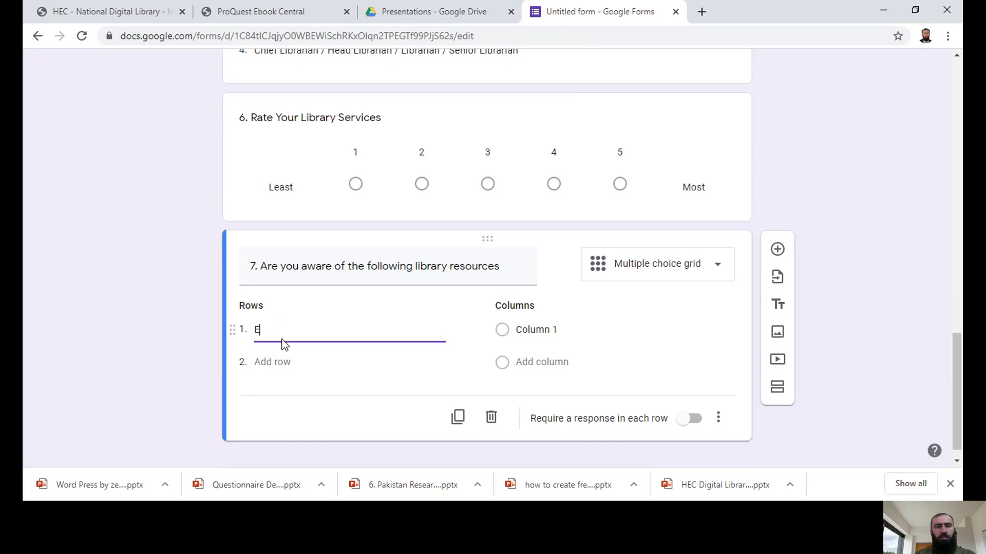
key(BackSpace)
text(Books)
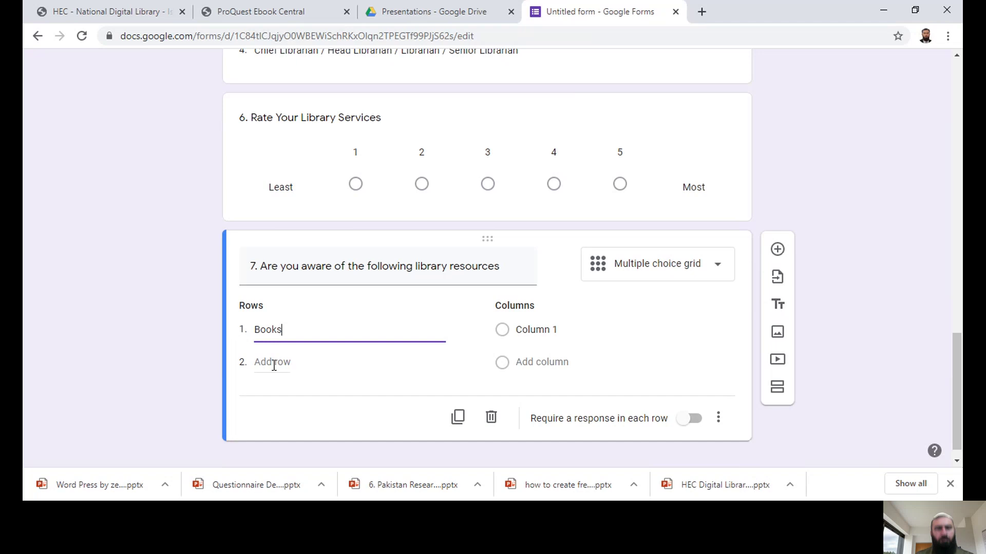
click(274, 363)
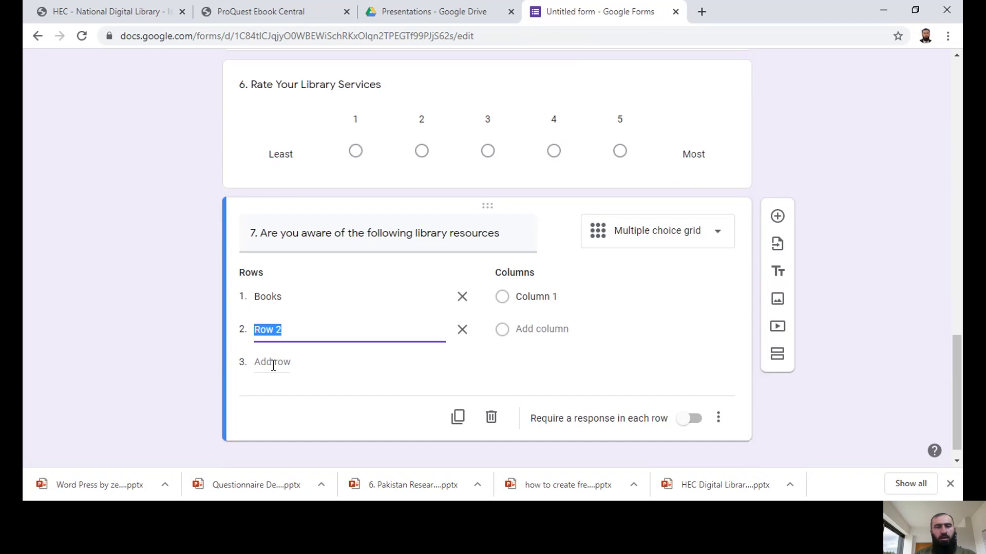
text(Journals)
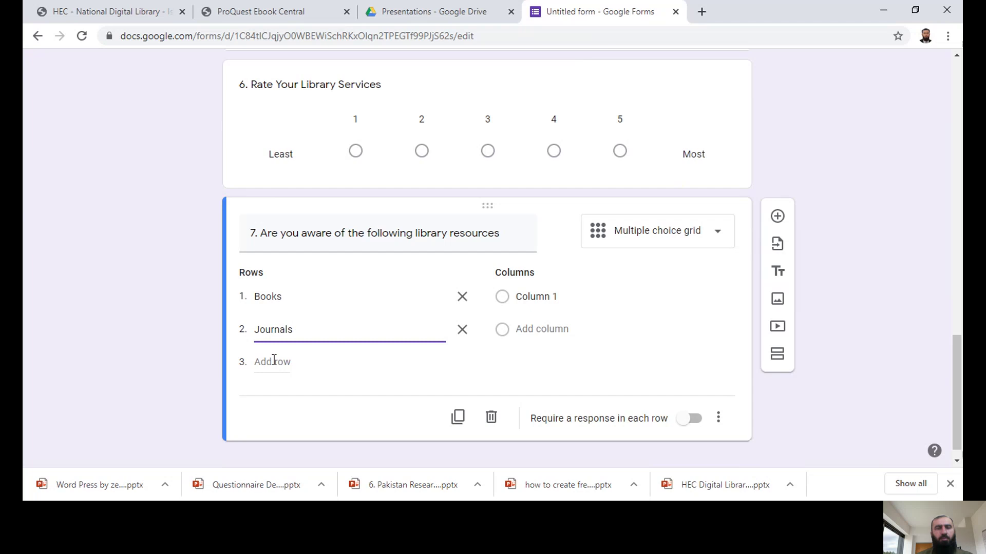
click(274, 364)
text(Magazines)
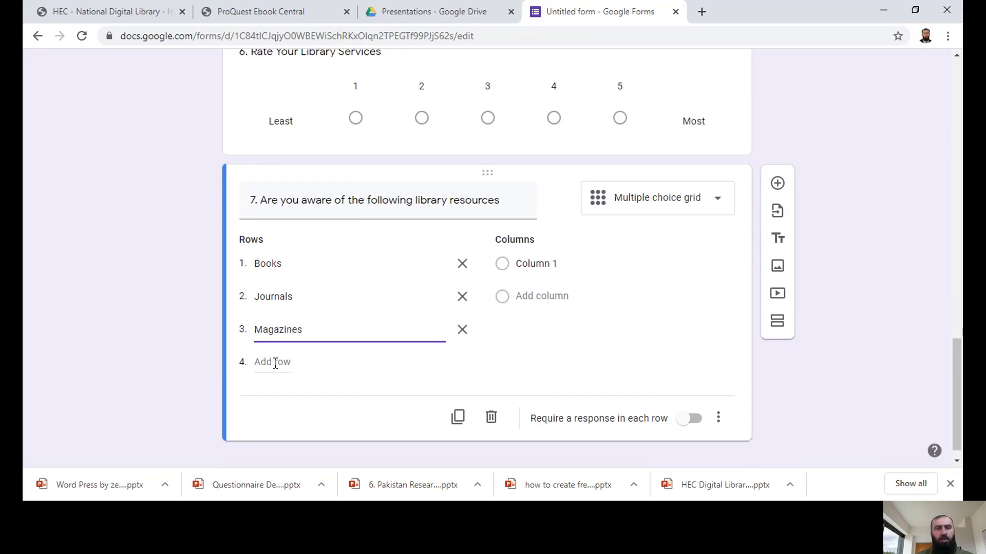
click(273, 362)
text(Newspapers)
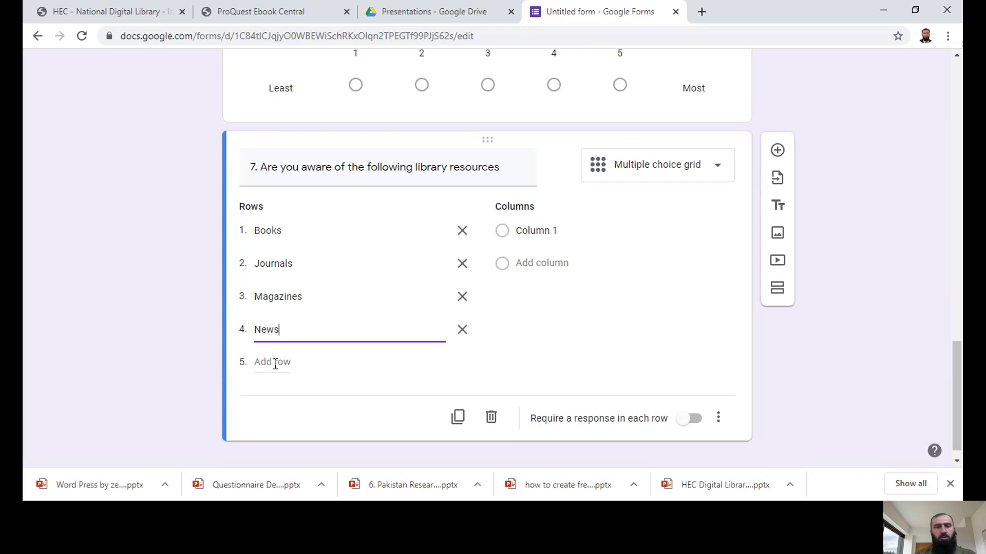
click(276, 364)
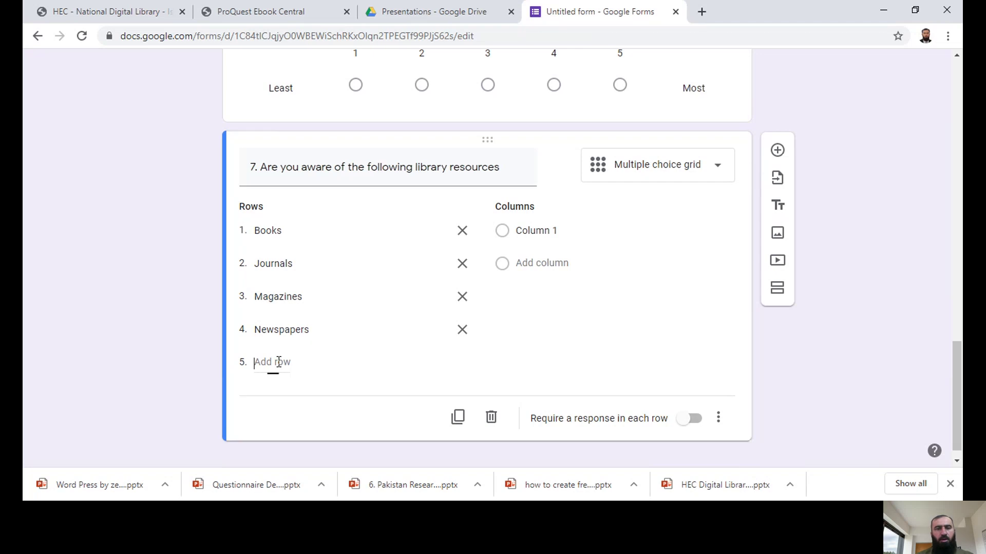
text(Thesis)
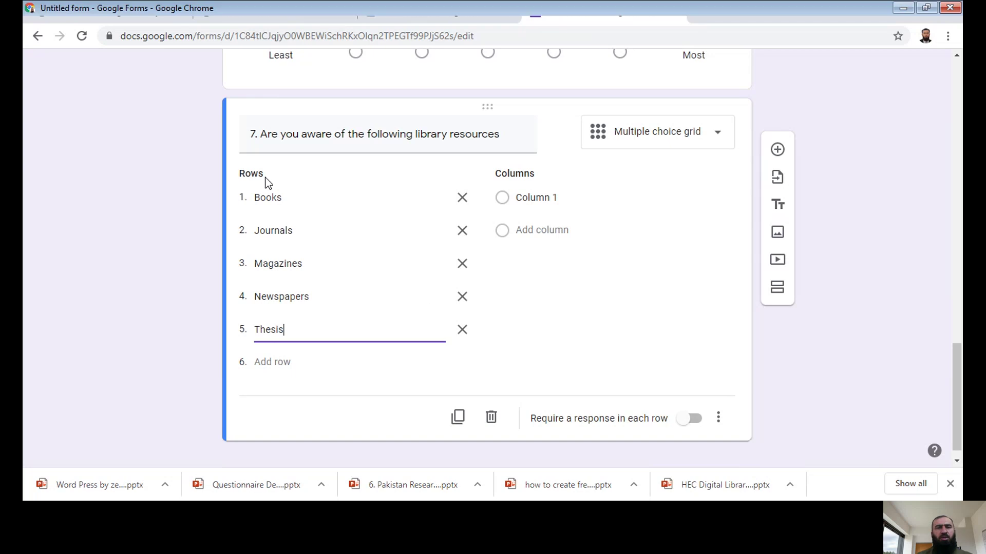
Step: Label the first three grid columns '1 Not at all', '2 Slightly Aware' and '3 Somewhat Aware'
click(526, 200)
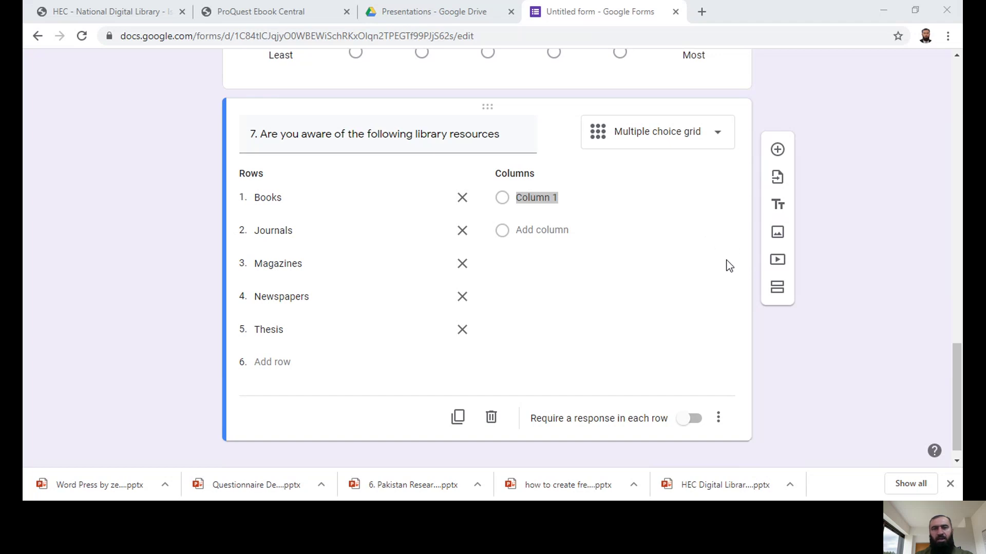
key(alt+Tab)
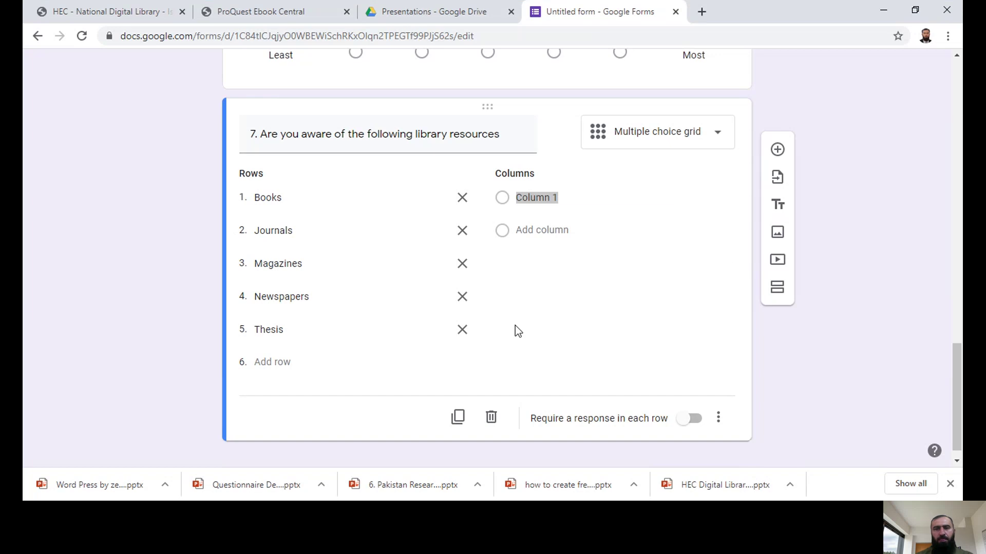
text(Not )
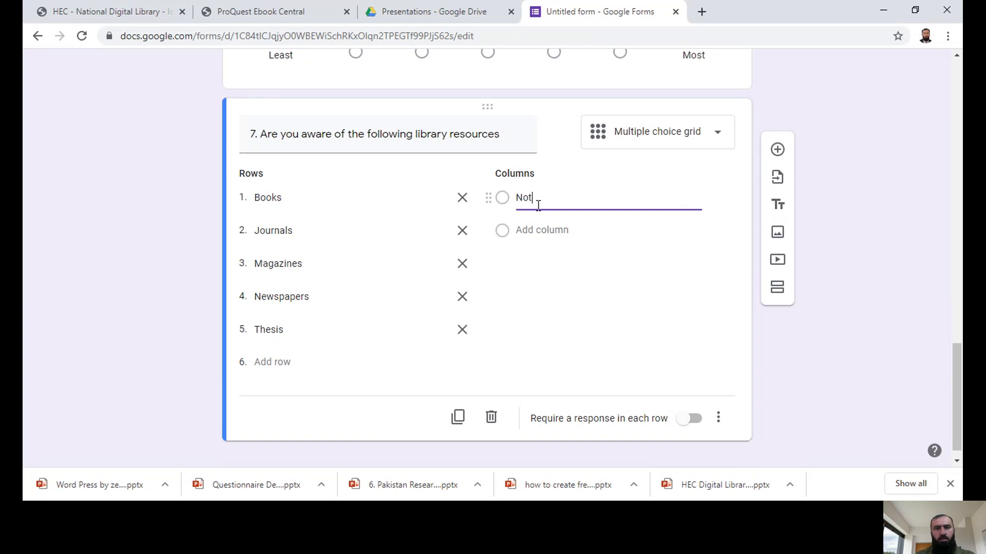
text(at)
text(1)
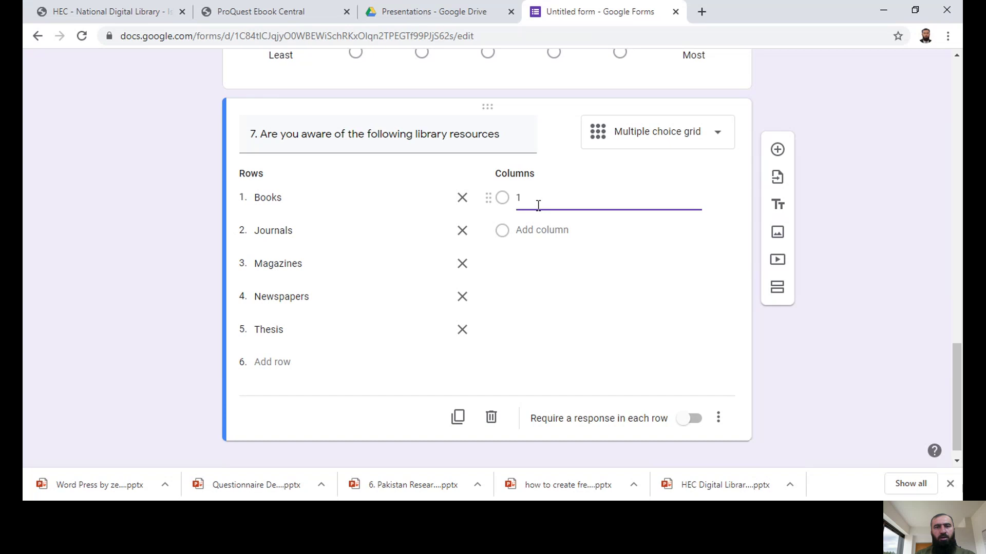
text( Not at all)
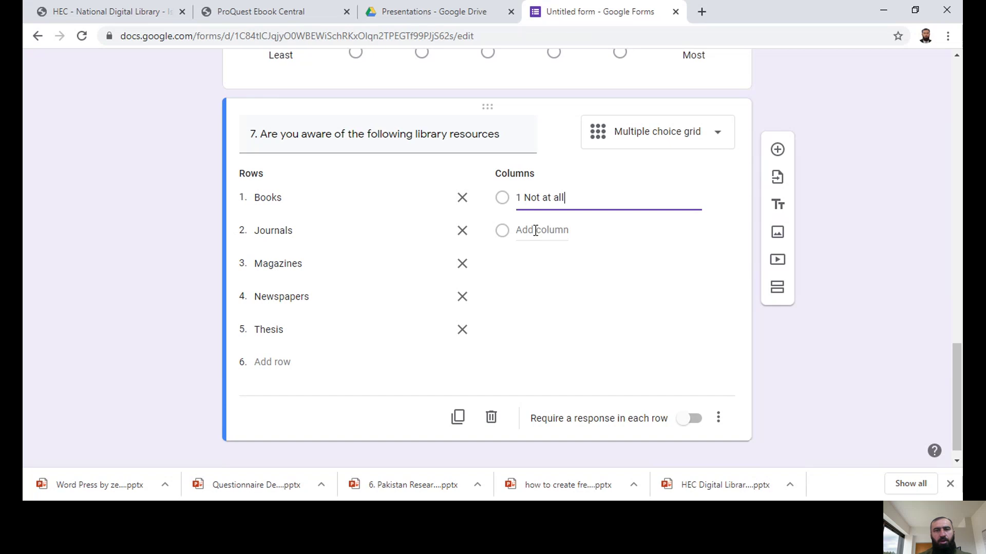
click(535, 230)
text(2)
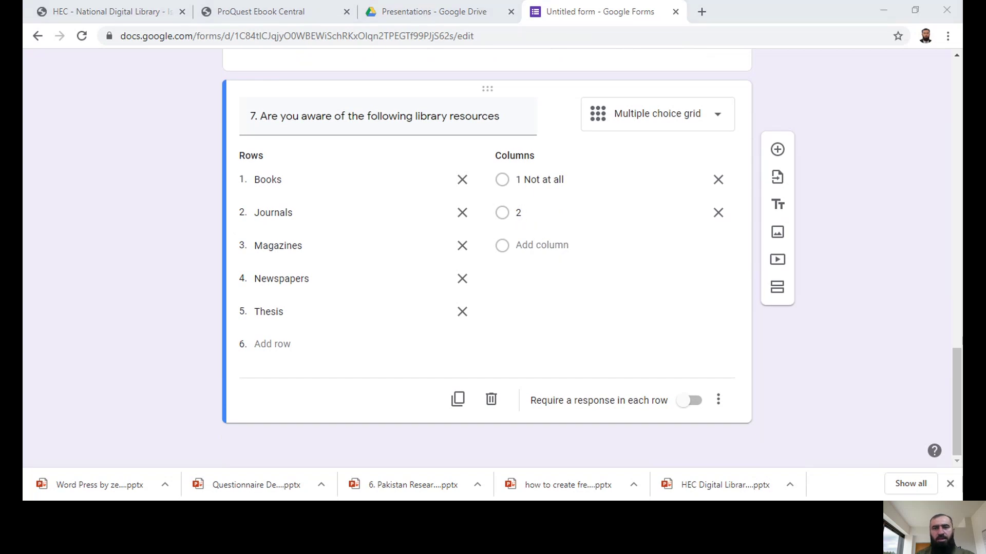
click(534, 231)
text(Slig)
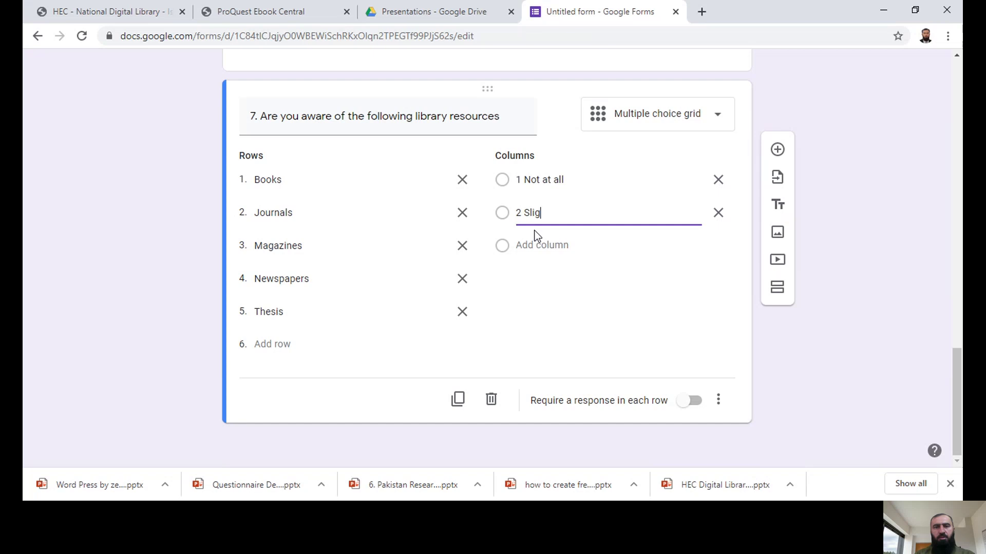
text(htly Aware)
click(528, 249)
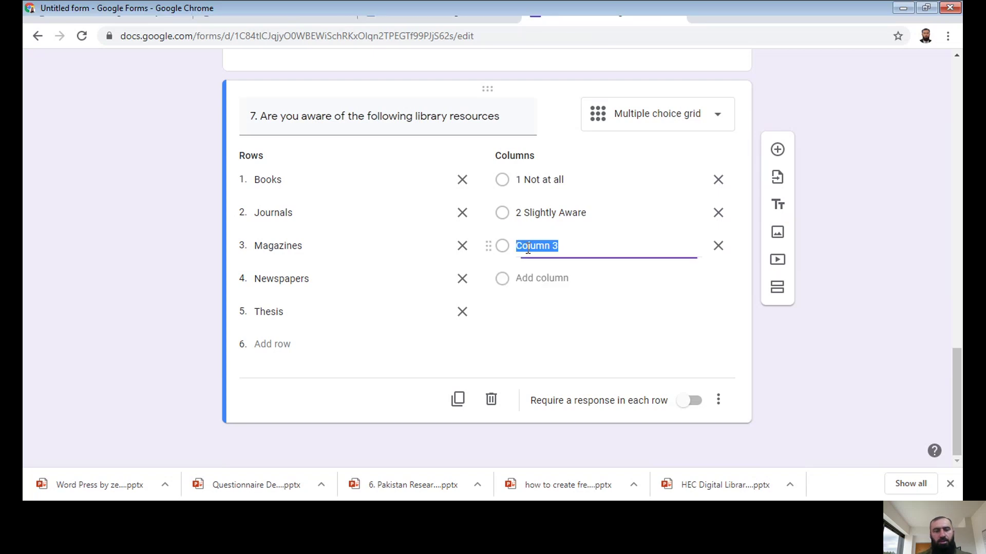
text(3.)
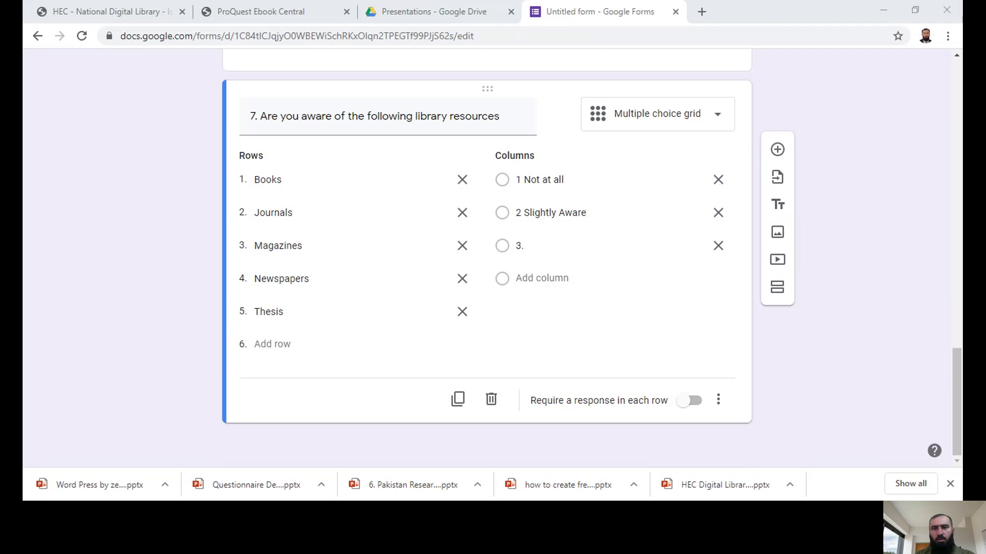
click(528, 248)
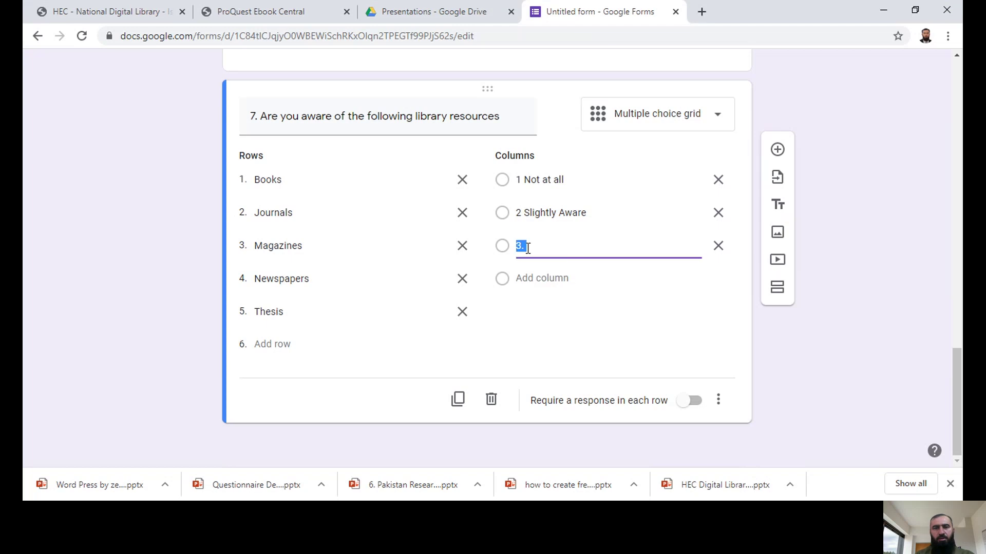
click(528, 248)
text(Somewhat Aware)
Step: Add column '4 Moderately aware', remove the periods after 3 and 4, and start column 5 Extremely Aware
click(534, 279)
text(4.)
key(alt+Tab)
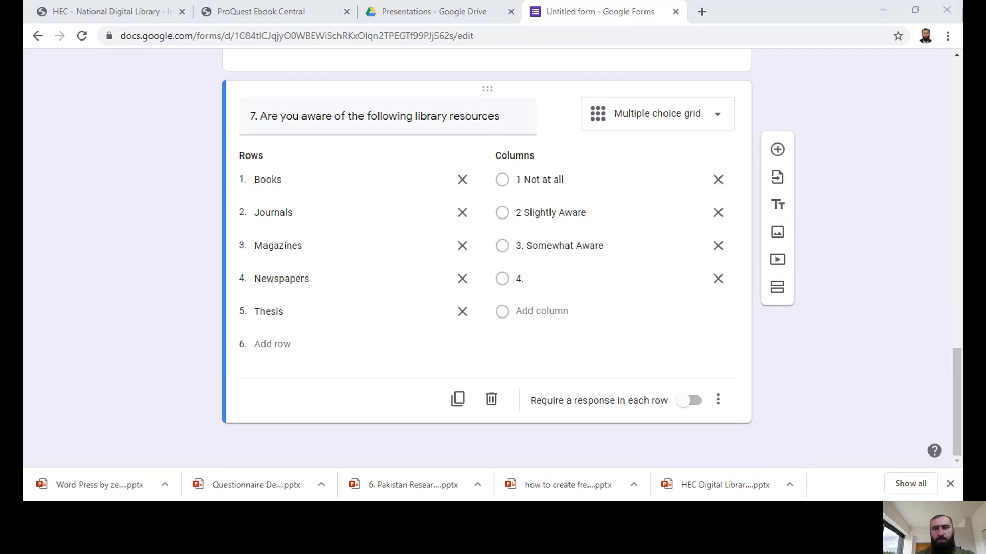
key(alt+Tab)
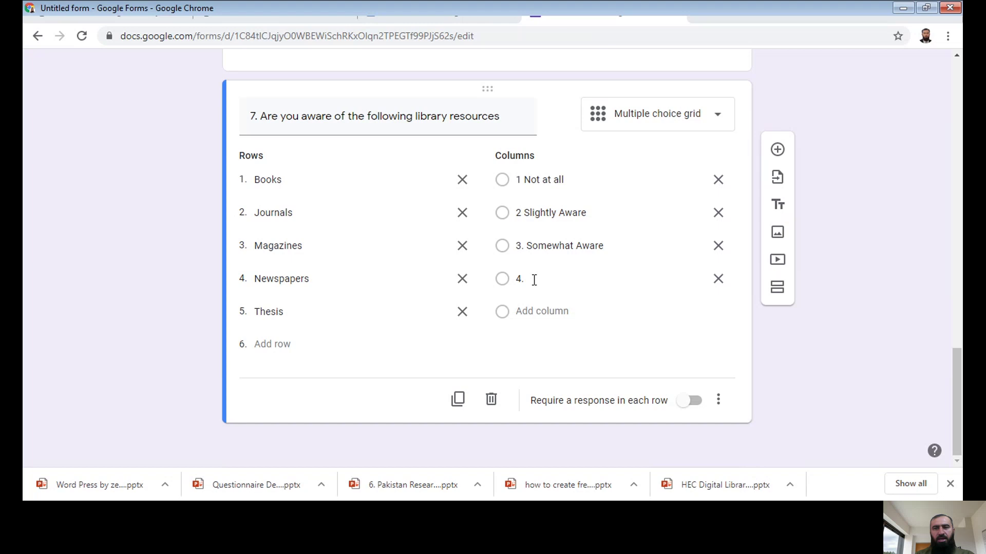
double_click(534, 278)
text(Mo)
key(BackSpace)
key(BackSpace)
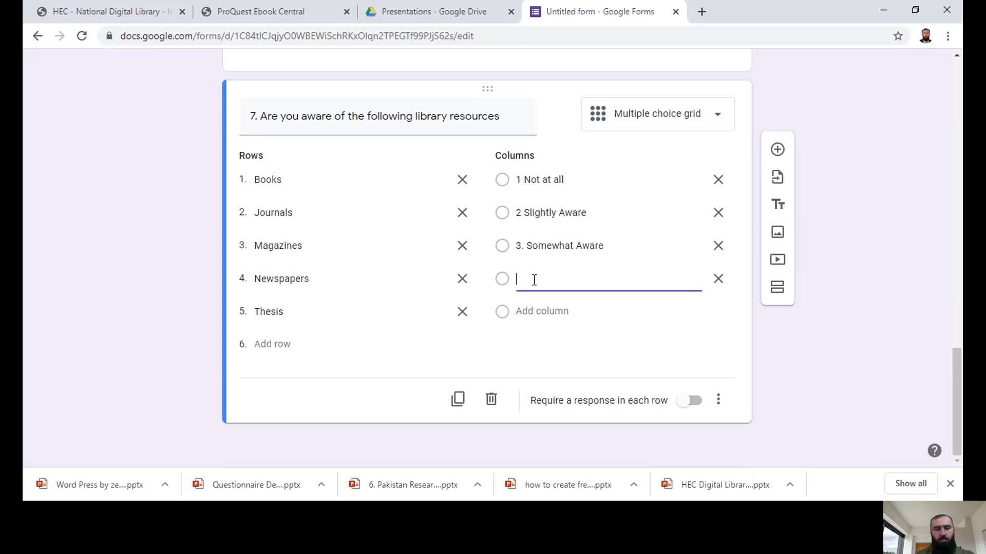
text(4. Moderately aware)
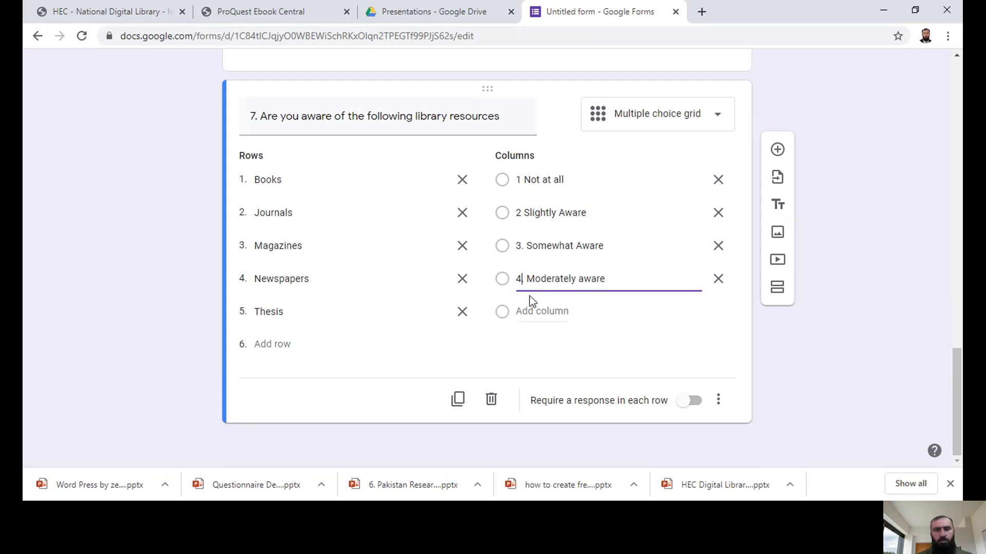
click(529, 295)
key(BackSpace)
key(BackSpace)
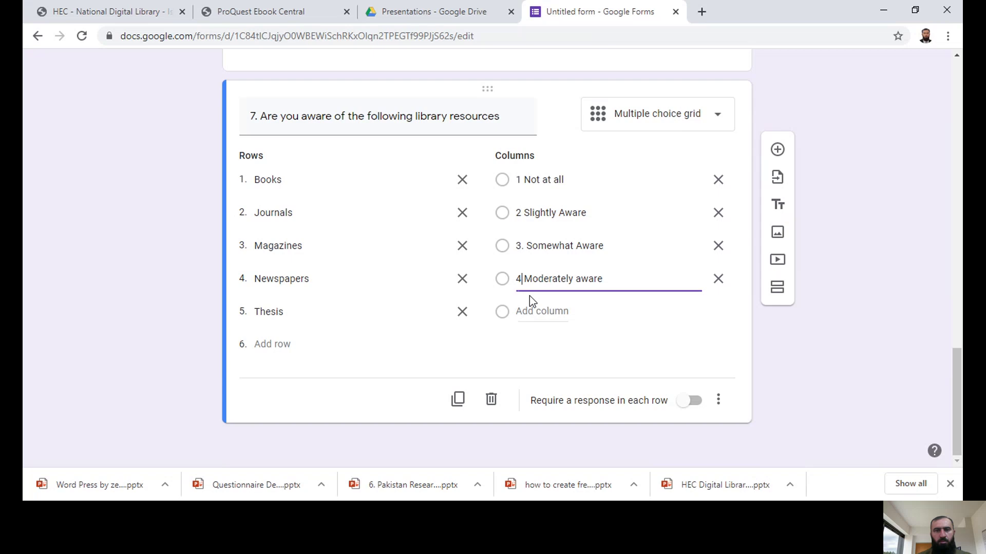
triple_click(526, 246)
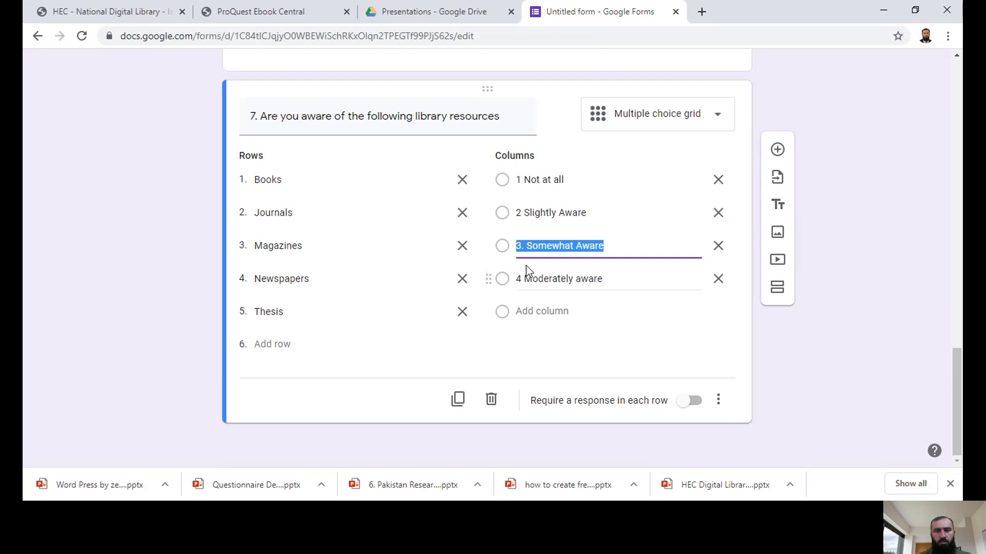
click(521, 251)
key(Delete)
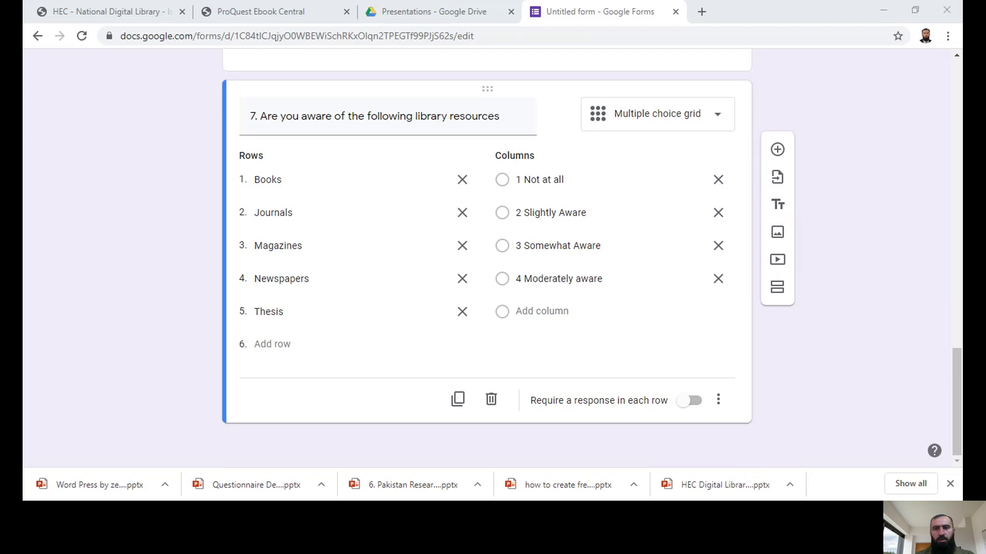
click(522, 312)
text(5)
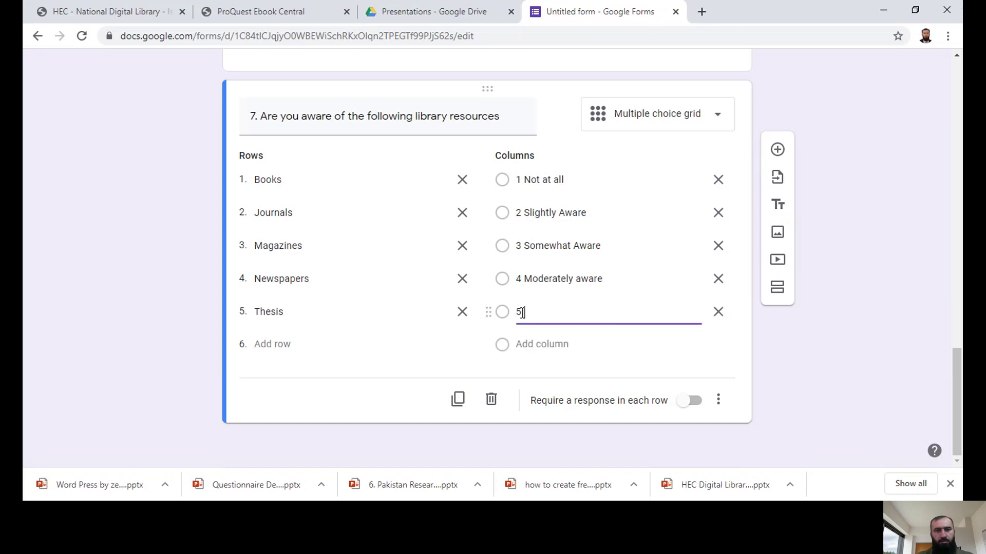
text( Exte)
text(emely )
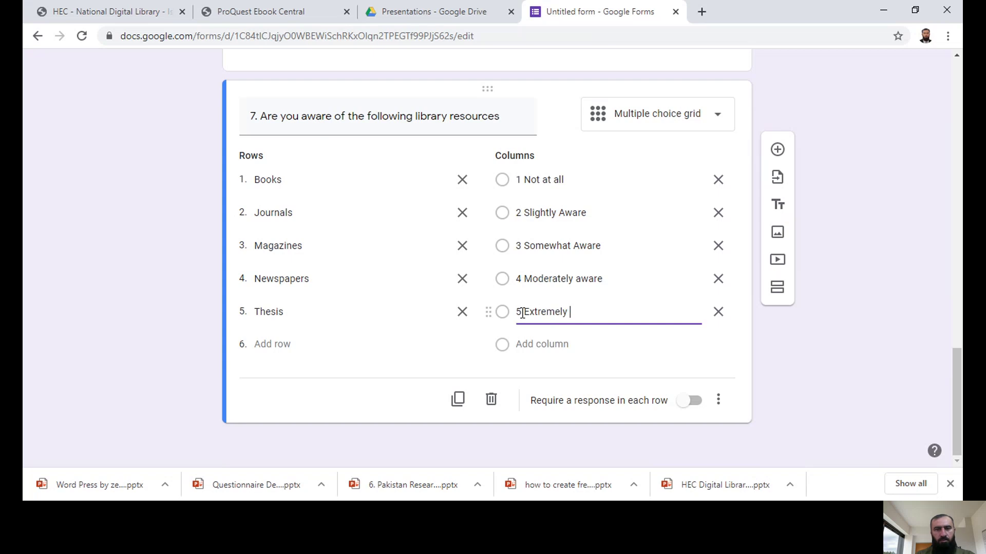
text(Aware)
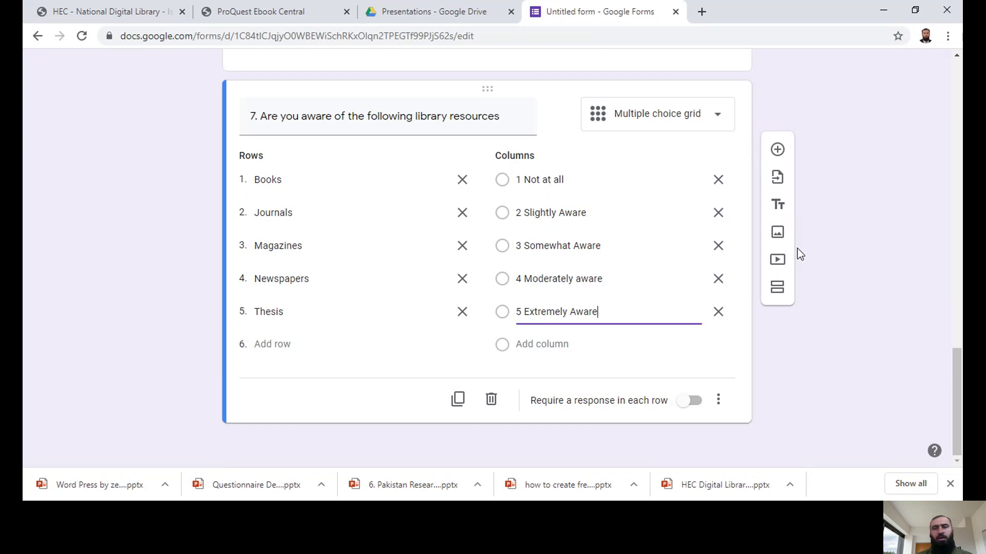
Step: Deselect the grid question and scroll back up to the form title and first questions
scroll(814, 324, up, 2)
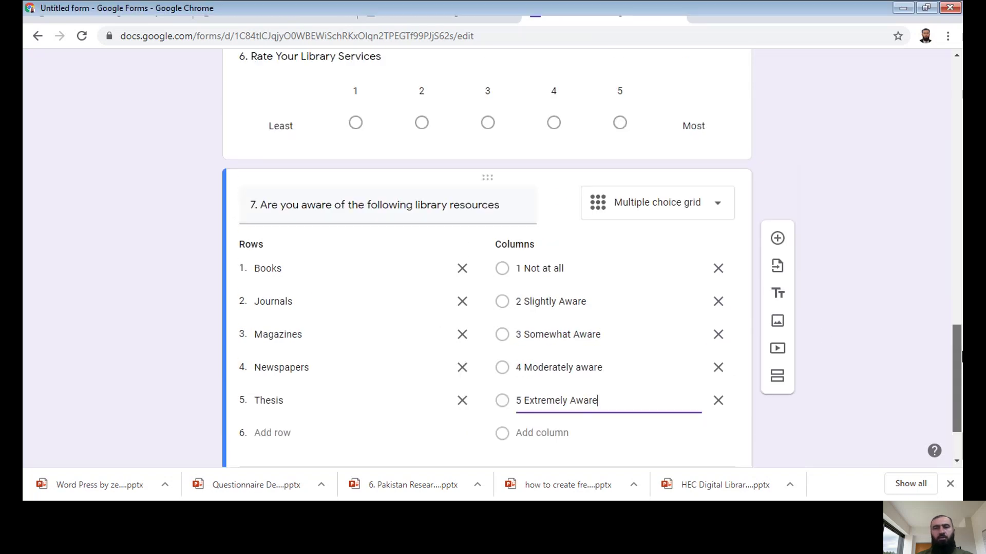
scroll(822, 360, down, 2)
click(808, 400)
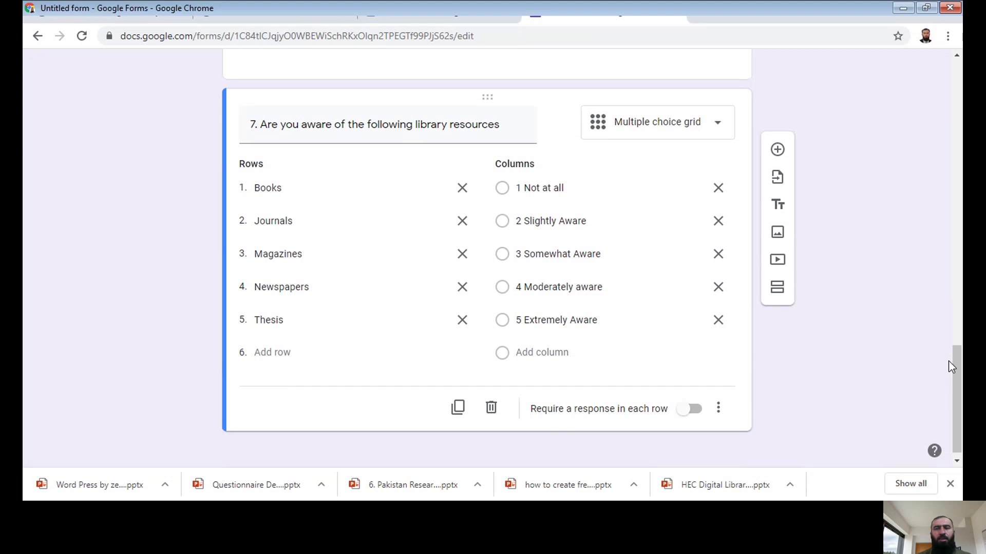
drag(954, 367, 960, 103)
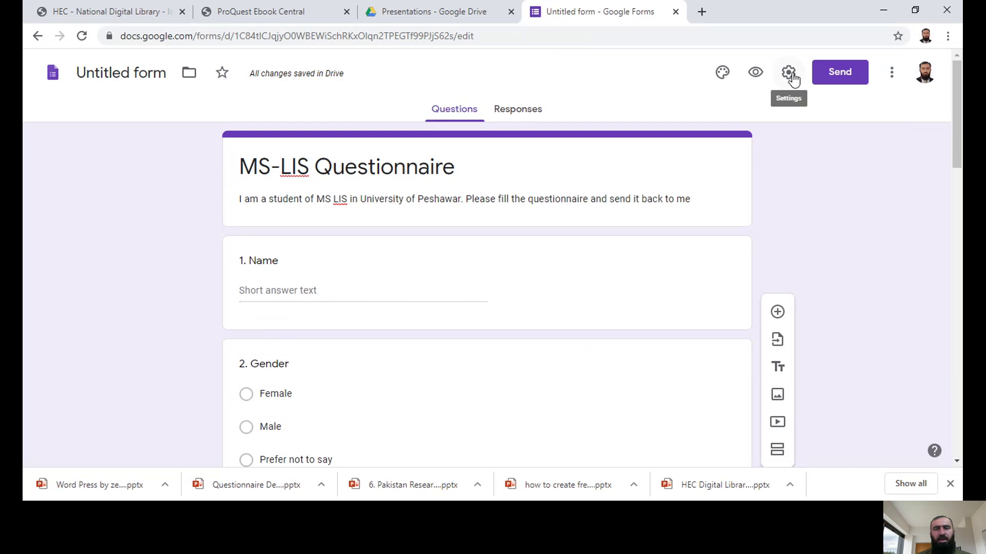
Step: Turn on 'Limit to 1 response' in the form's General settings
click(791, 75)
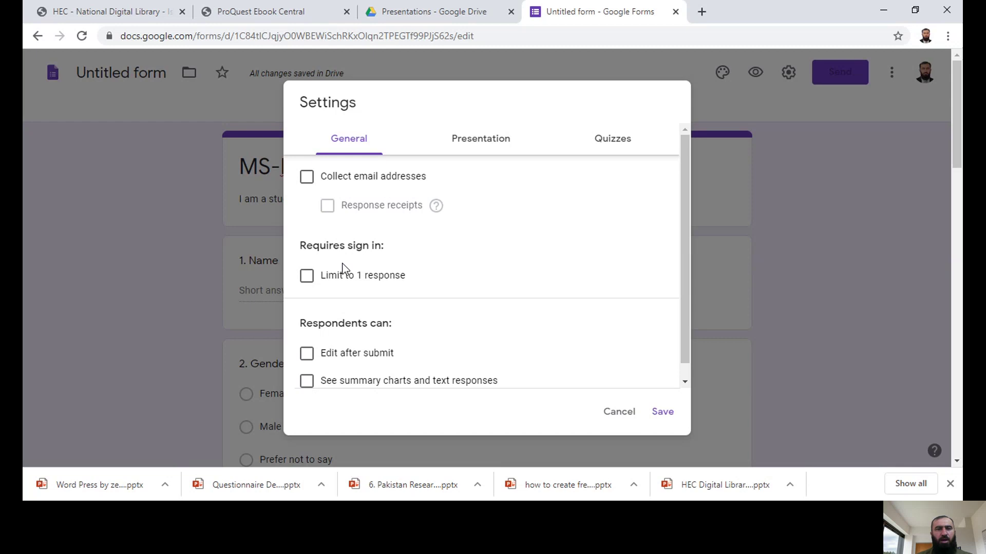
click(307, 277)
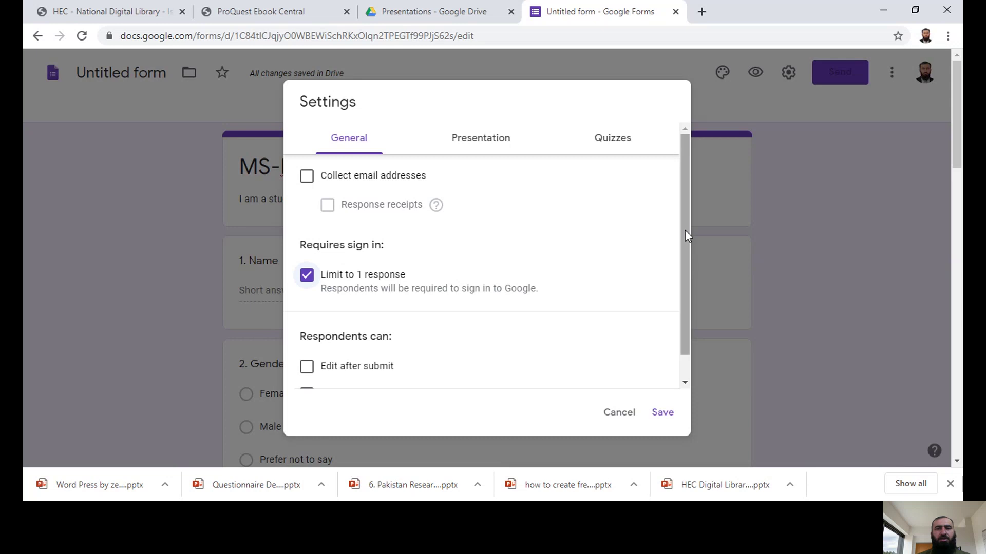
drag(685, 229, 685, 260)
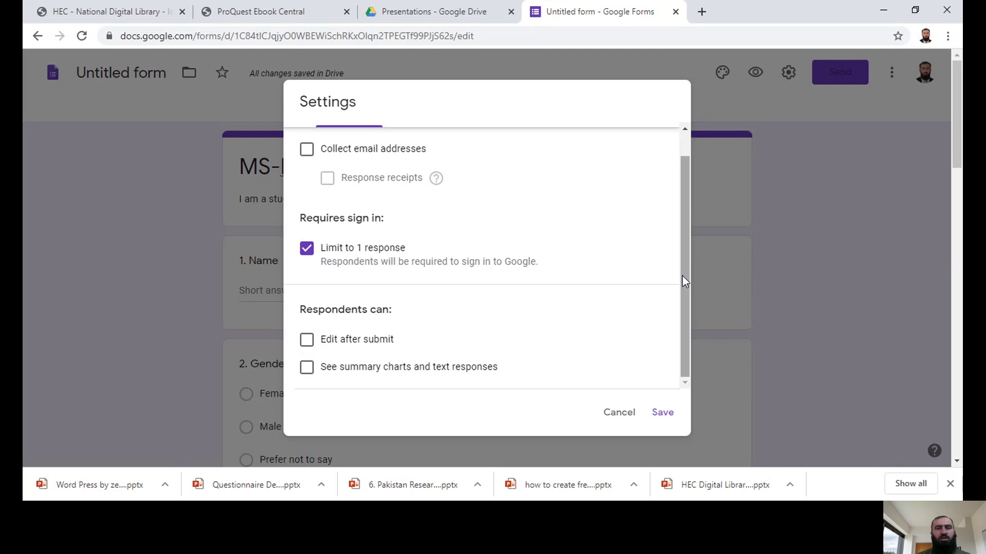
drag(683, 276, 682, 198)
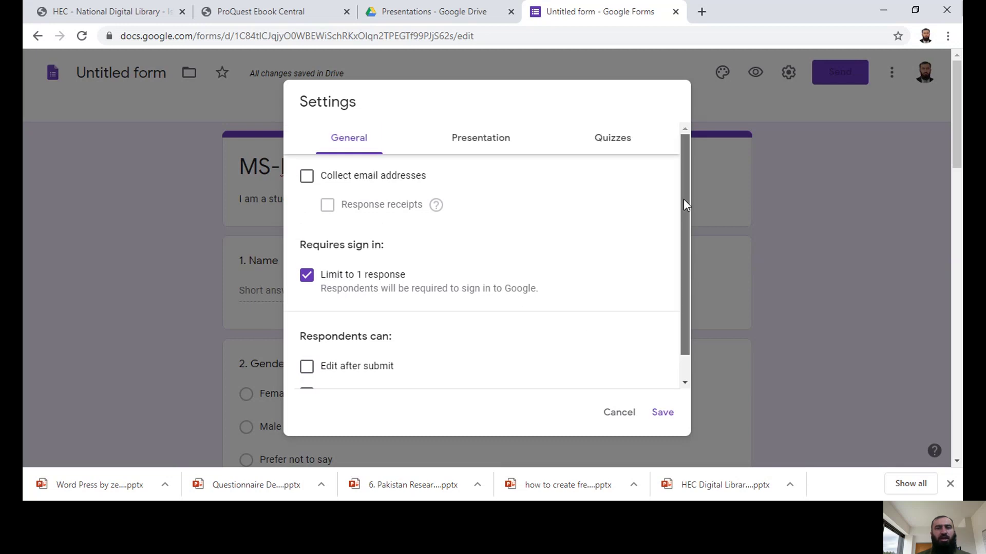
Step: Review the General, Presentation and Quizzes settings, turn off 'Limit to 1 response', and save
click(459, 142)
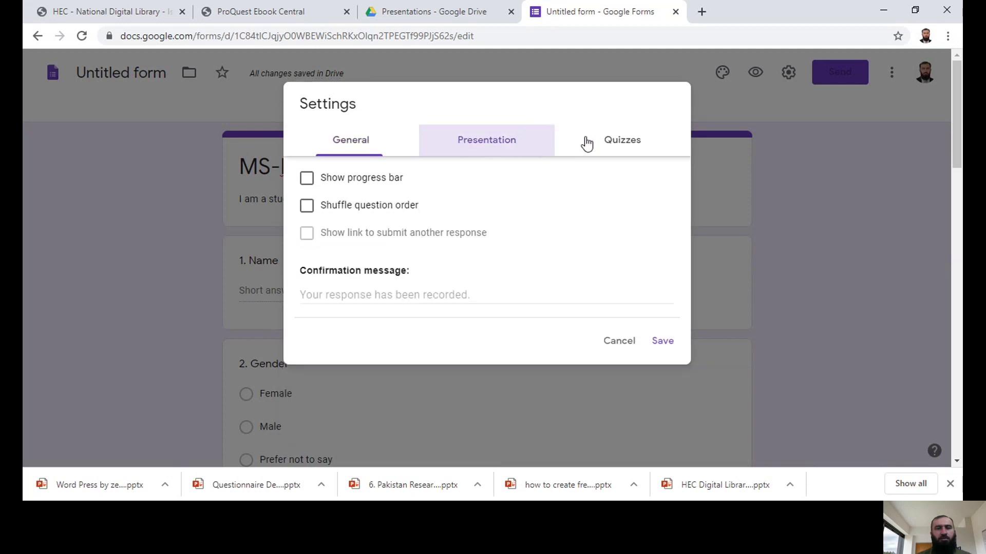
click(613, 145)
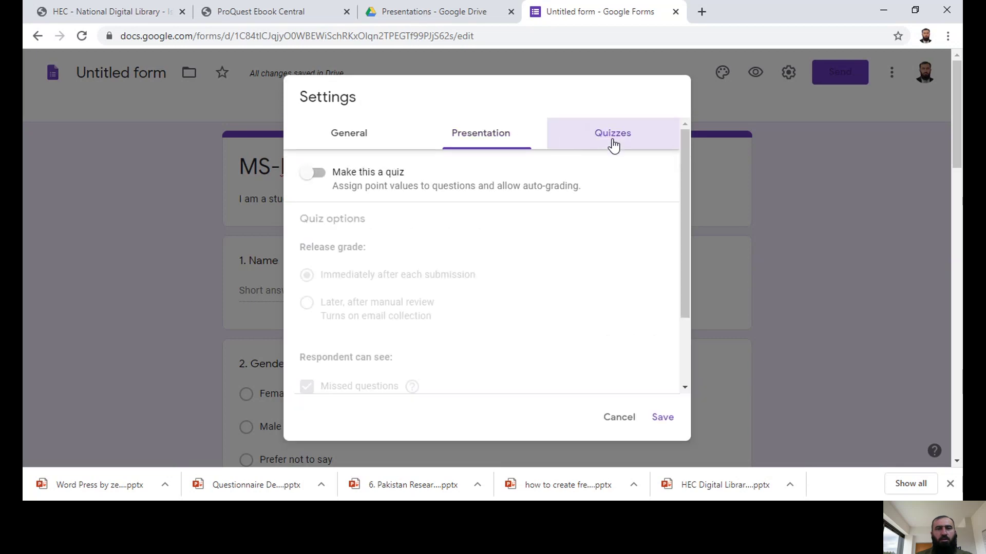
click(348, 137)
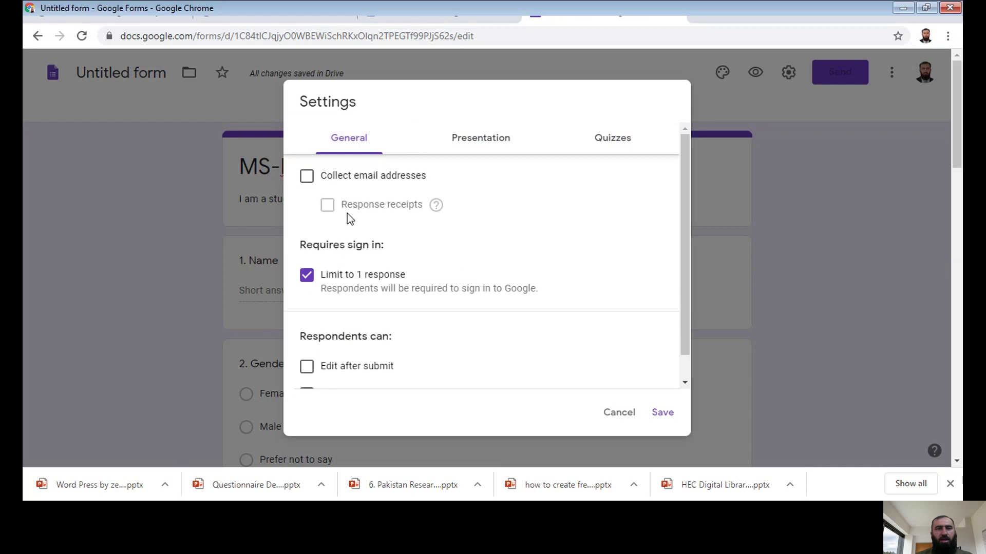
click(470, 144)
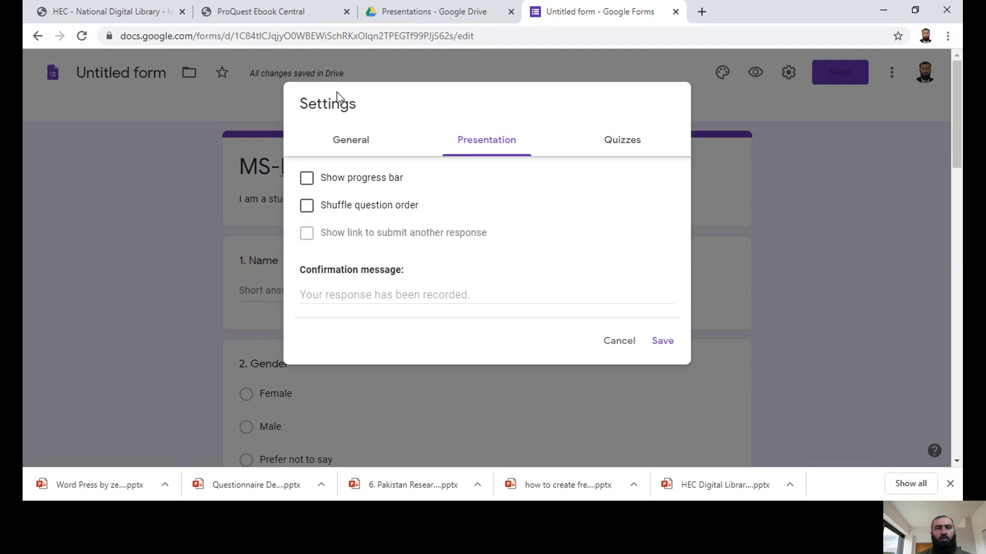
click(353, 144)
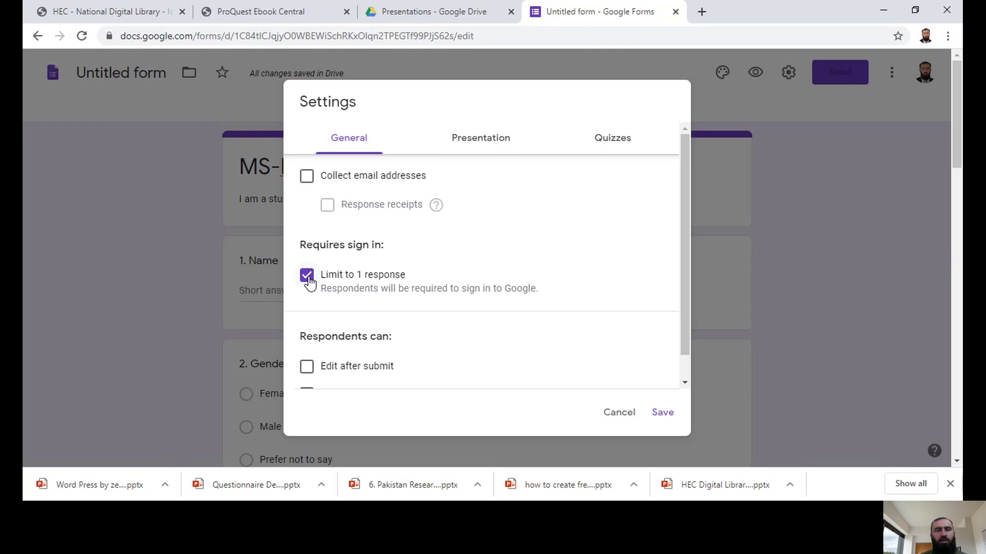
click(307, 277)
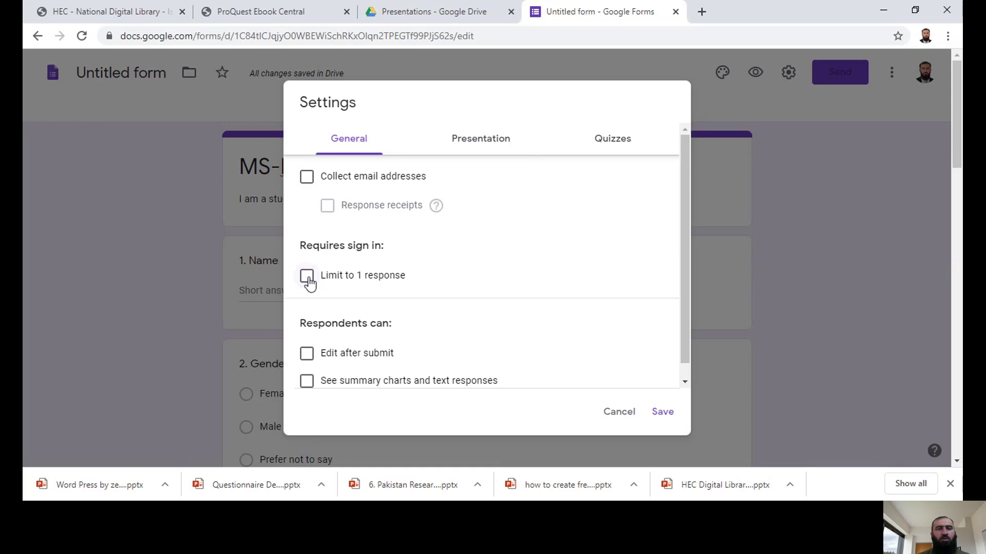
click(664, 414)
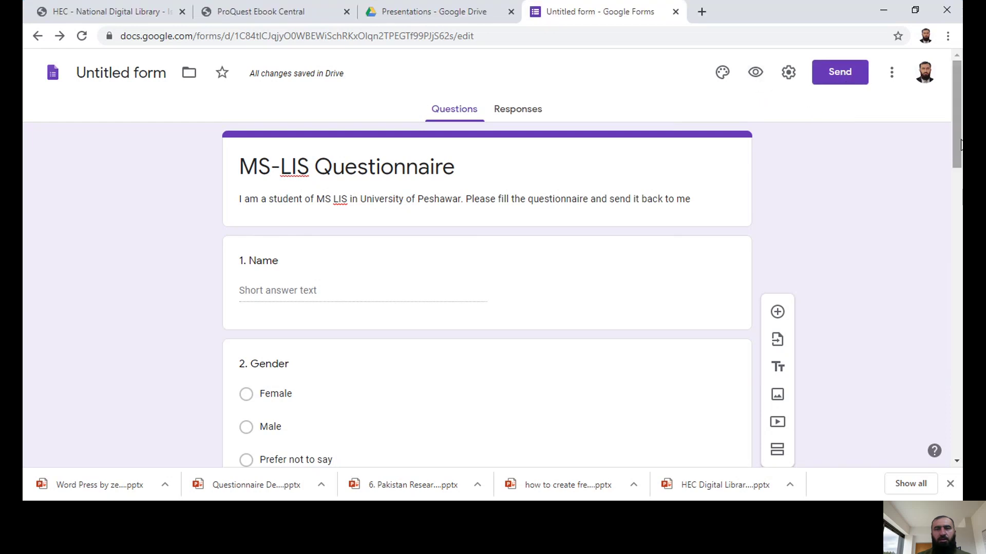
Step: Open the Theme options panel and look over the form's purple theme colours
scroll(960, 278, down, 5)
scroll(955, 277, down, 10)
scroll(948, 88, up, 20)
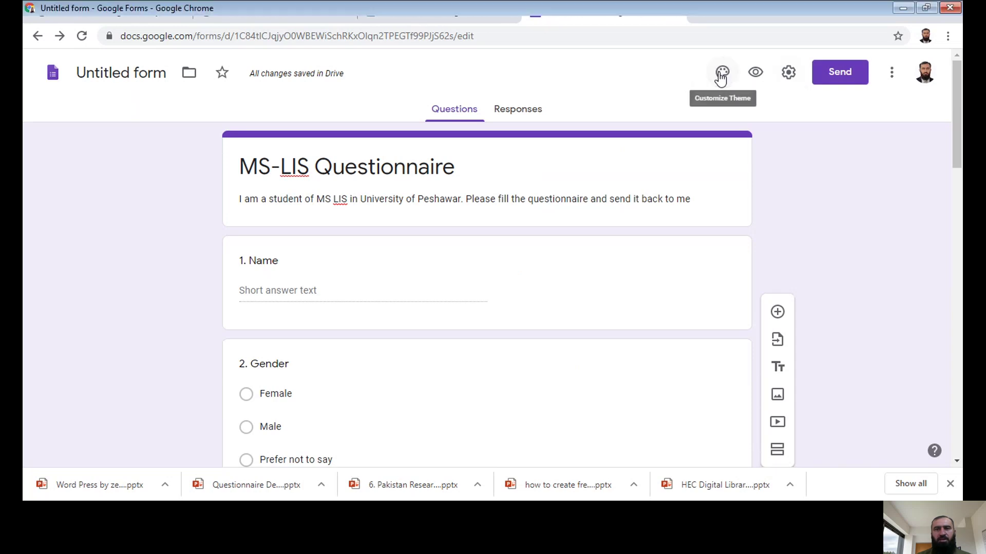
click(722, 74)
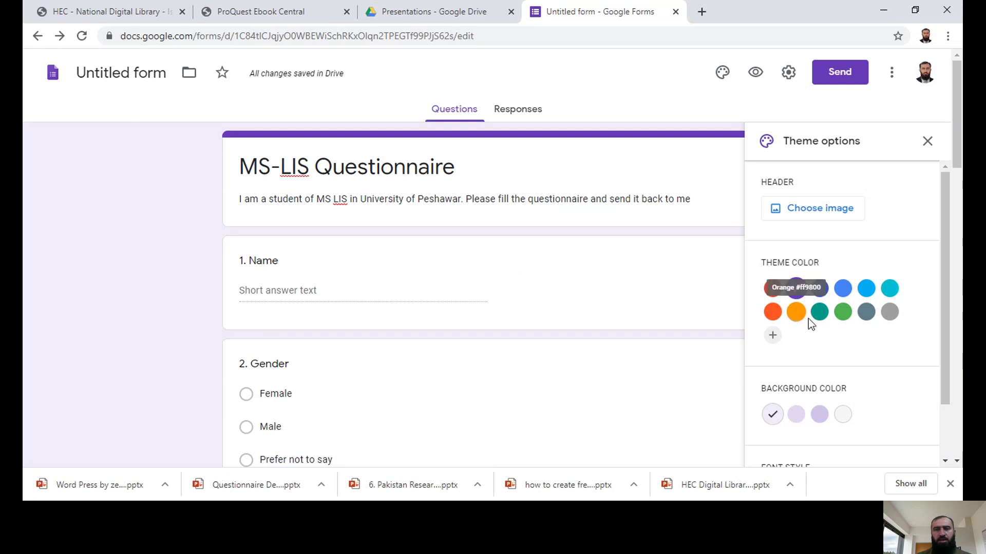
mouse_move(942, 307)
mouse_down()
mouse_move(958, 403)
mouse_move(958, 311)
mouse_up()
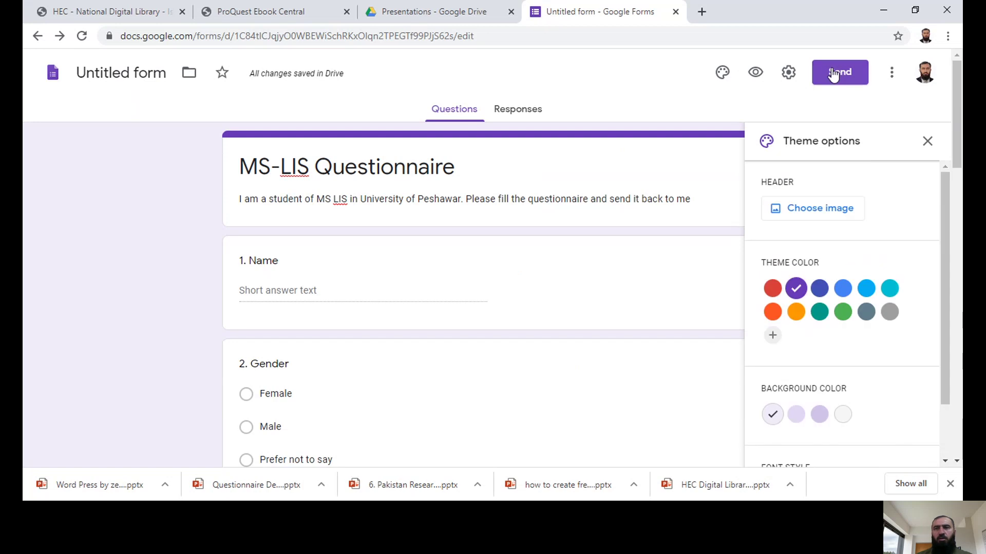
Step: Preview the MS-LIS Questionnaire in a new tab, scroll through it, then return to the editor
click(755, 73)
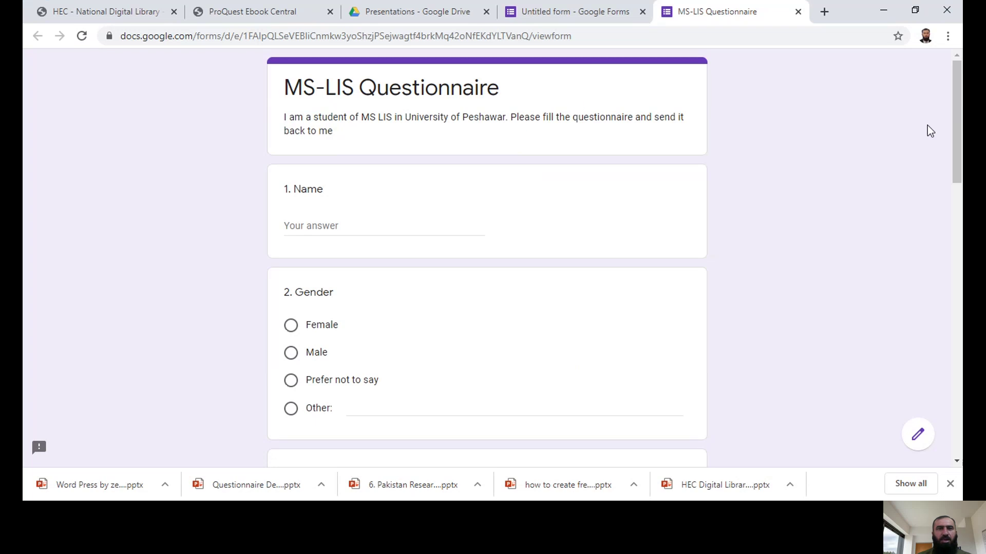
drag(961, 112, 962, 406)
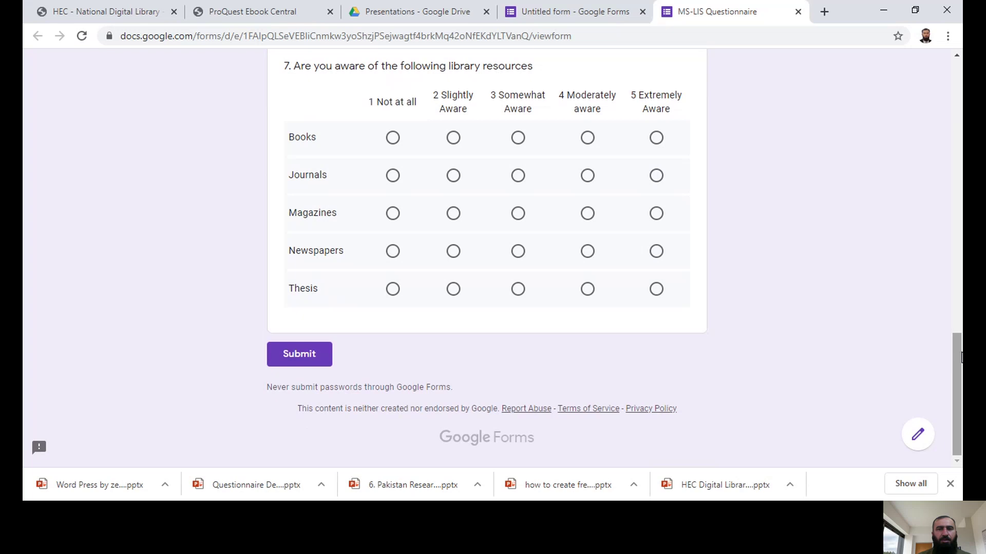
drag(962, 357, 962, 132)
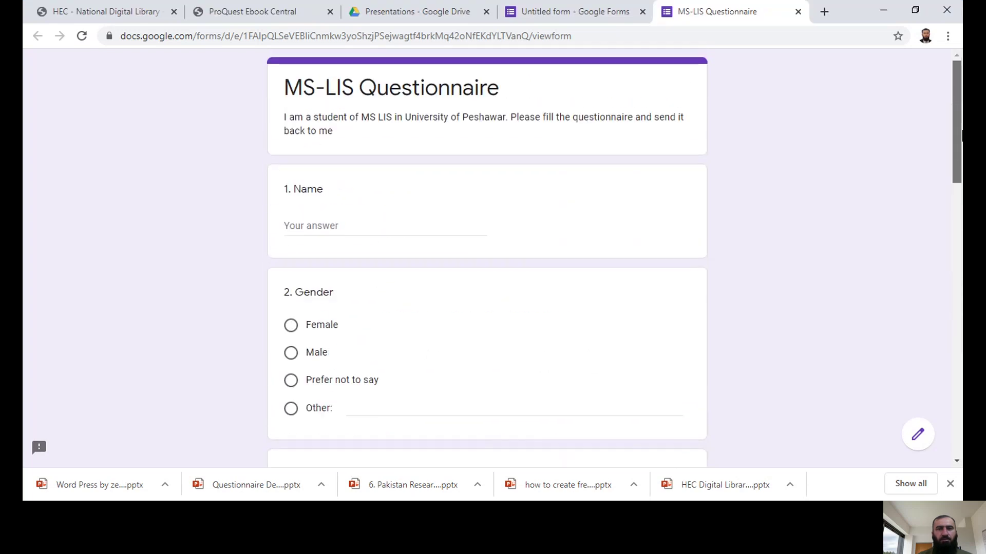
click(588, 14)
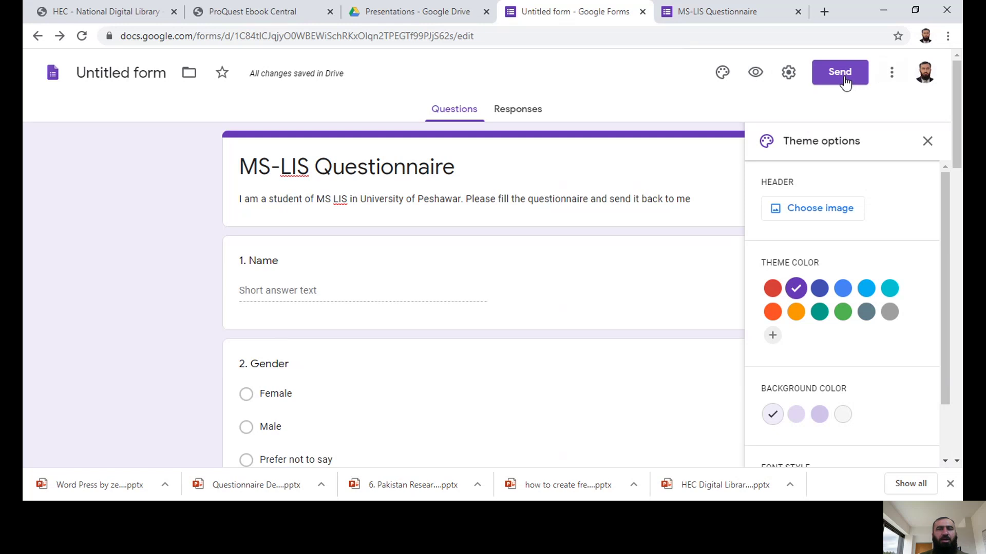
Step: Close Theme options and add two email recipients to the Send dialog from address suggestions
click(928, 144)
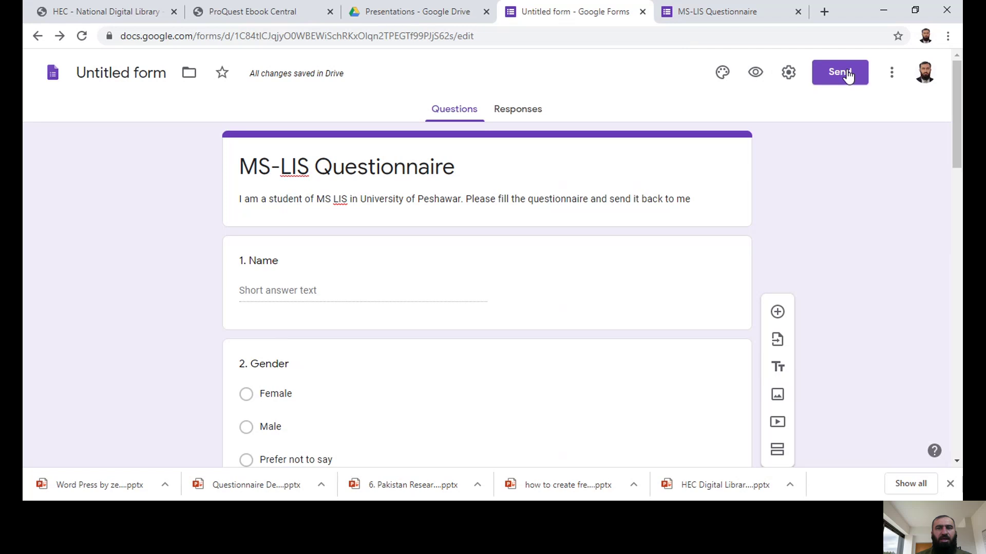
click(846, 73)
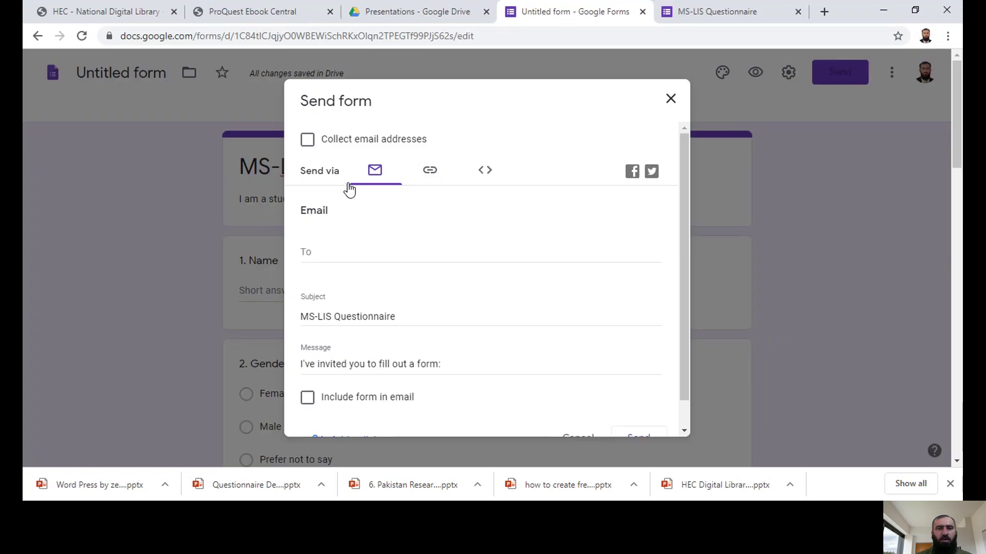
click(317, 255)
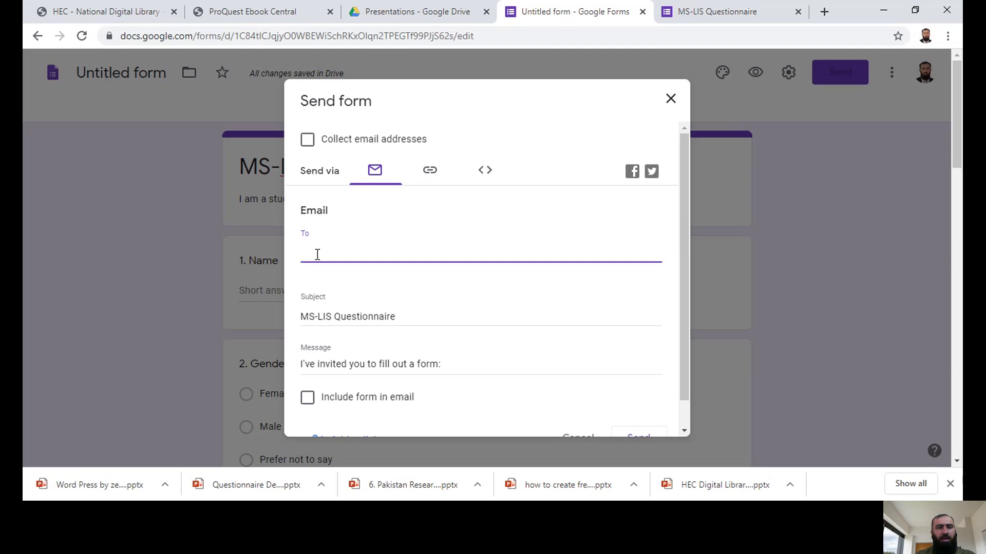
text(zeeshan)
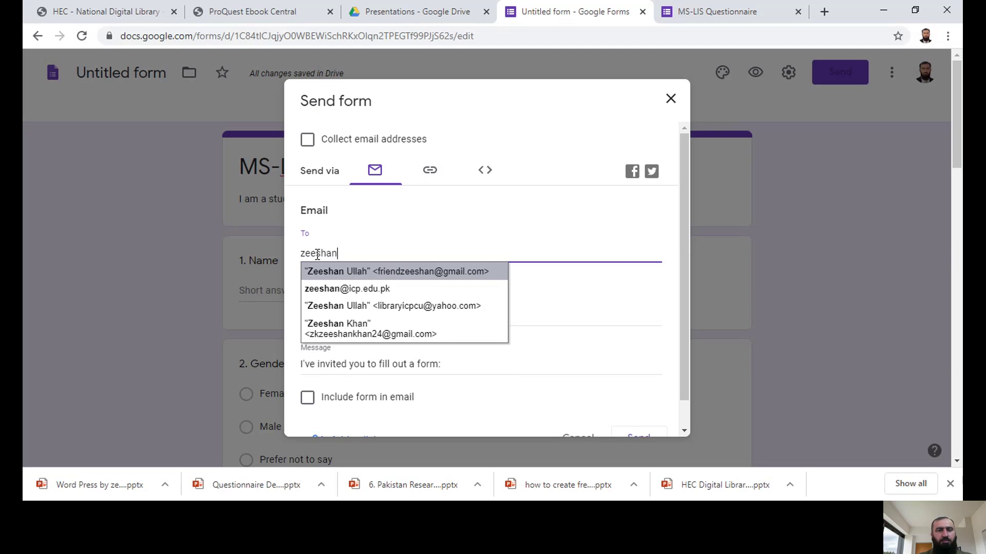
click(359, 290)
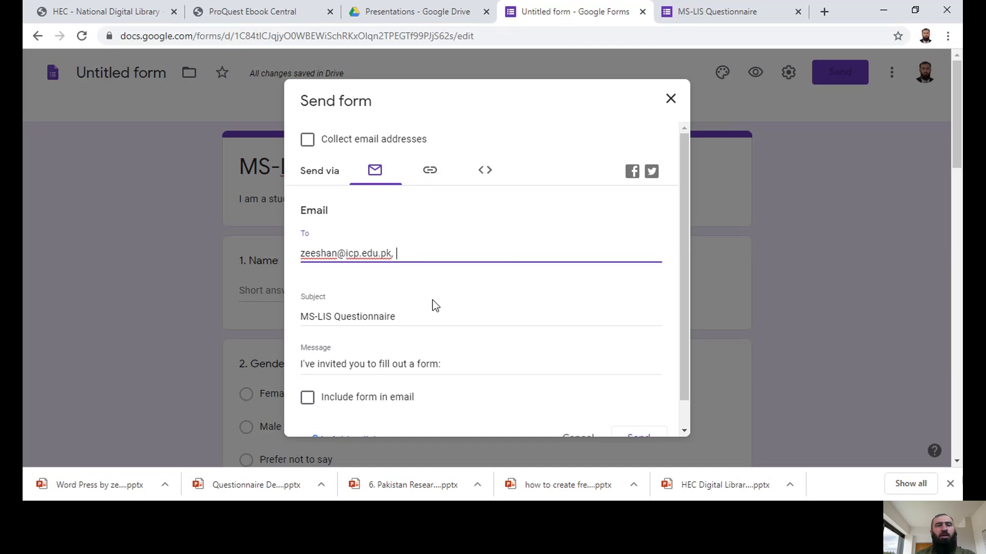
text(fr)
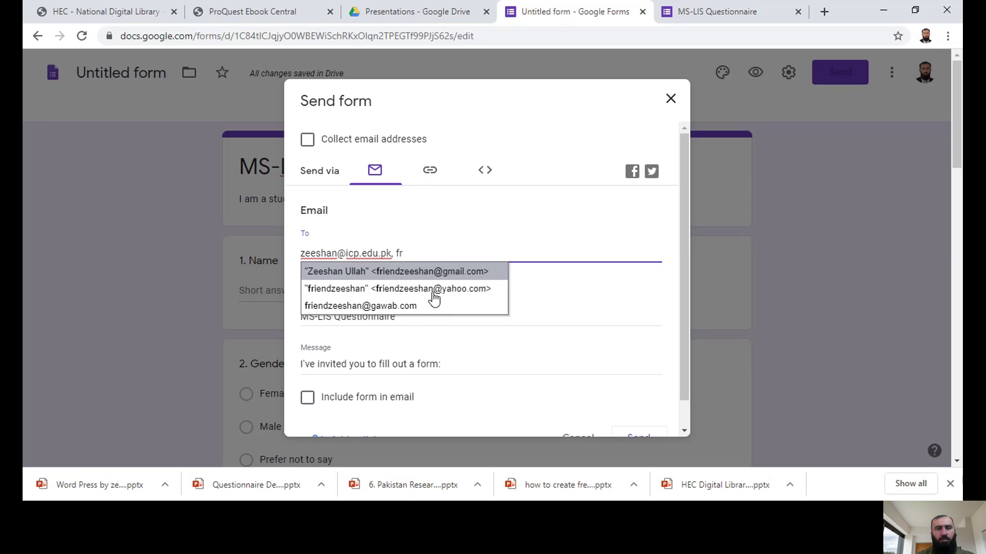
click(433, 289)
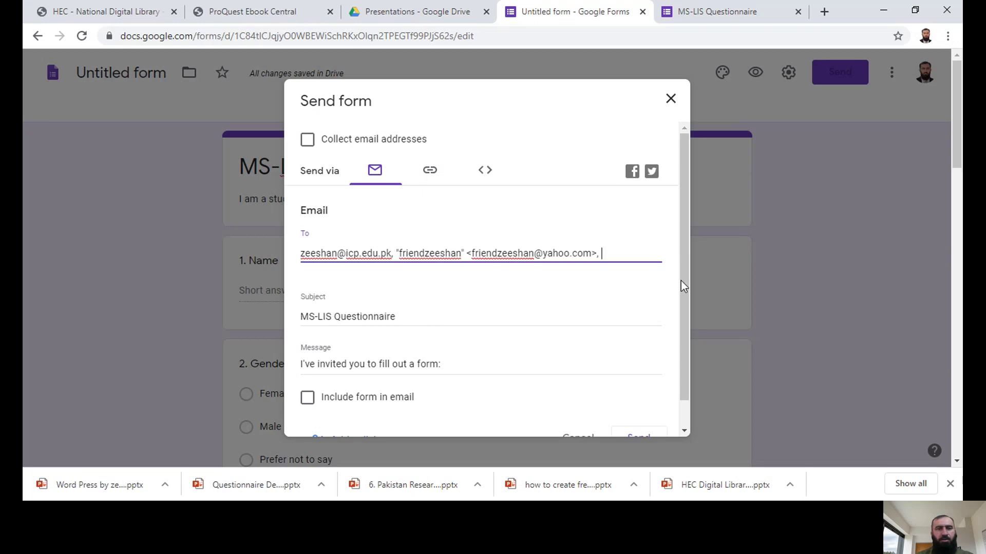
Step: Tick 'Include form in email' and send the MS-LIS Questionnaire invitation
drag(684, 275, 686, 333)
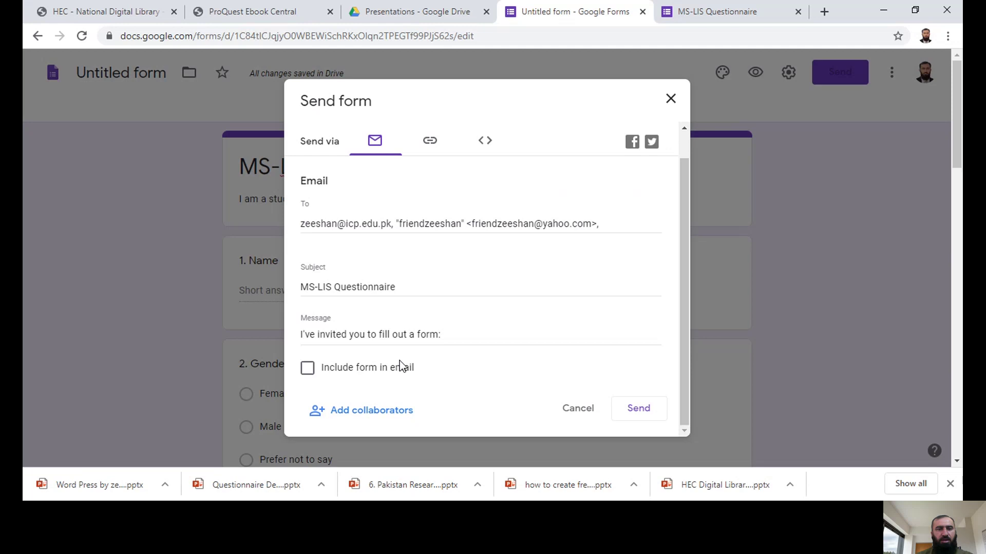
click(308, 368)
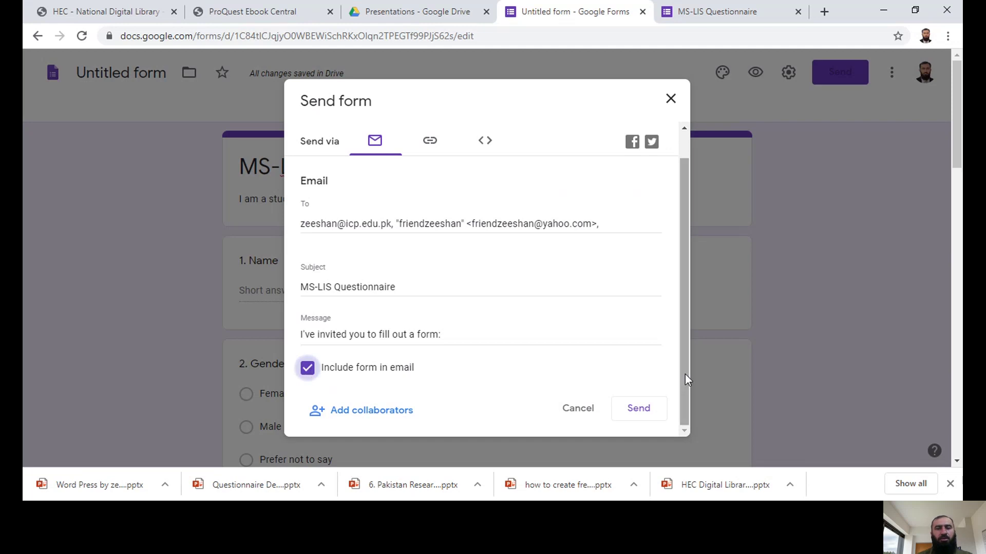
mouse_move(685, 374)
mouse_down()
mouse_move(686, 331)
mouse_move(685, 380)
mouse_up()
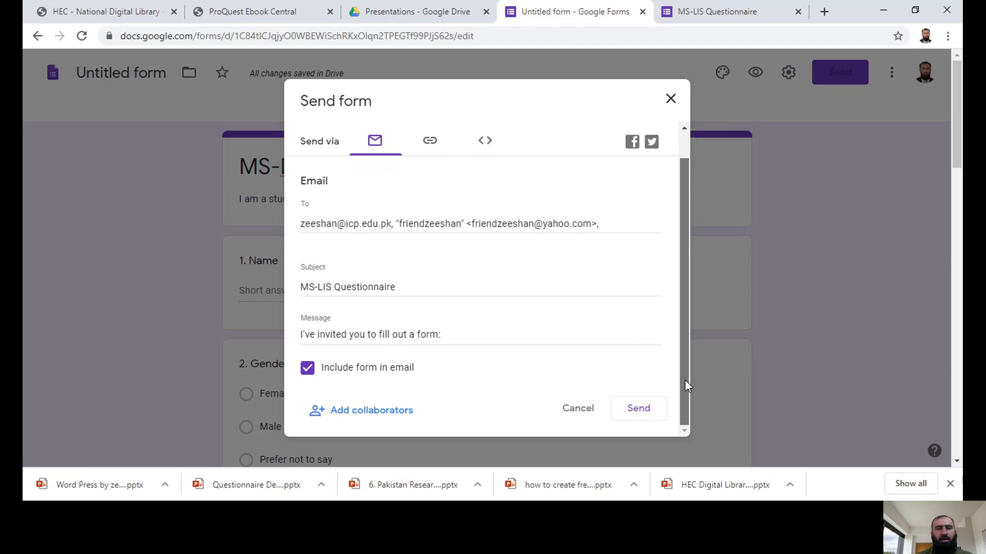
click(632, 416)
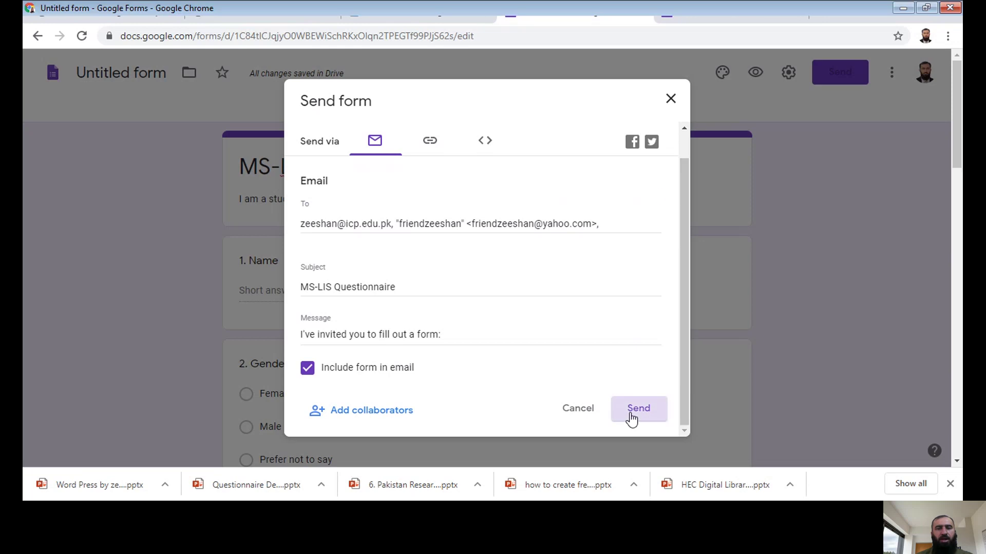
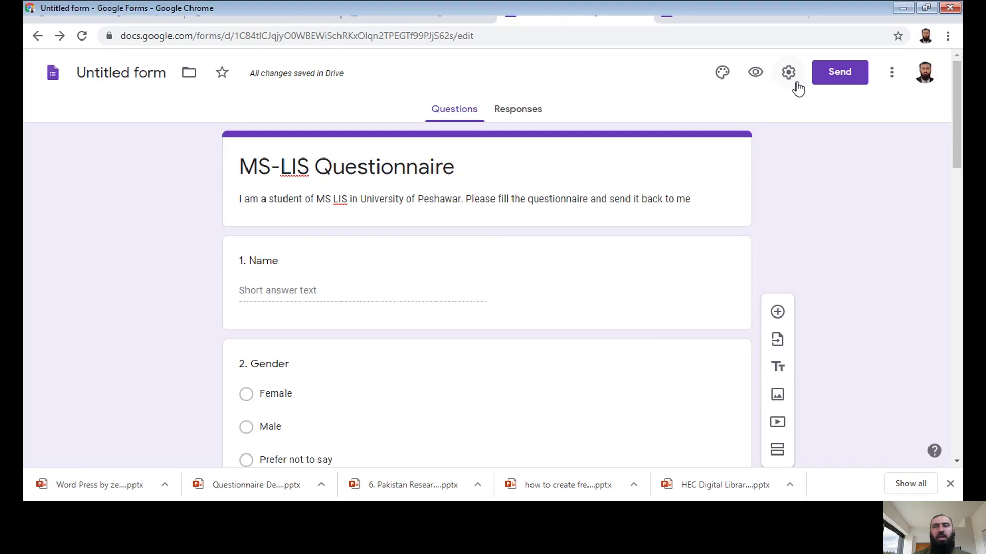
Step: Copy the form's shortened share link and open a new blank browser tab
click(830, 81)
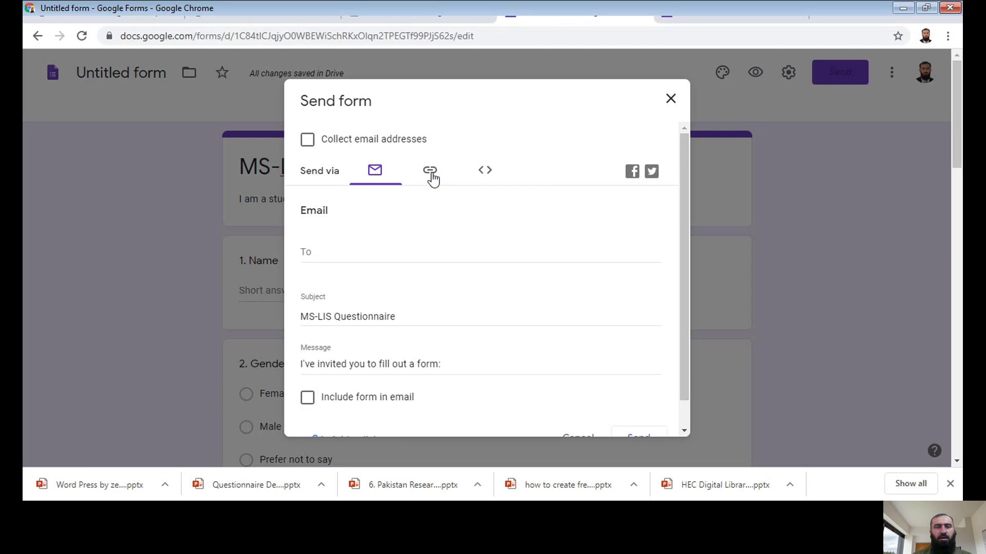
click(431, 176)
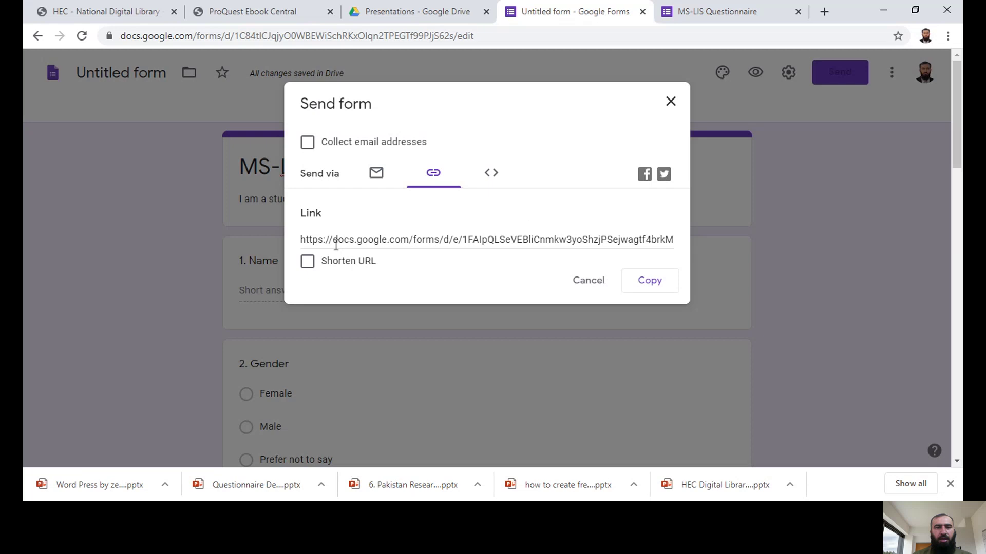
click(308, 262)
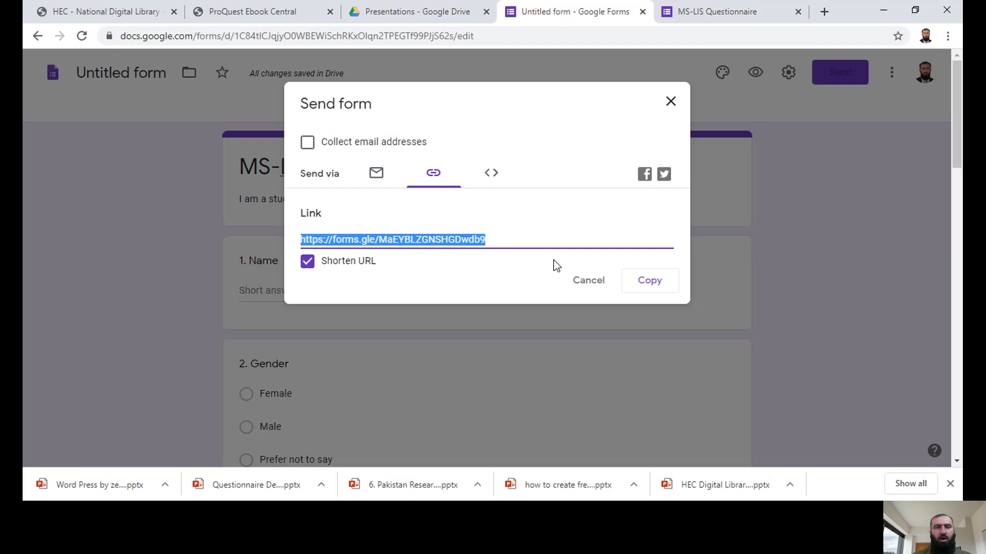
click(650, 282)
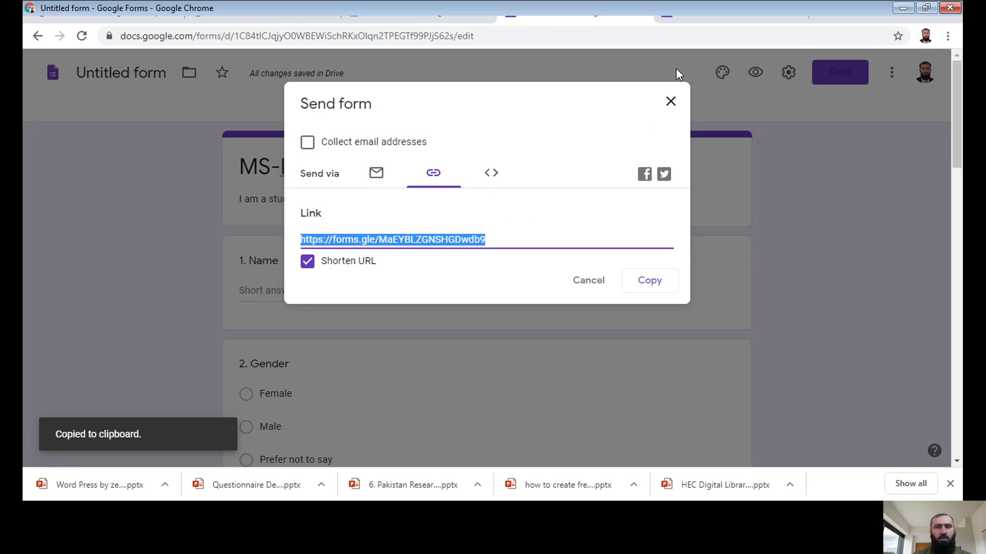
click(825, 13)
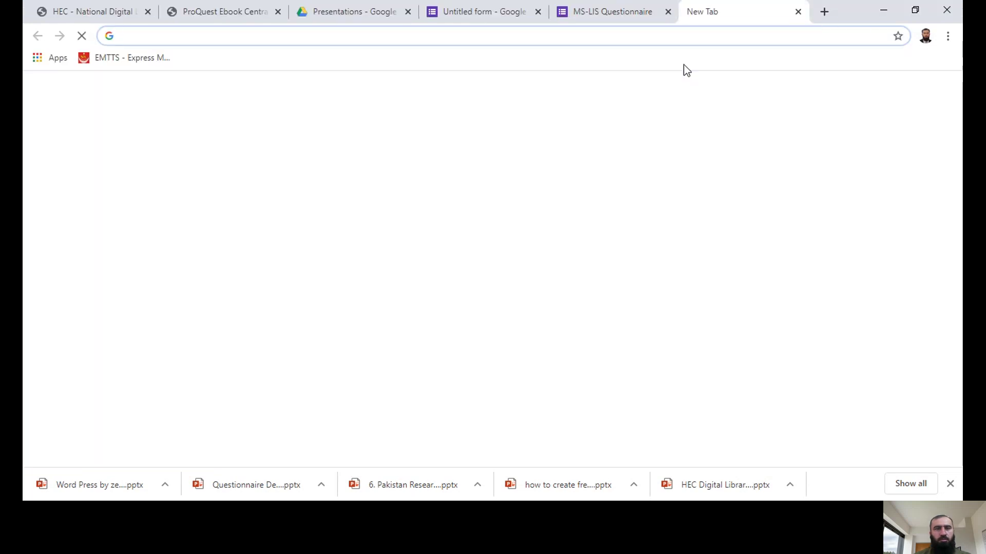
Step: Load web.whatsapp.com in the new tab and check that it has loaded
text(web)
key(Return)
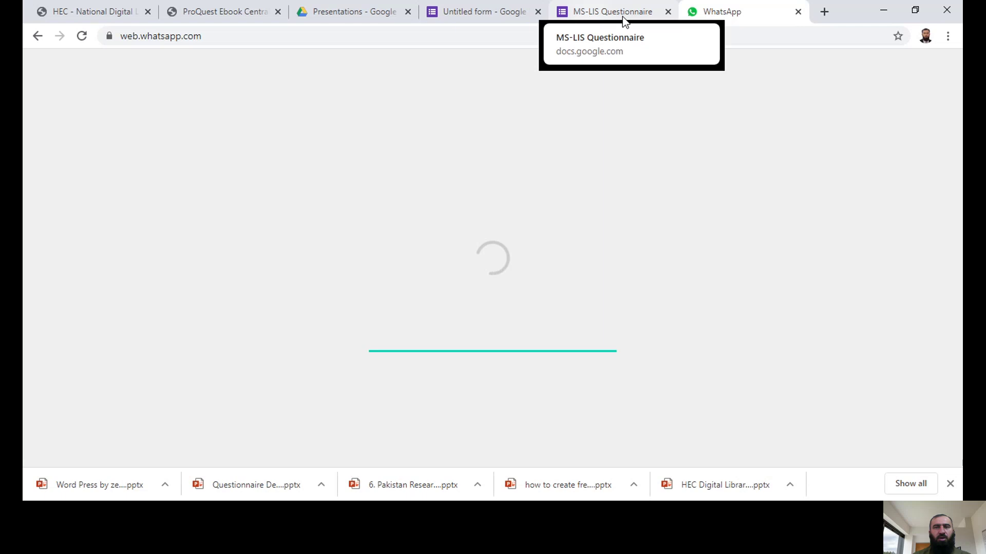
click(828, 15)
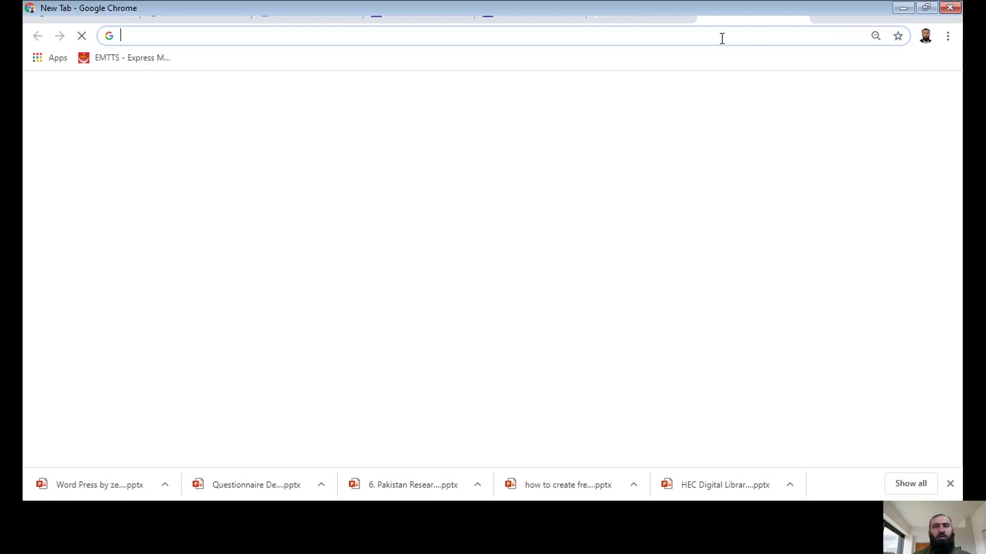
click(642, 15)
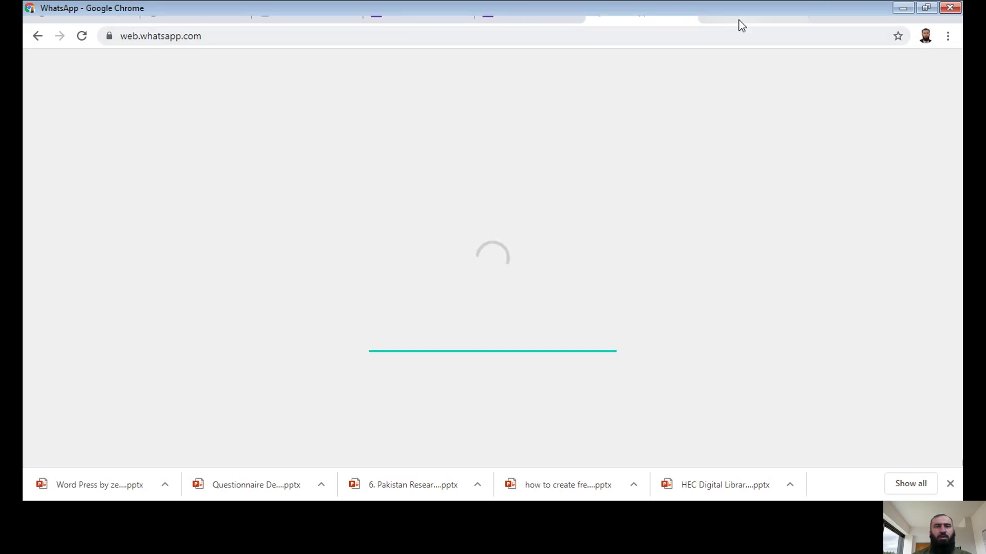
click(523, 16)
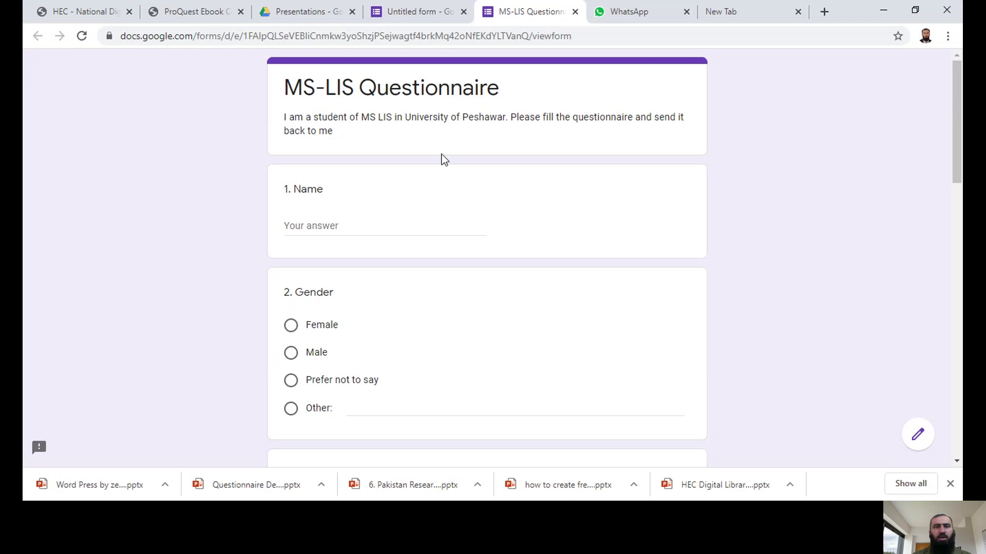
click(724, 11)
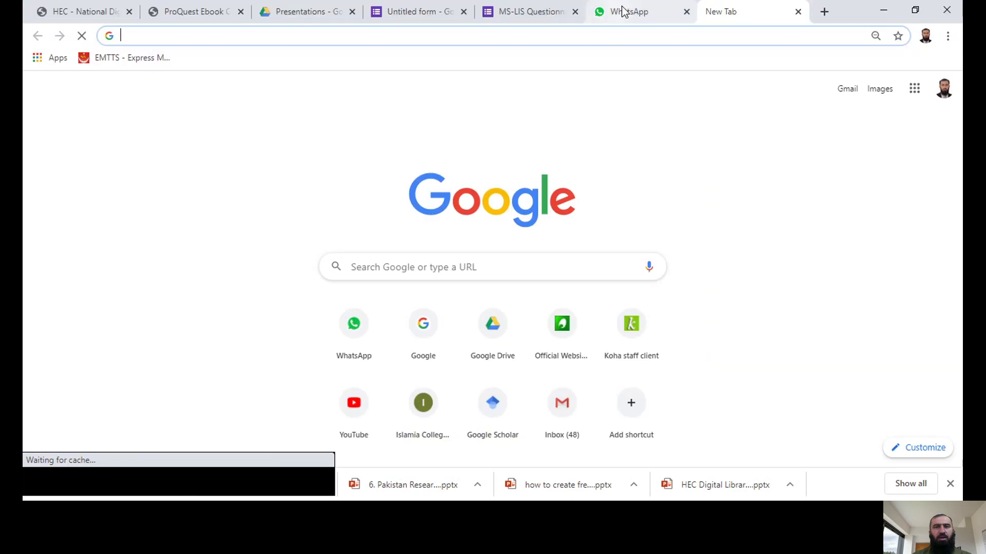
click(623, 11)
click(530, 16)
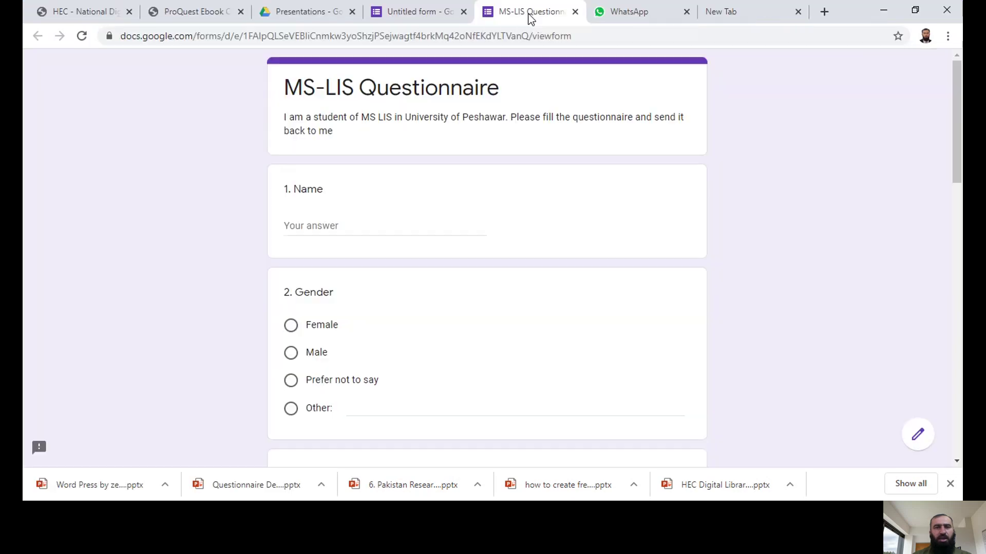
click(407, 18)
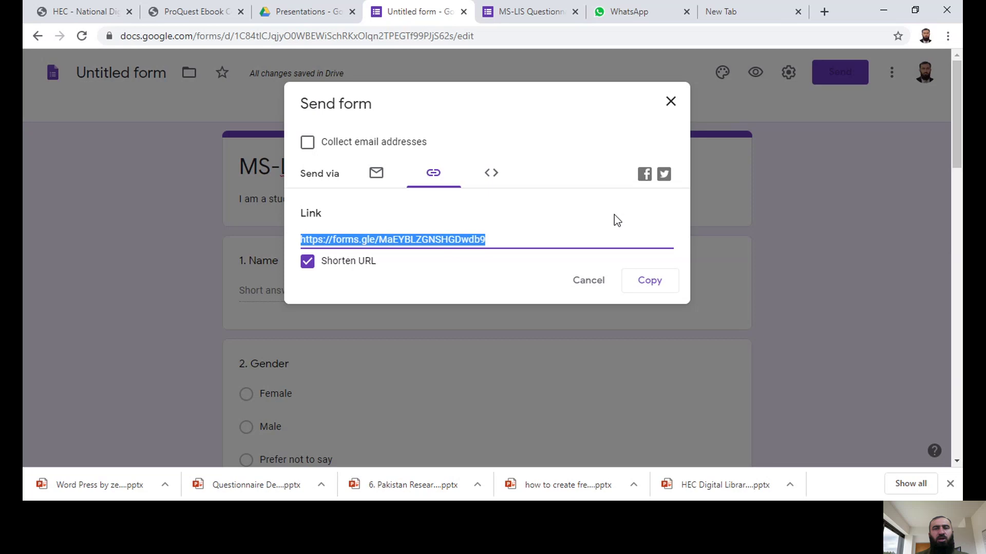
Step: Close the form's Send dialog and return to the form editor tab
click(672, 105)
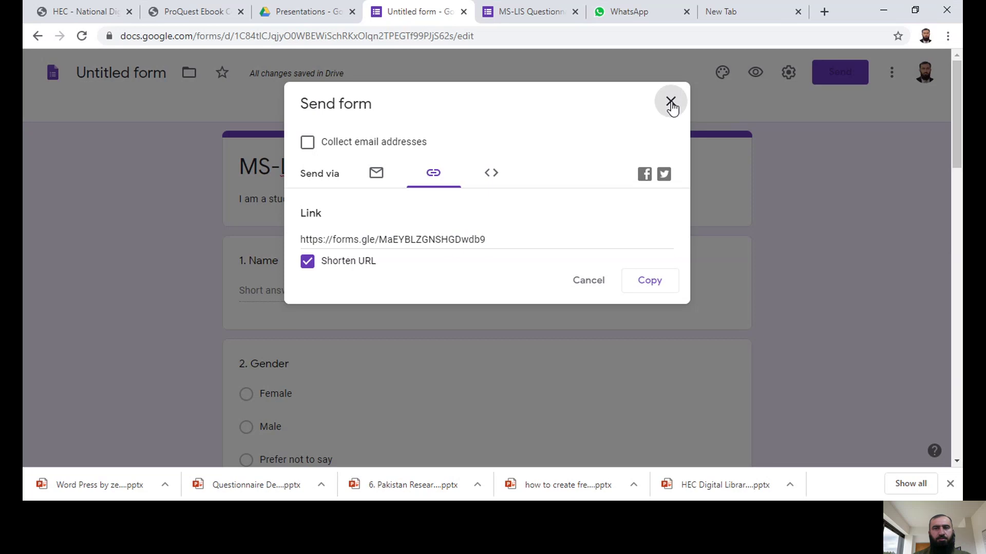
click(670, 103)
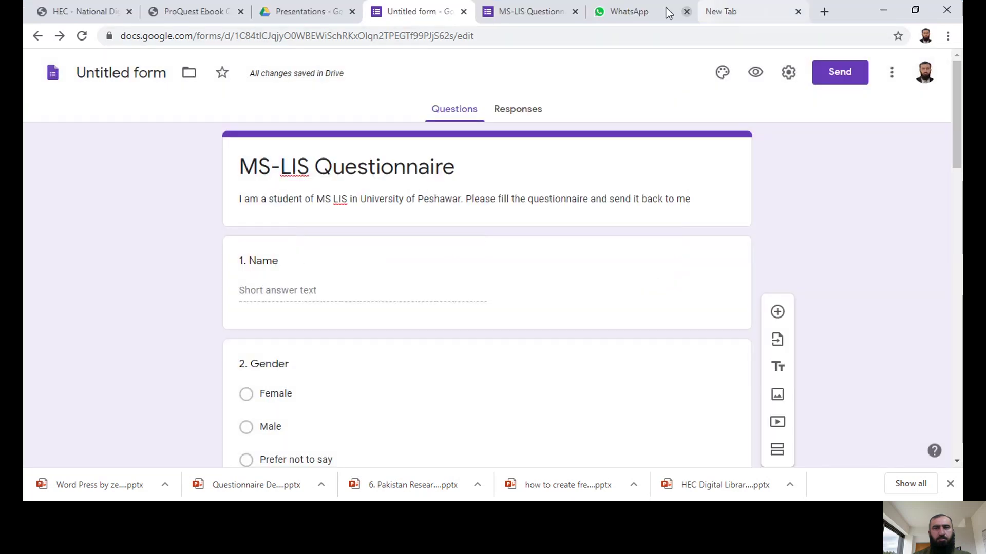
click(648, 15)
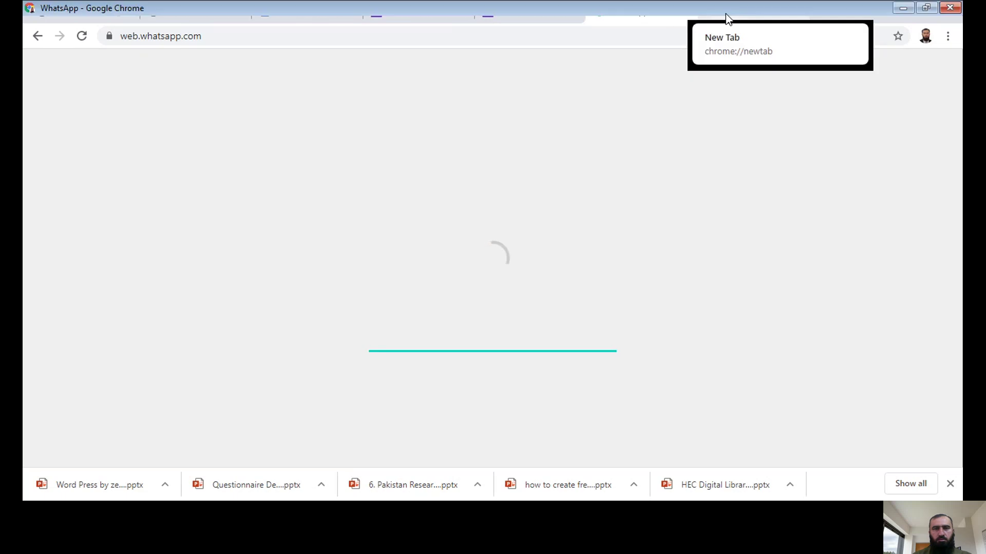
click(726, 14)
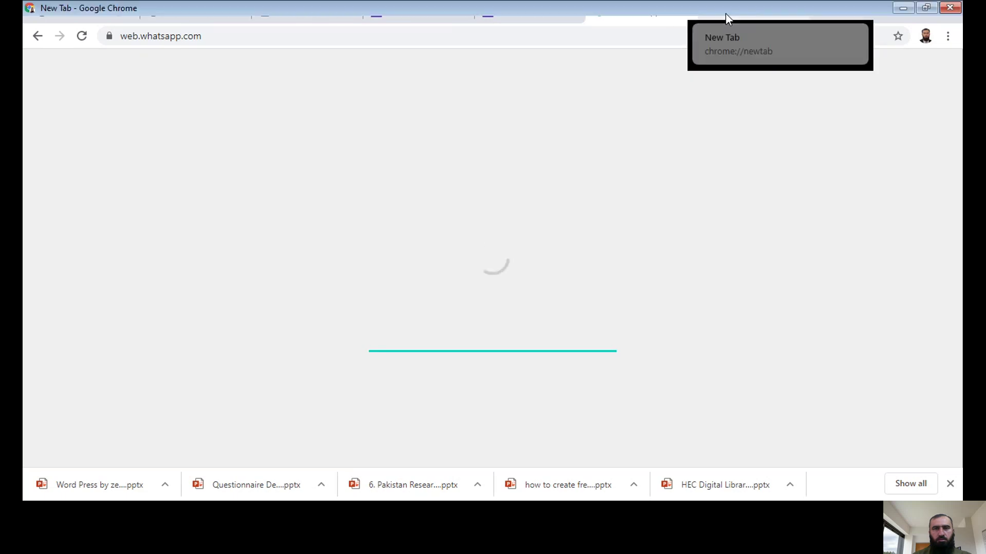
click(533, 4)
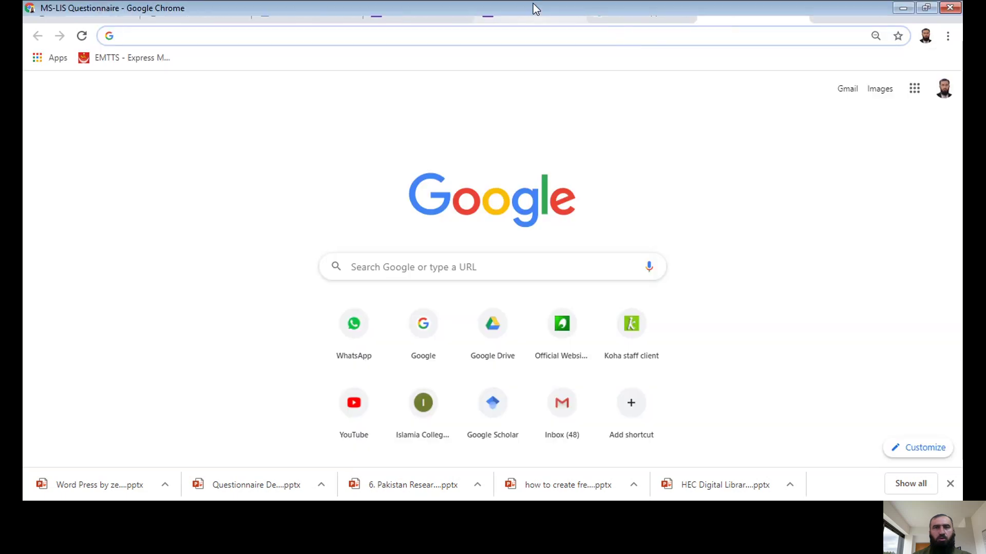
click(410, 14)
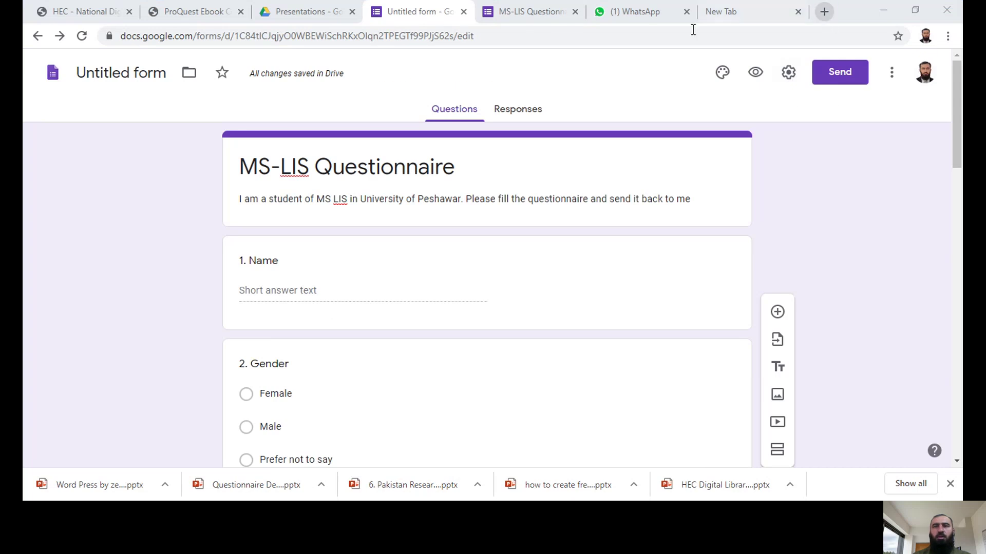
Step: Paste the short form link into a contact's WhatsApp chat, send it, and open it
click(627, 12)
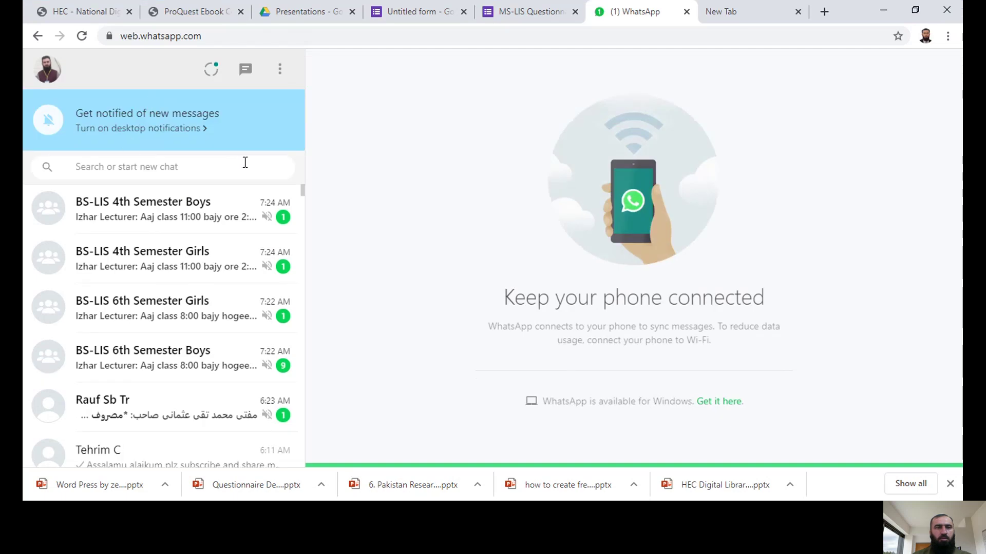
click(192, 168)
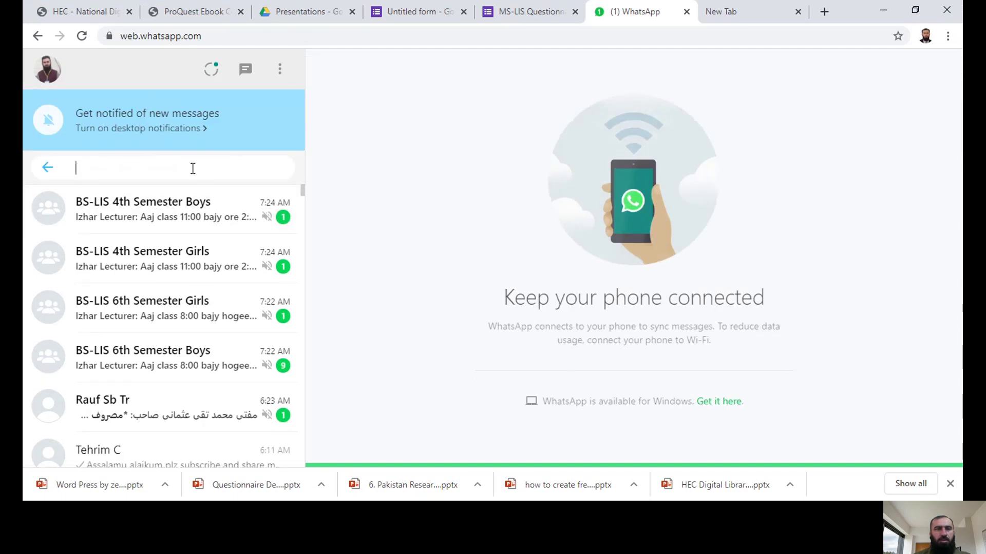
text(z)
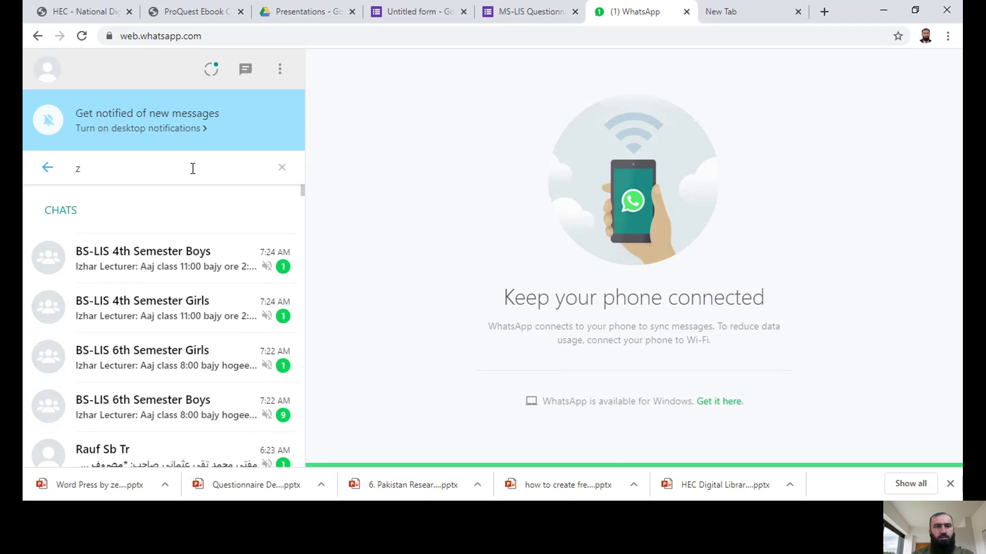
text(akr)
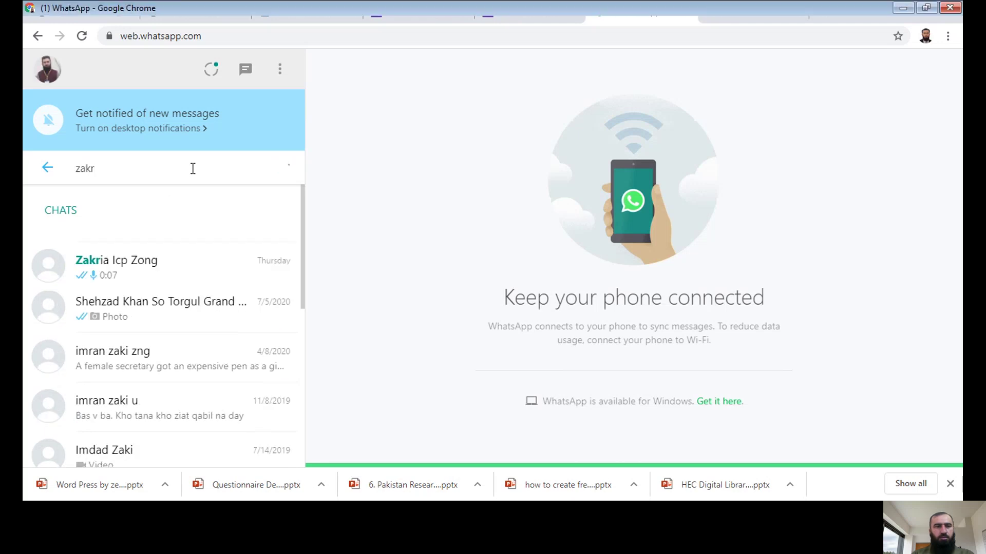
click(114, 260)
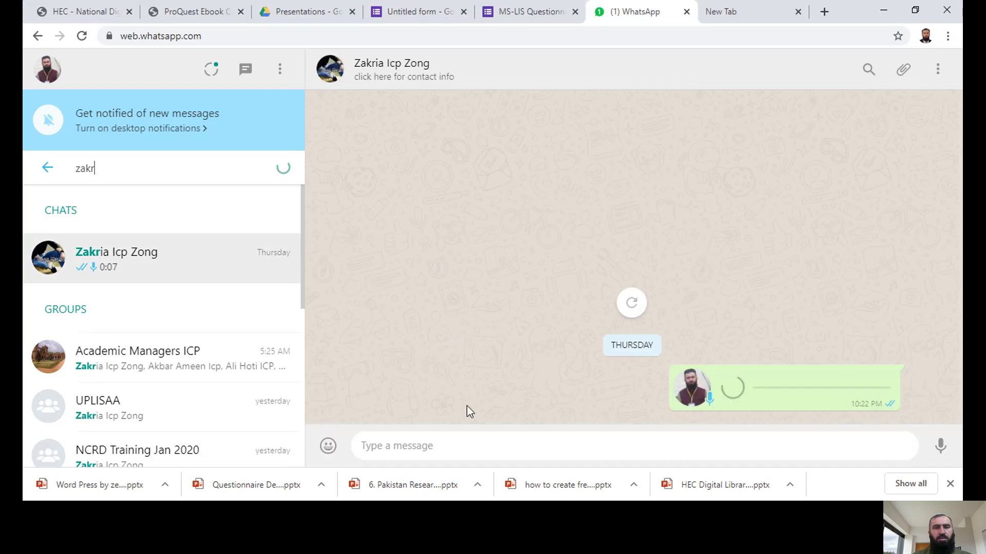
text(https://forms.gle/MzEYBLZGNSHGDwdb9)
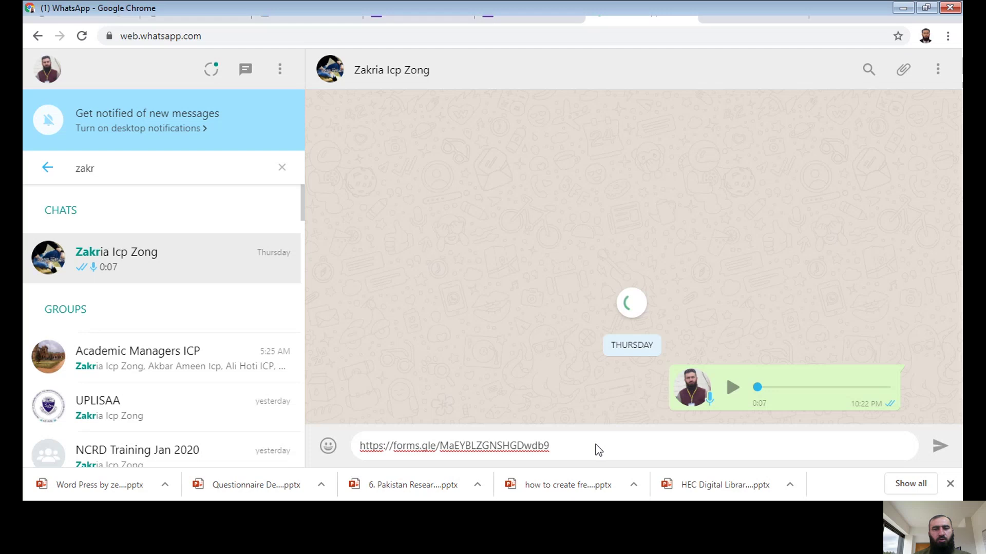
click(937, 452)
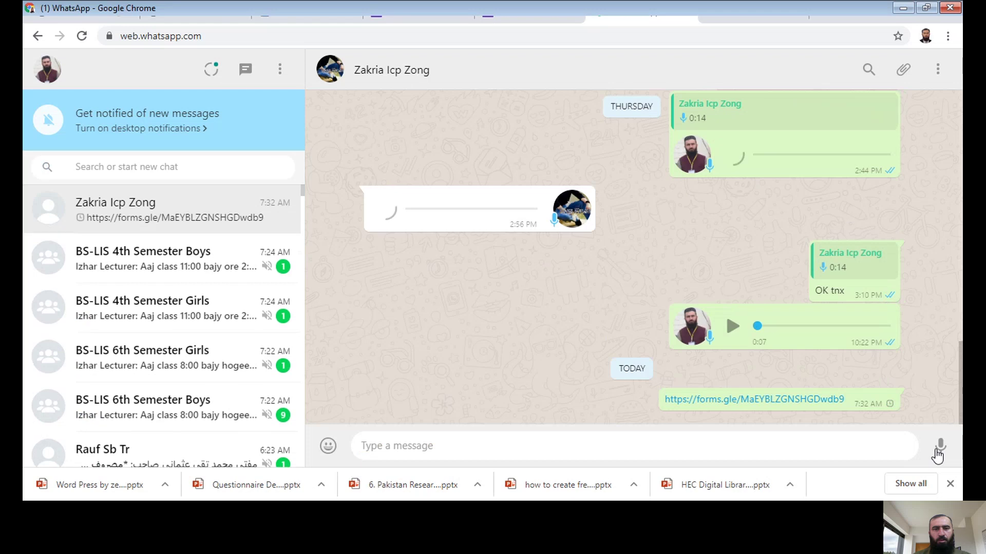
click(763, 406)
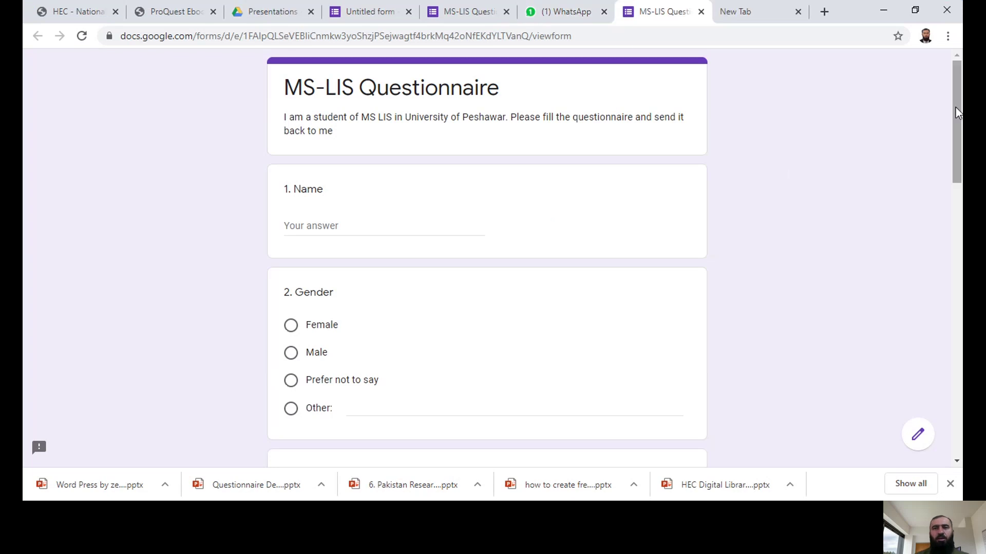
Step: Enter the respondent's name and choose Male as the gender
scroll(958, 111, down, 1)
scroll(958, 112, up, 1)
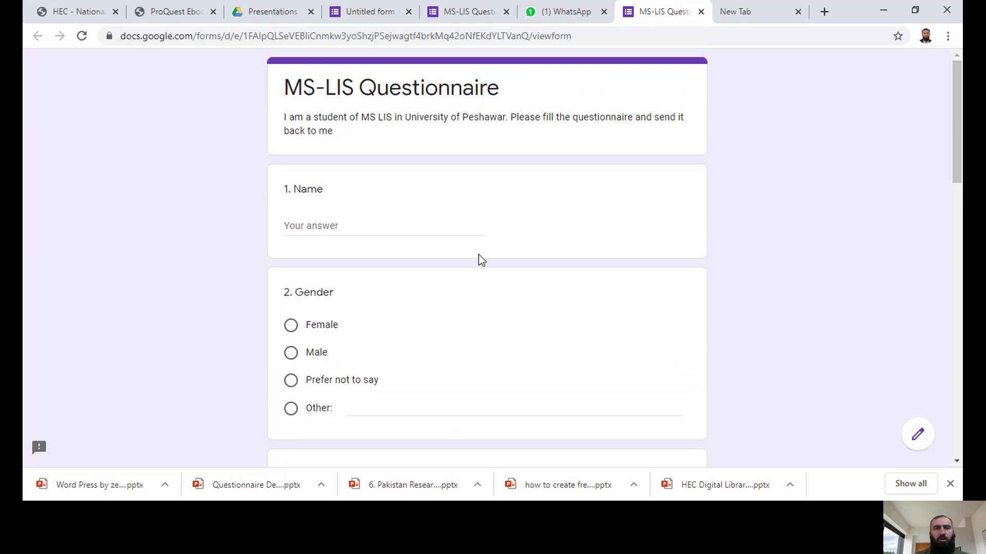
click(340, 234)
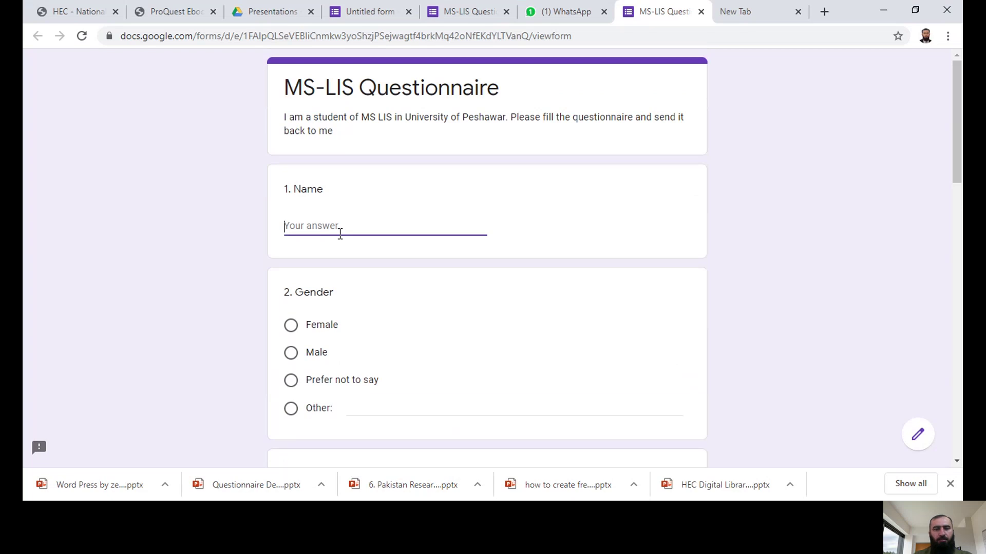
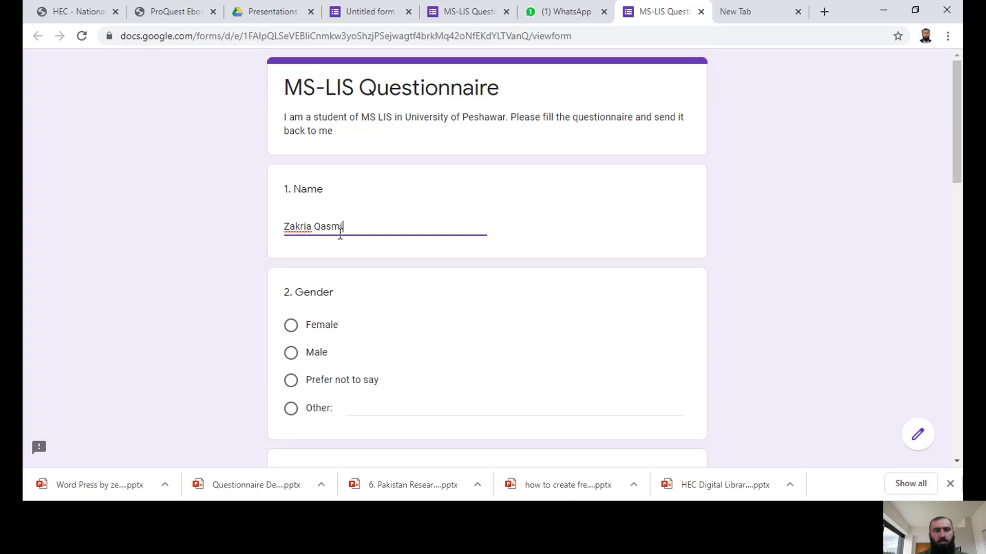
click(291, 354)
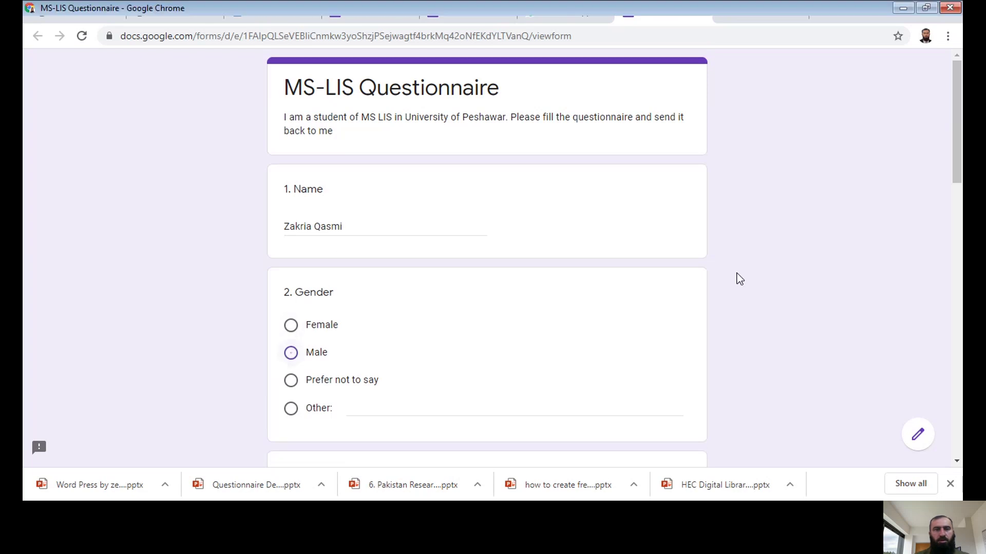
drag(957, 139, 961, 194)
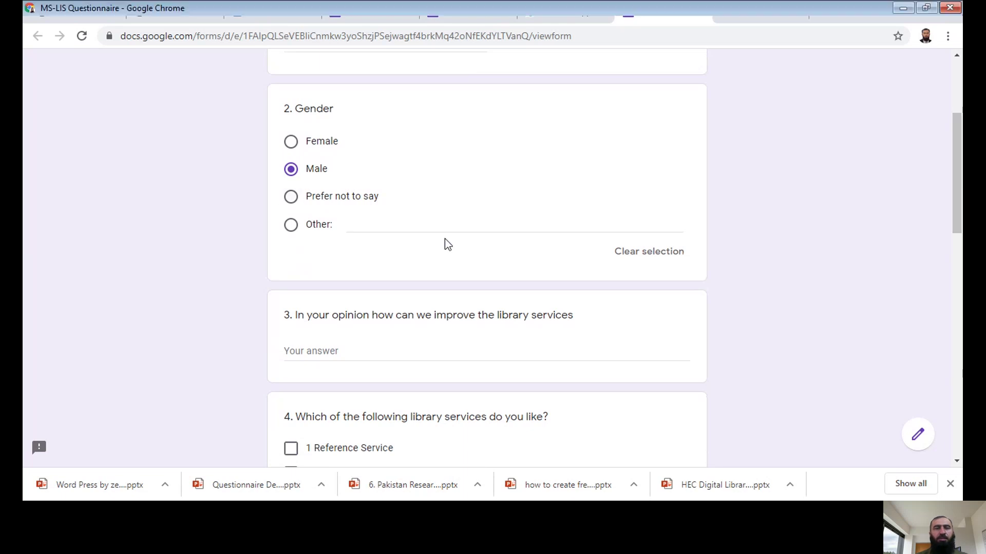
scroll(961, 189, down, 3)
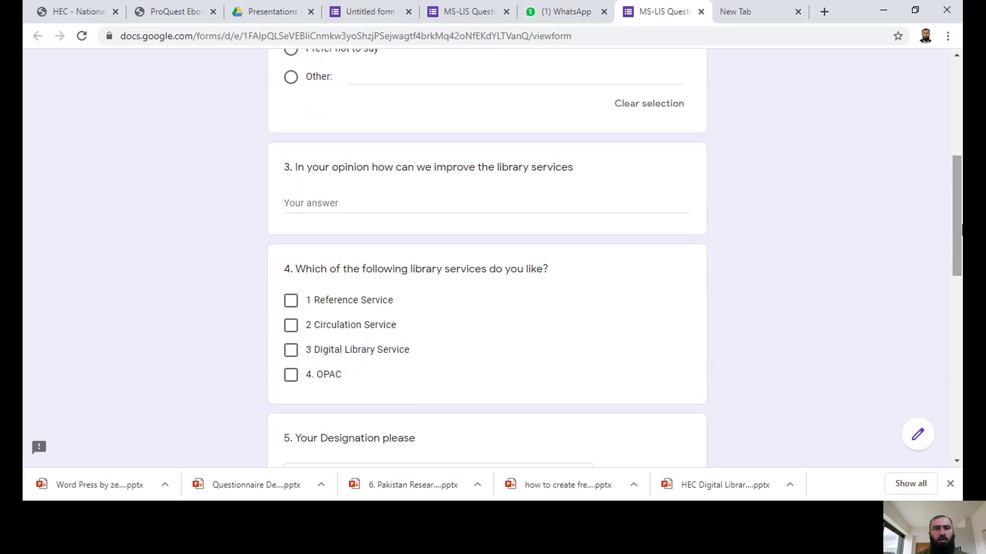
Step: Answer 'By Library Automation' for improvement and tick OPAC and Digital Library Service
click(350, 205)
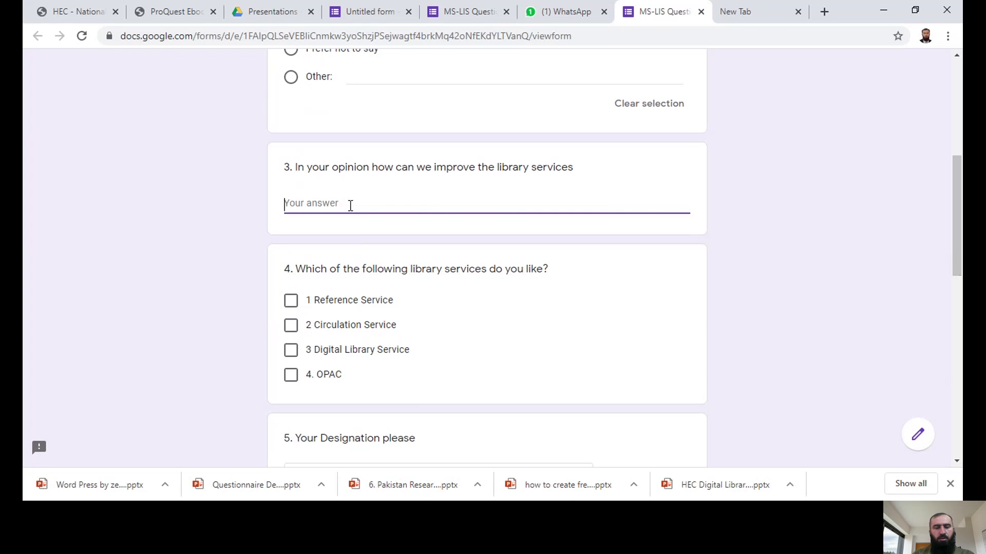
text(By Library Automation)
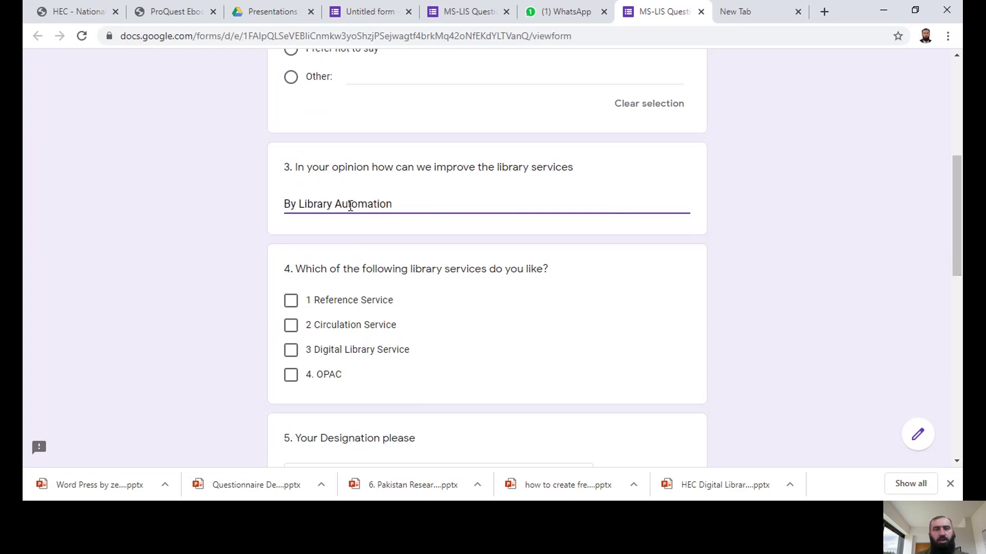
scroll(404, 301, down, 2)
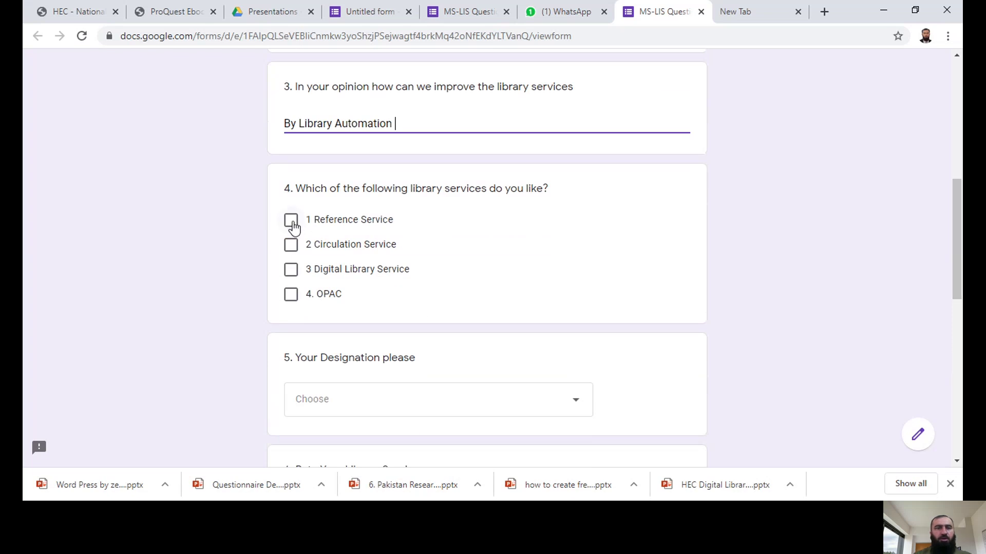
click(291, 296)
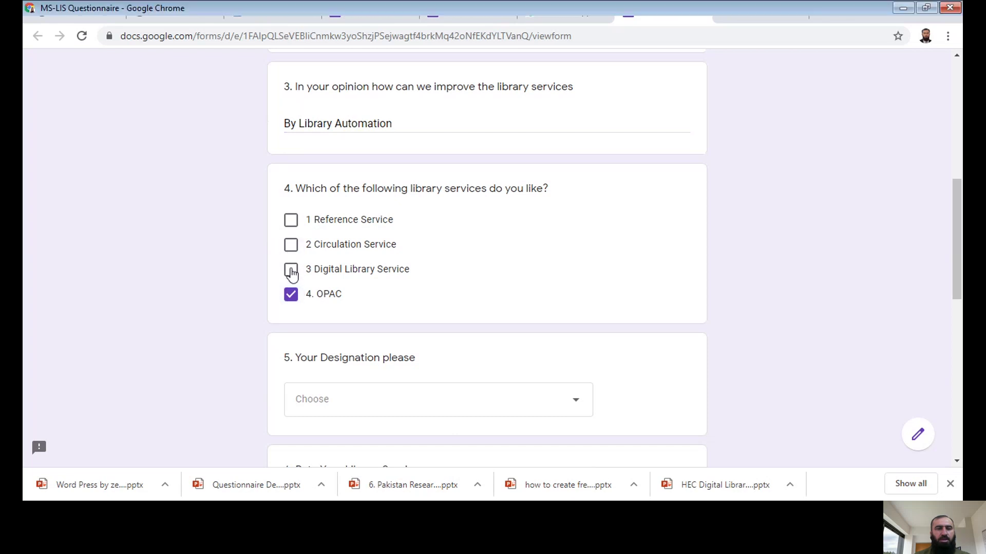
click(292, 270)
scroll(957, 246, down, 4)
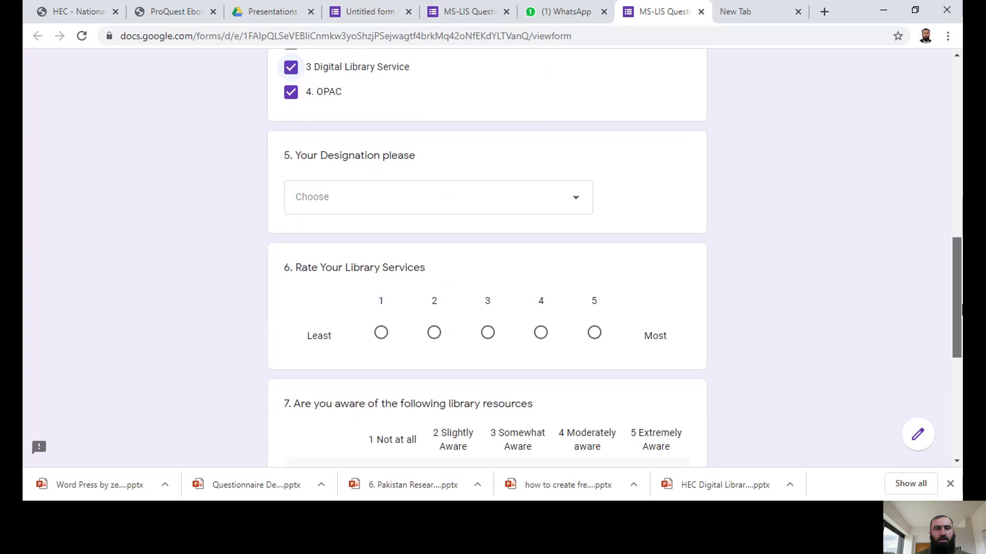
Step: Pick Assistant Librarian from the question 5 Designation dropdown
click(341, 211)
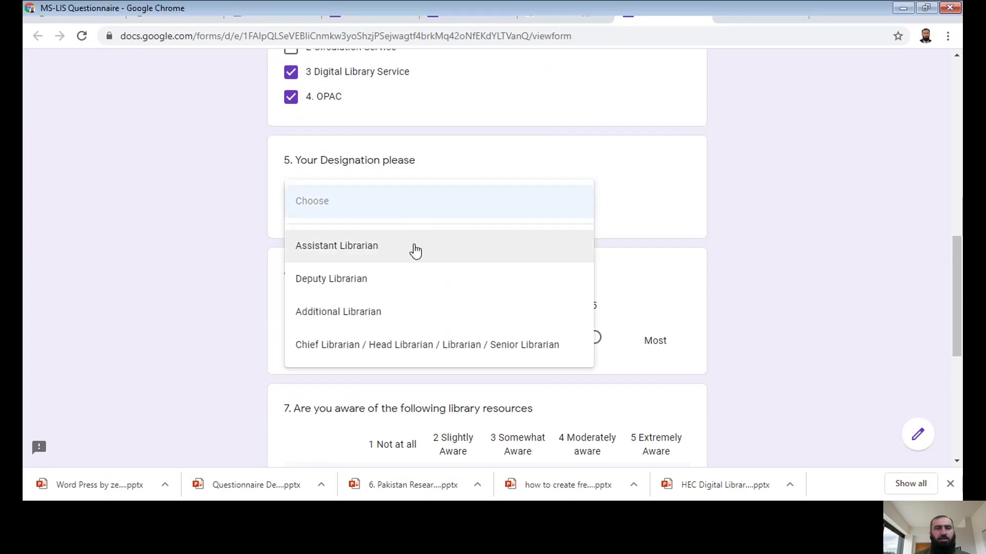
click(345, 257)
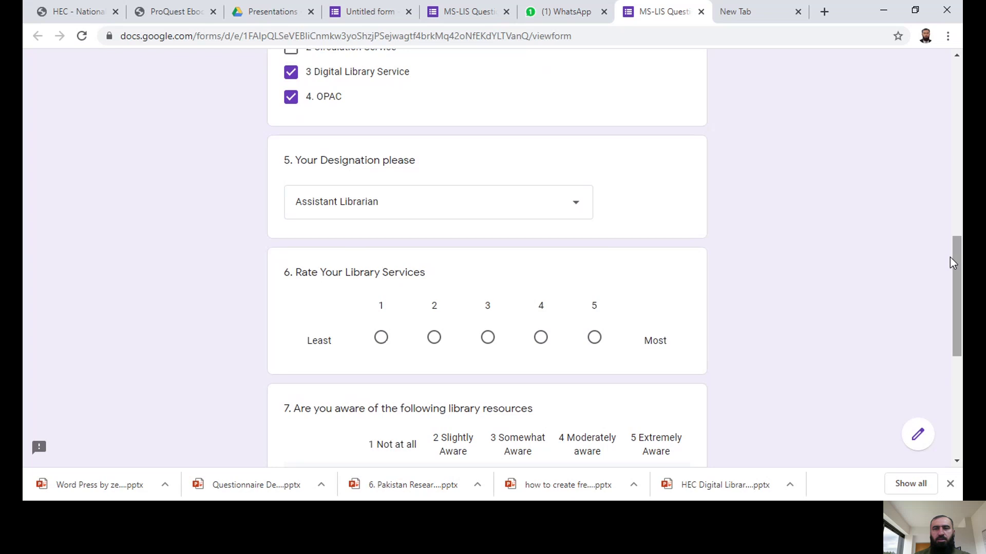
click(577, 208)
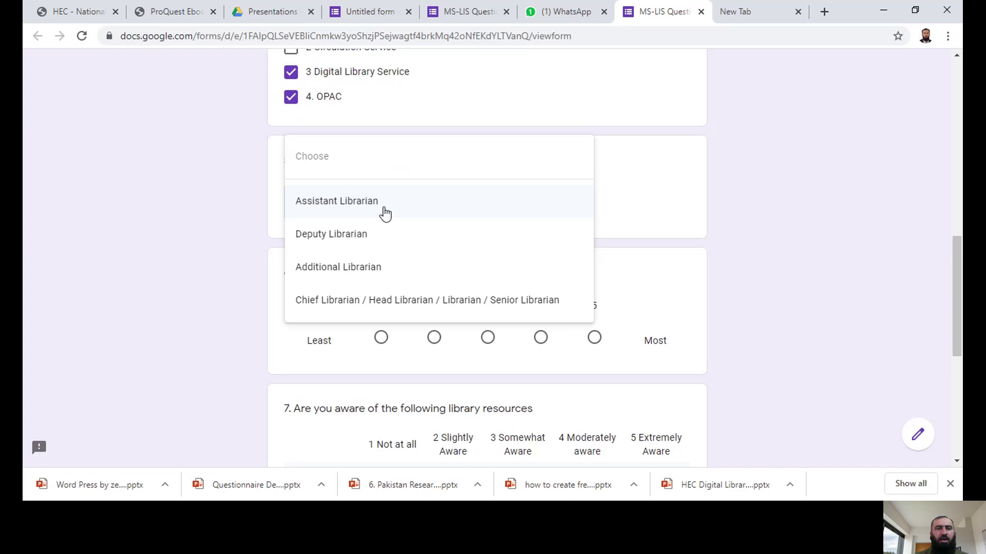
click(646, 190)
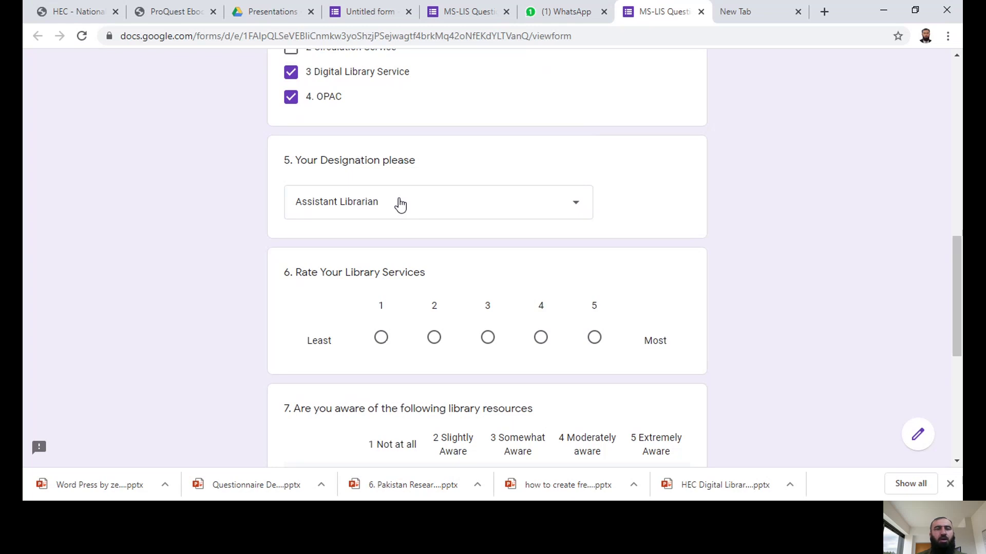
click(576, 209)
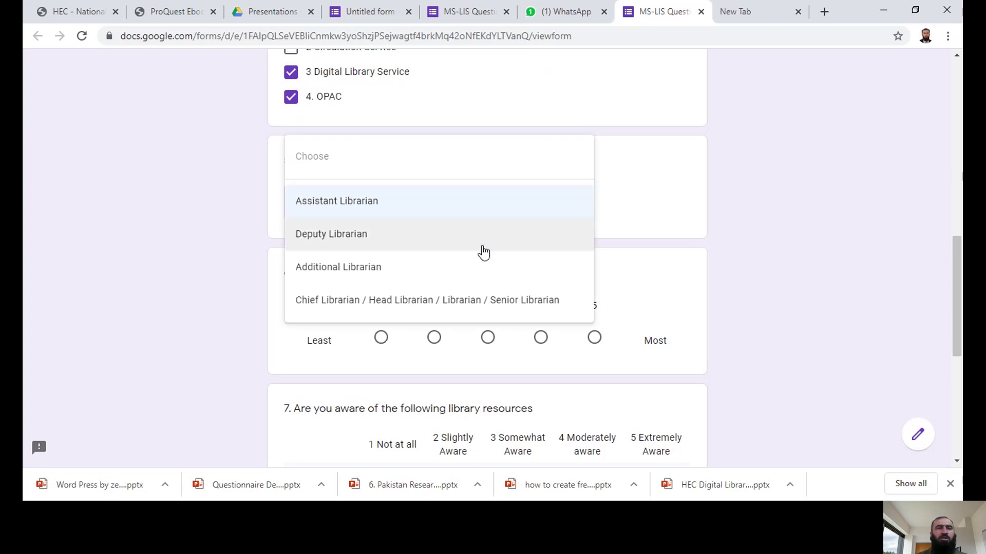
click(639, 207)
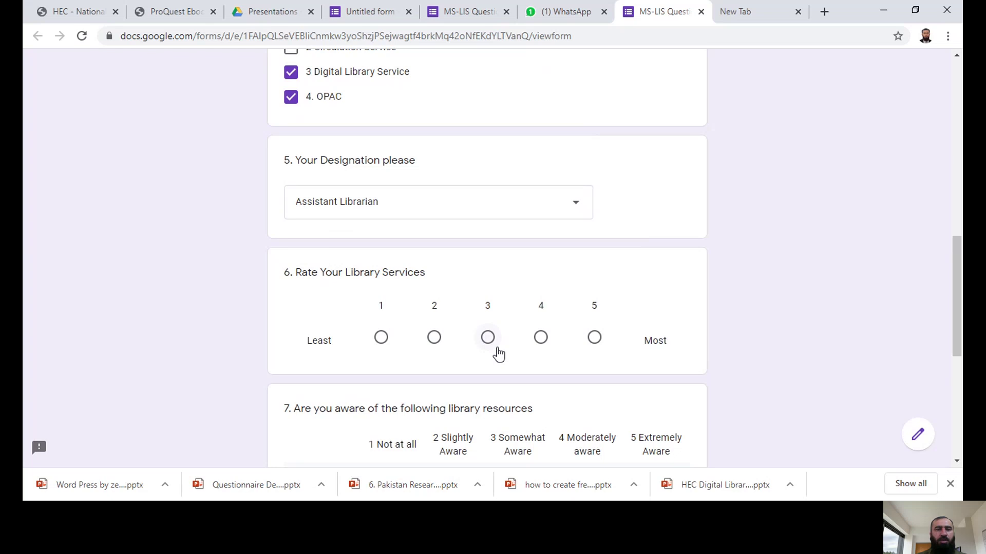
Step: Rate the library services 5 in question 6
click(594, 338)
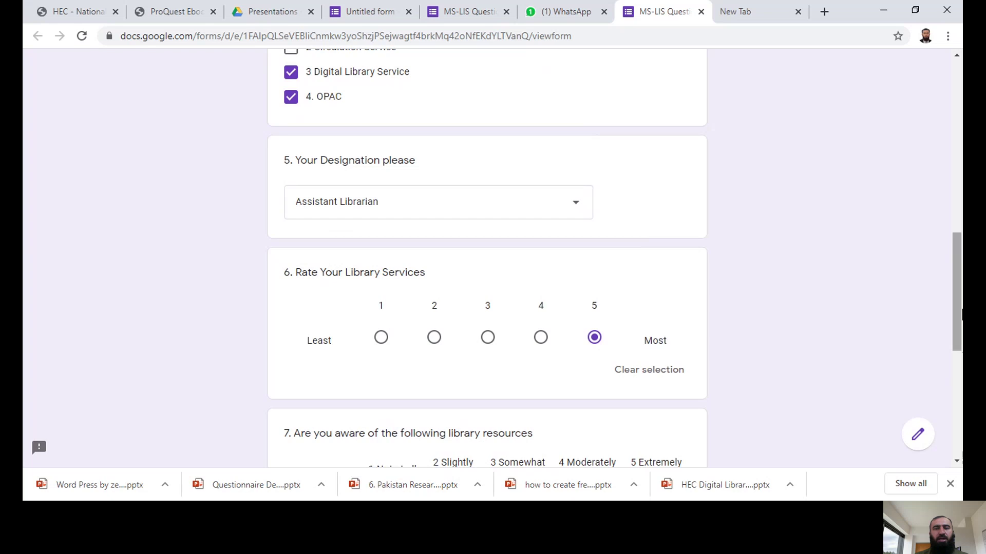
drag(958, 316, 959, 352)
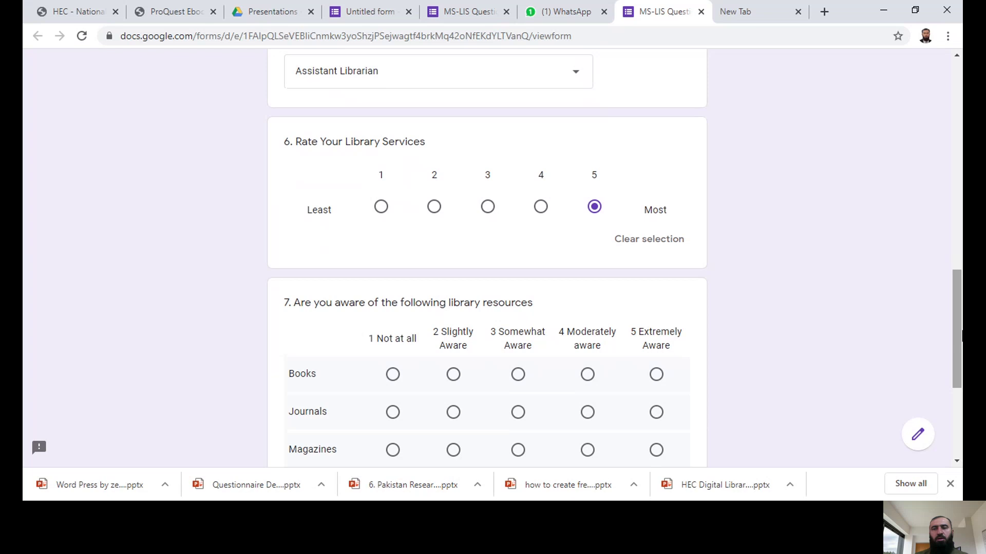
drag(959, 333, 961, 391)
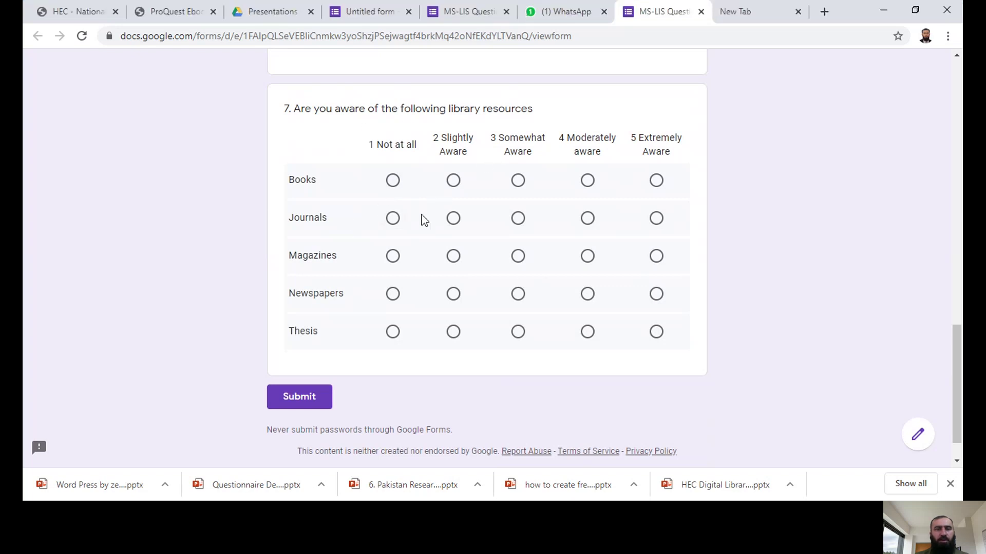
Step: Set awareness Books 5, Journals 3, Magazines 1, Newspapers 2, Thesis 4, and submit
click(656, 181)
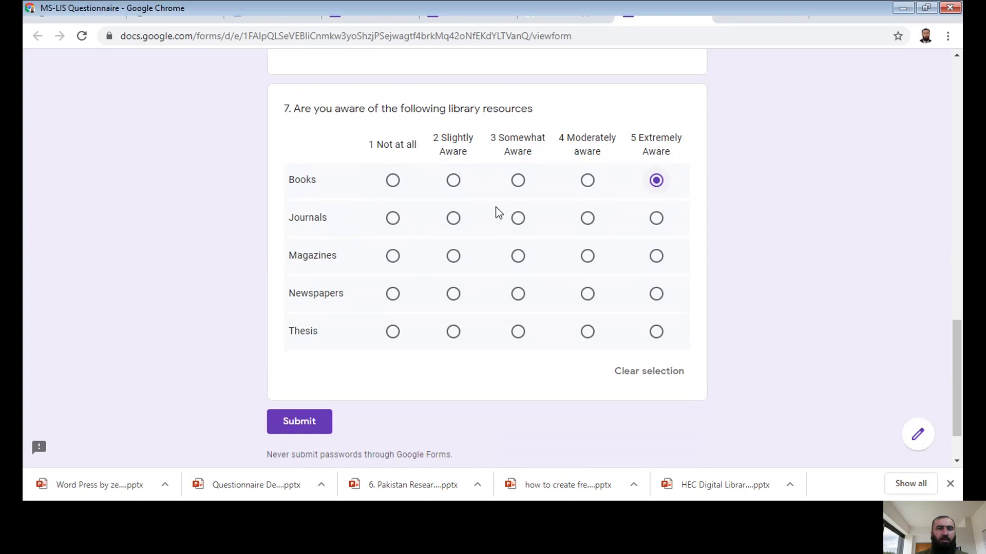
click(519, 219)
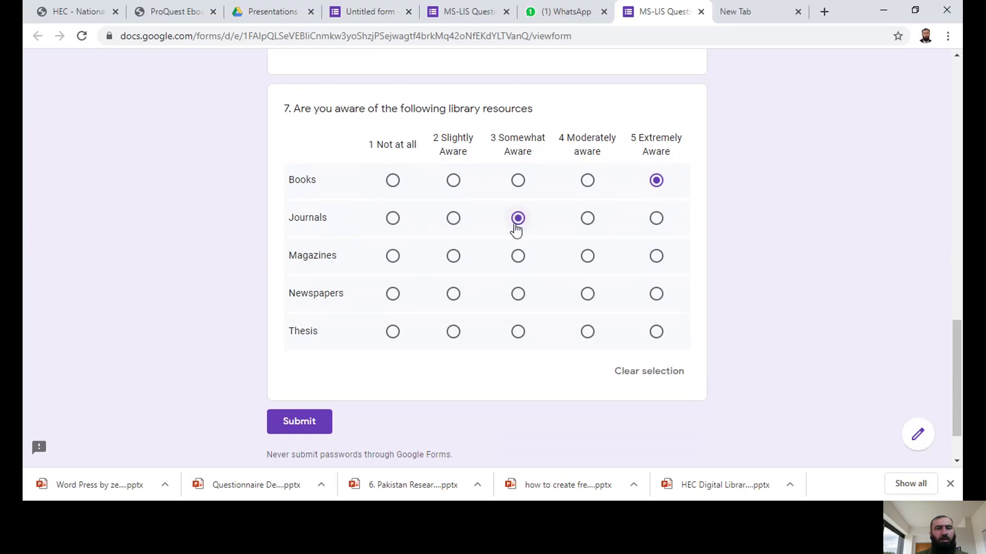
click(393, 259)
click(457, 301)
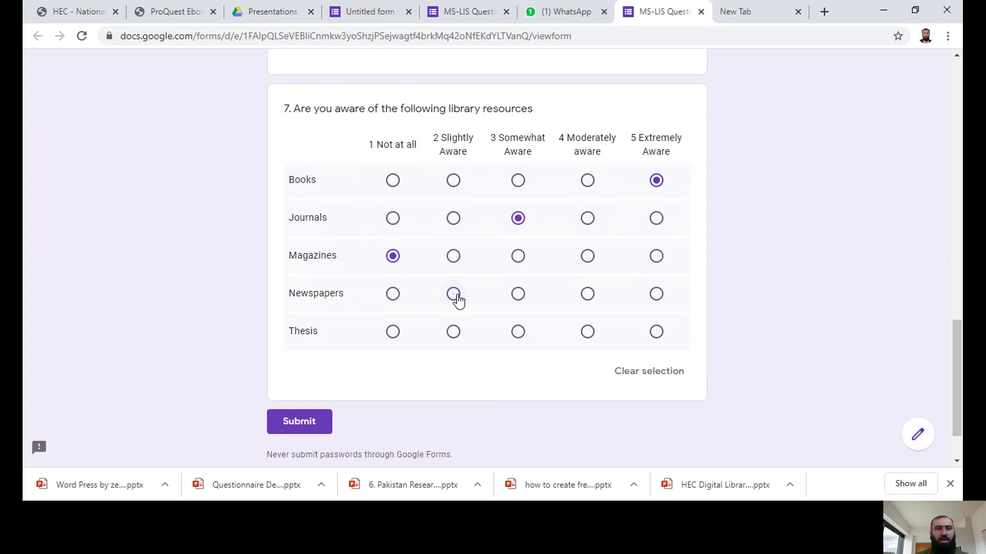
click(589, 335)
click(291, 424)
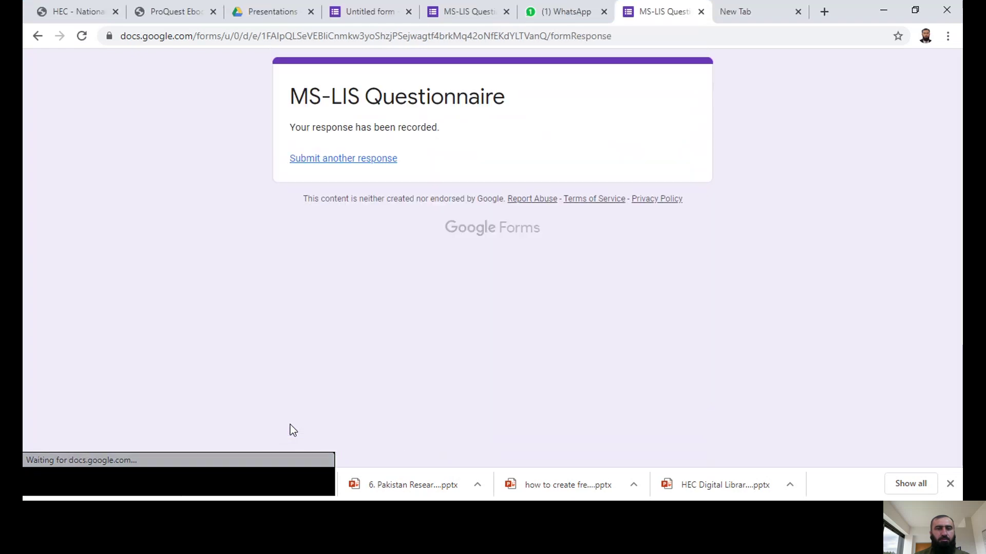
Step: Reopen a blank copy of the questionnaire via 'Submit another response' and open a new tab
click(346, 163)
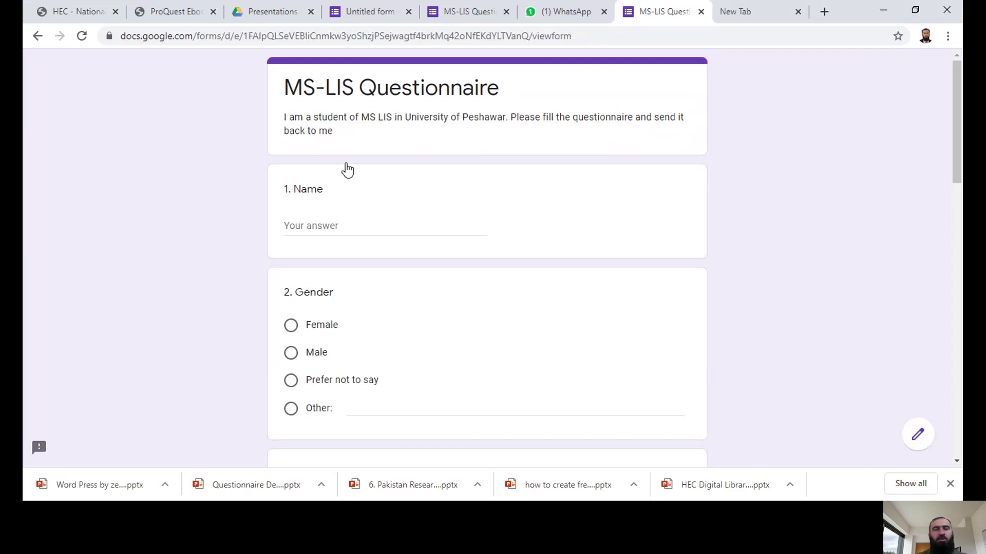
drag(956, 103, 956, 105)
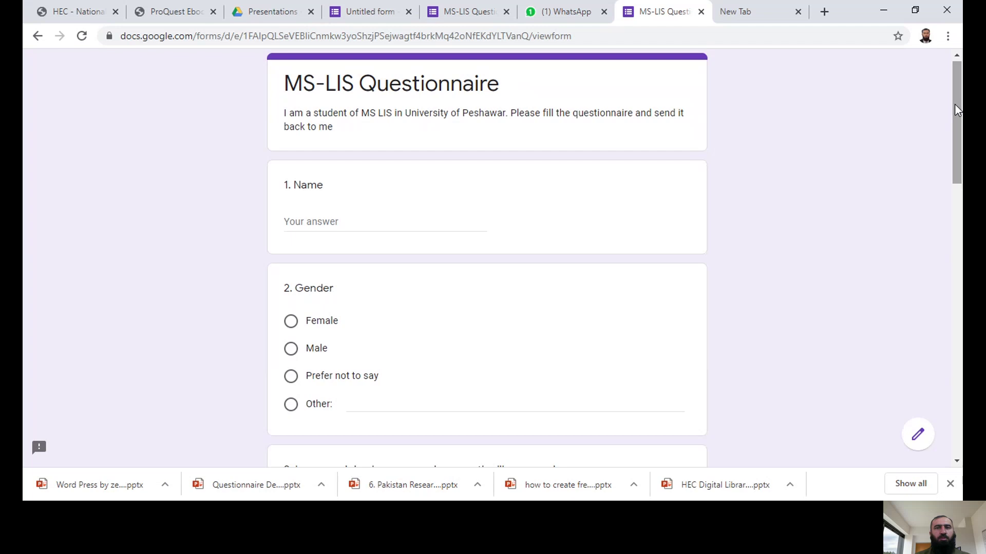
click(824, 12)
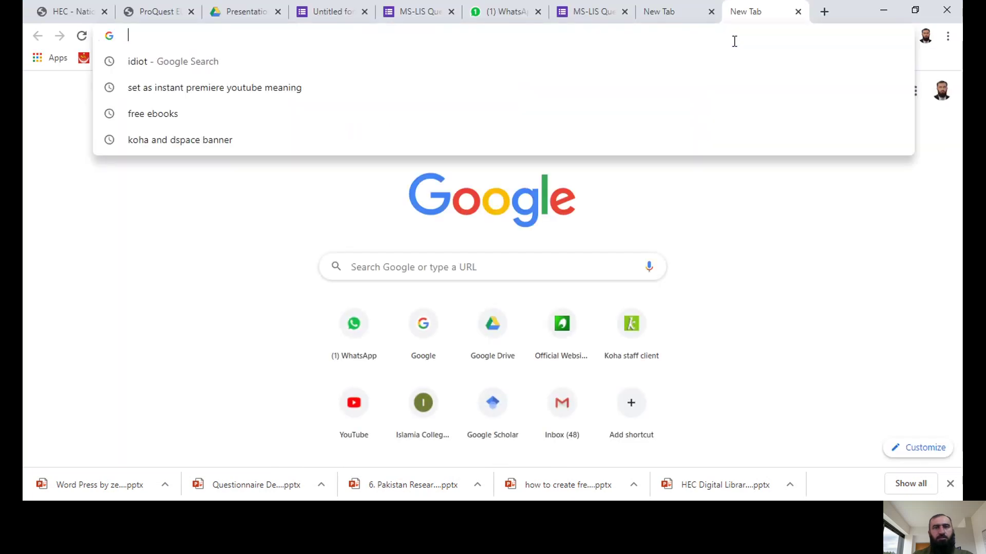
Step: Navigate to Gmail, then re-enter 'gmail' in the address bar after the error page
text(g)
key(Down)
key(Down)
key(Return)
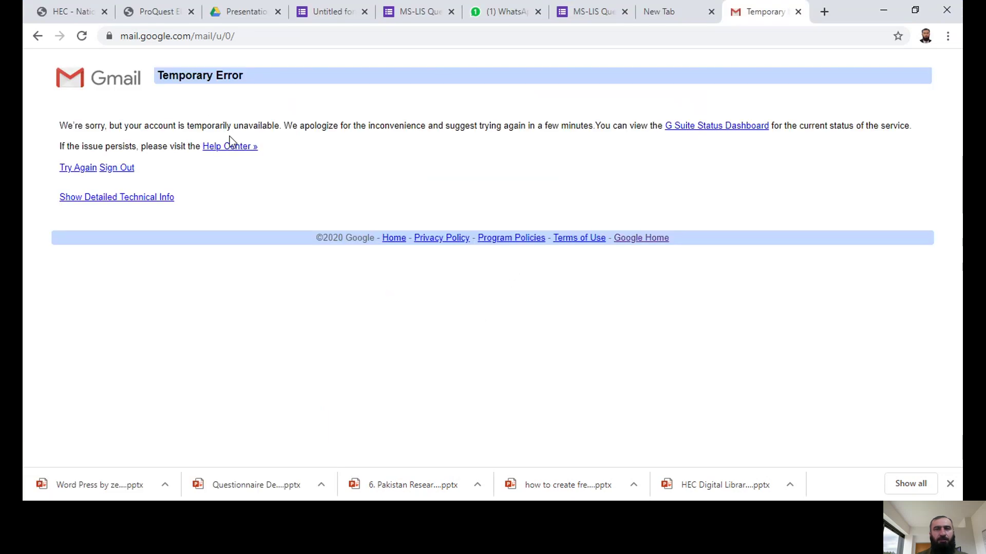
click(279, 39)
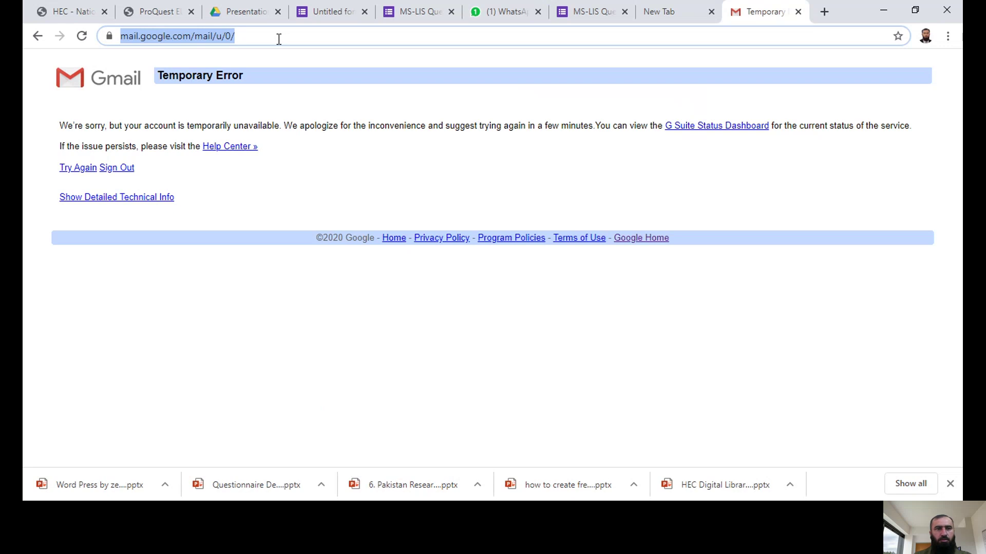
text(gmail.)
key(Return)
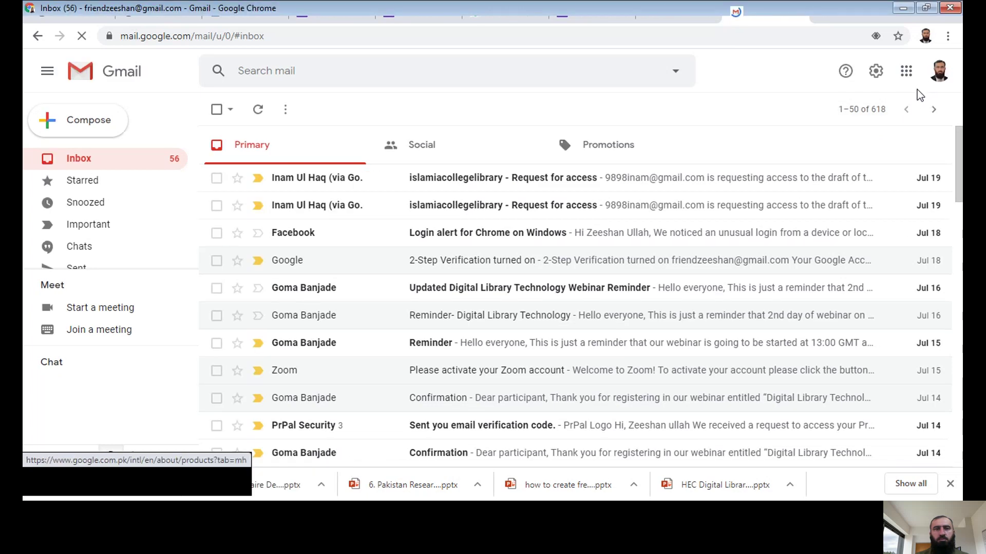
click(940, 75)
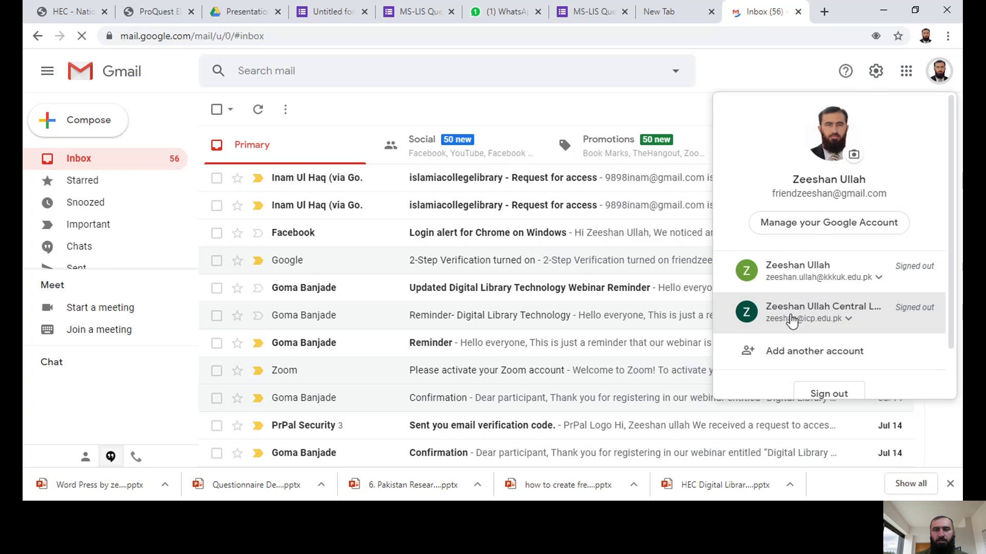
click(792, 319)
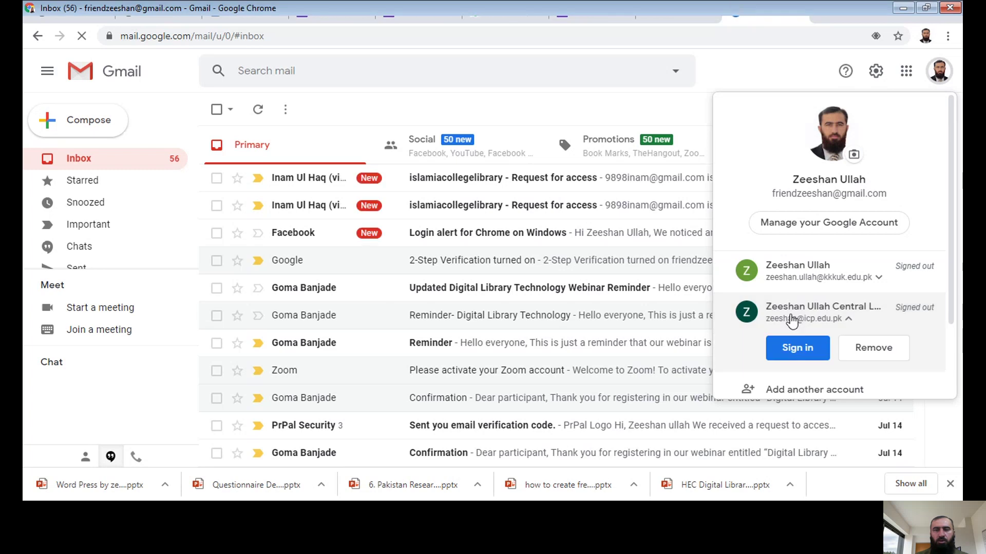
click(787, 349)
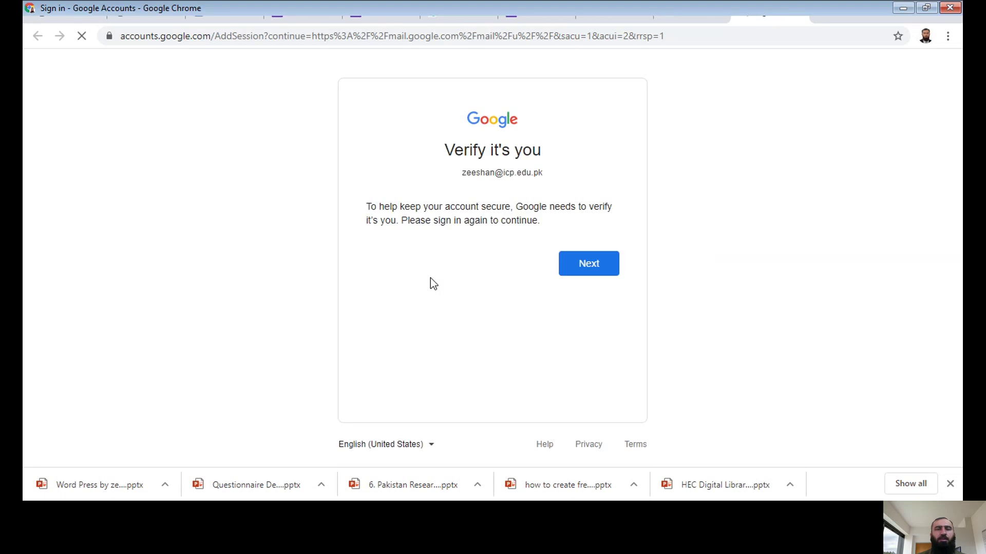
Step: Continue past 'Verify it's you' and enter the account password to sign in
click(582, 265)
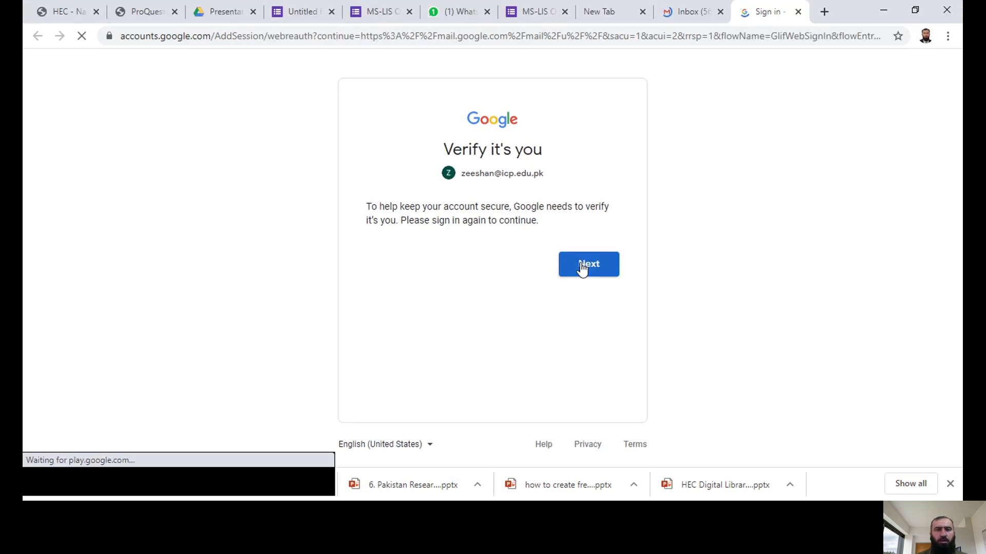
click(582, 267)
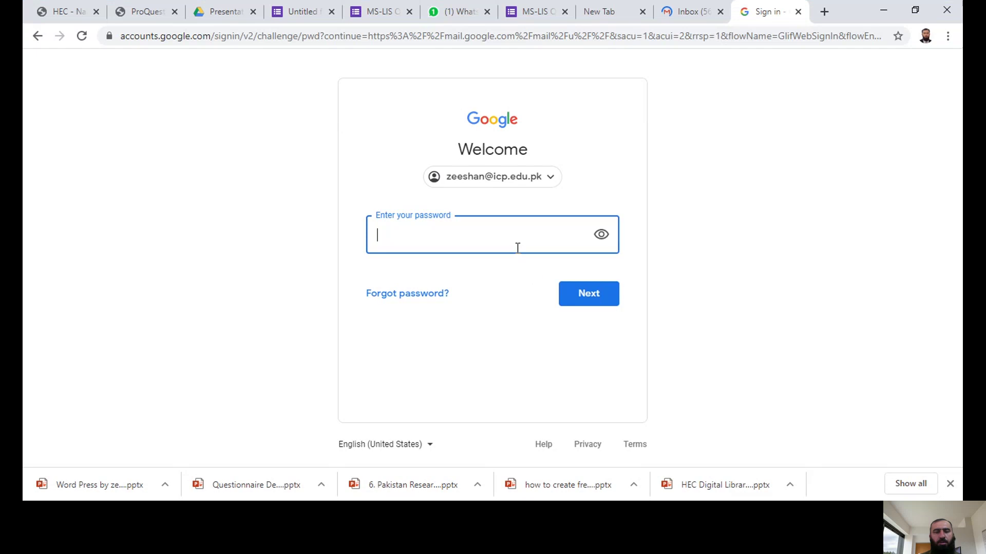
text(•••)
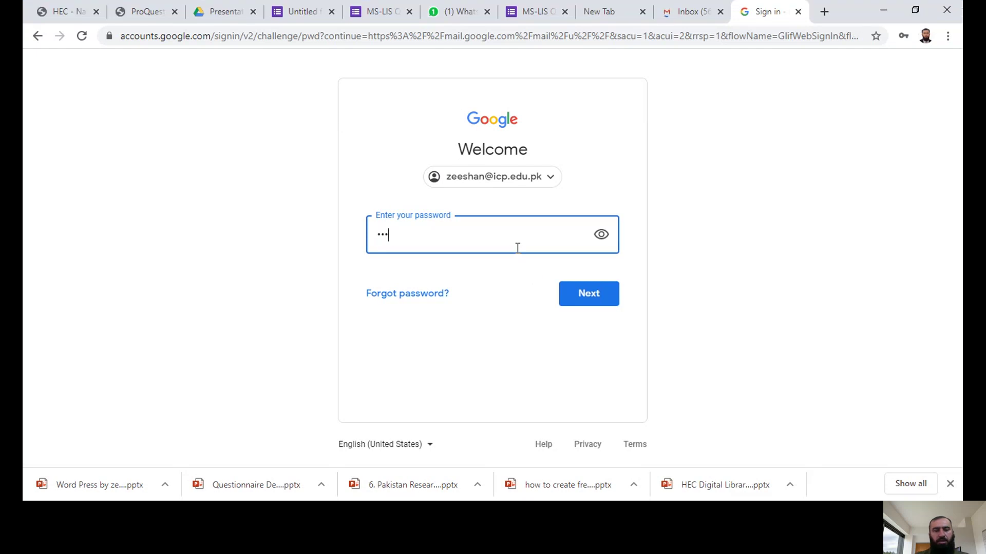
text(•••••)
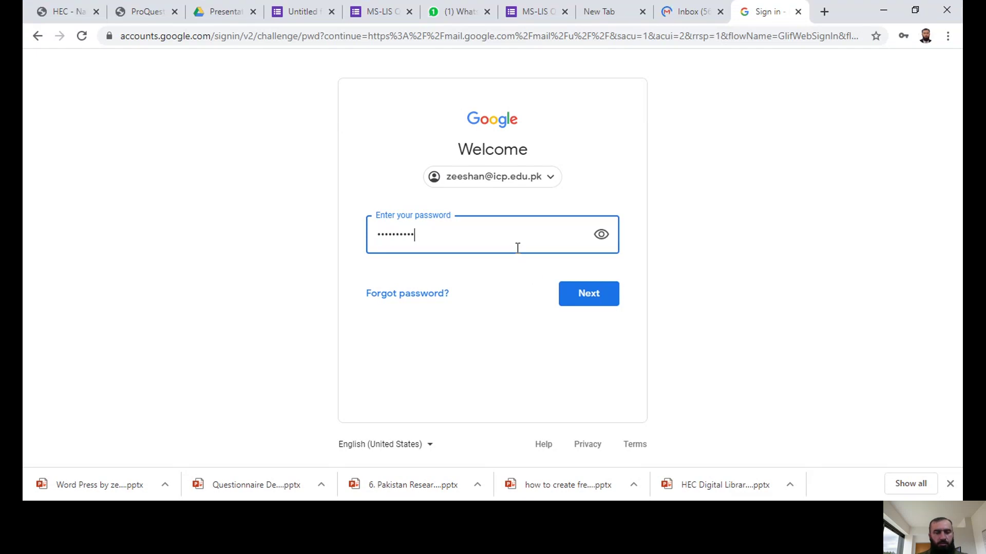
text(••••)
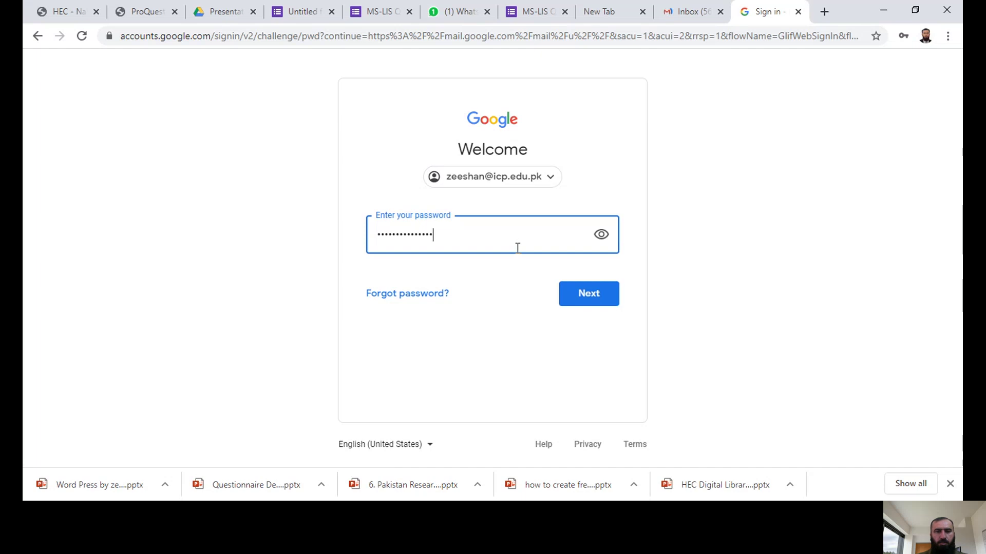
key(Return)
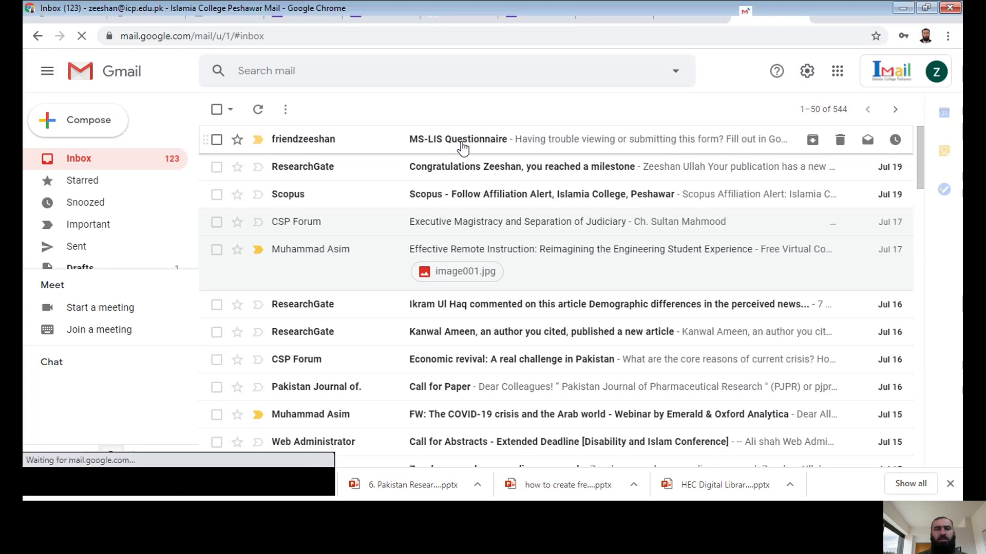
Step: Open the MS-LIS Questionnaire invitation email and scroll to its embedded form
click(462, 147)
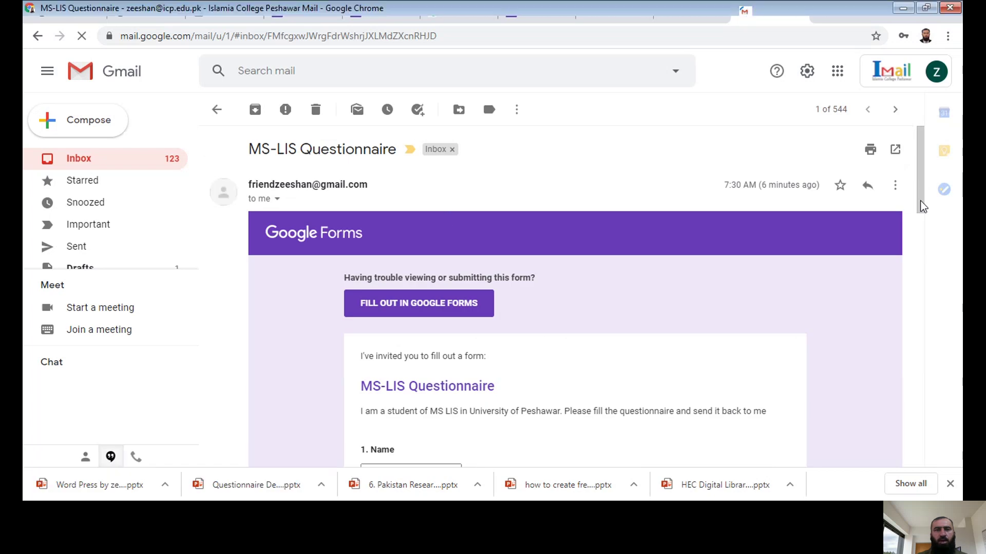
drag(919, 198, 919, 234)
drag(921, 238, 920, 236)
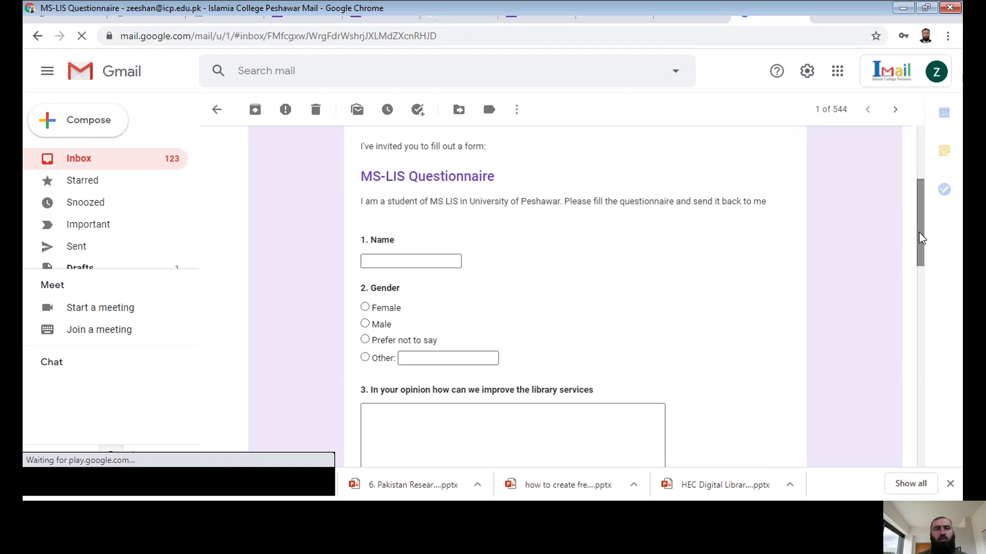
Step: Enter the respondent's name in the embedded form's Name question
click(396, 263)
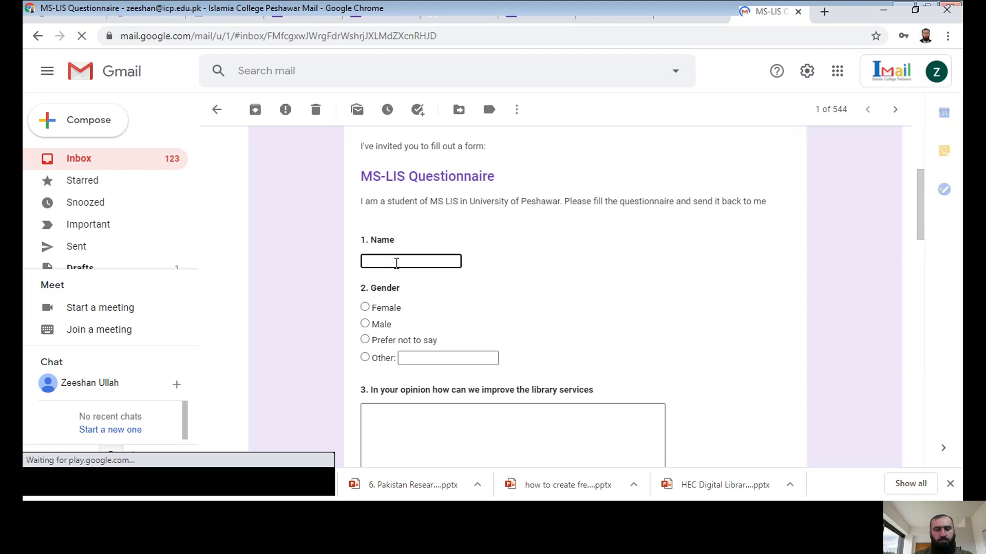
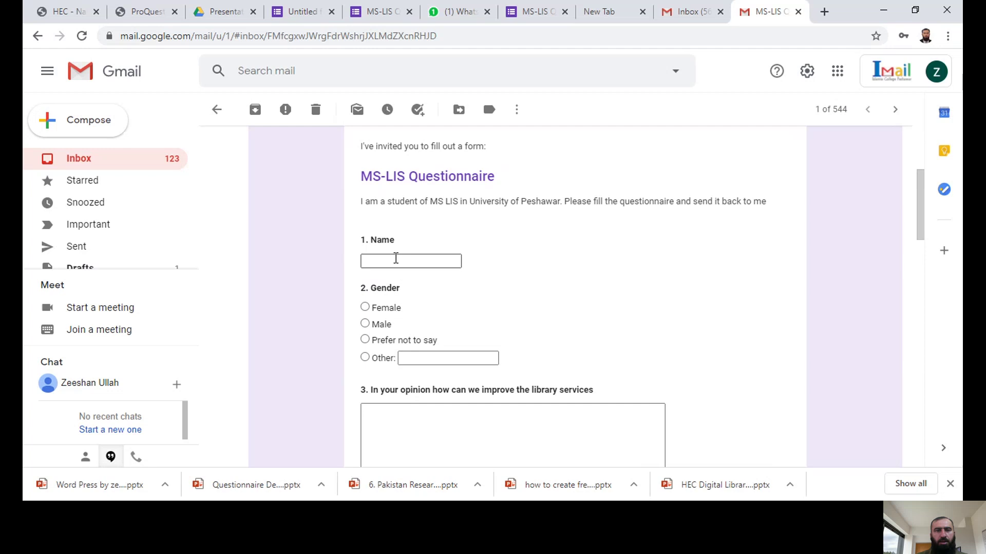
click(395, 259)
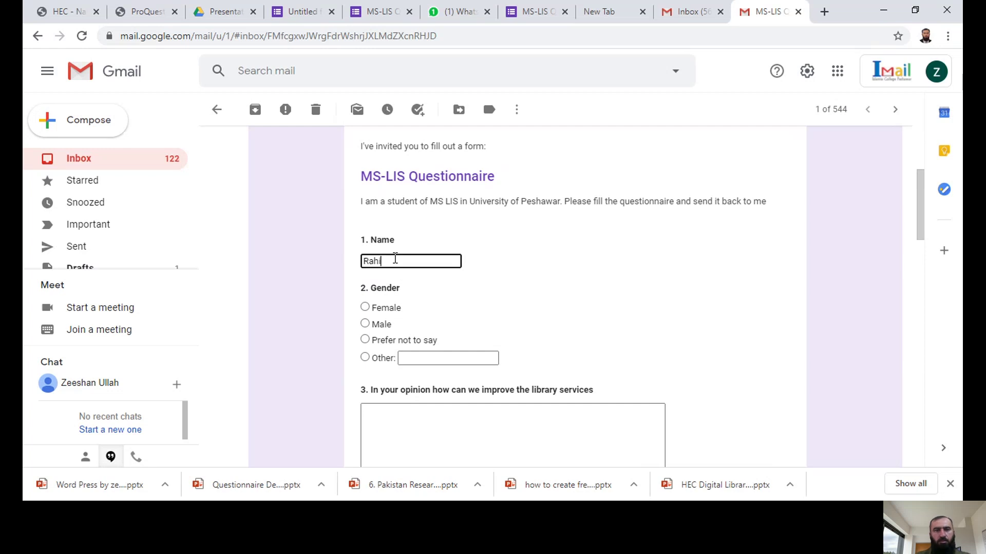
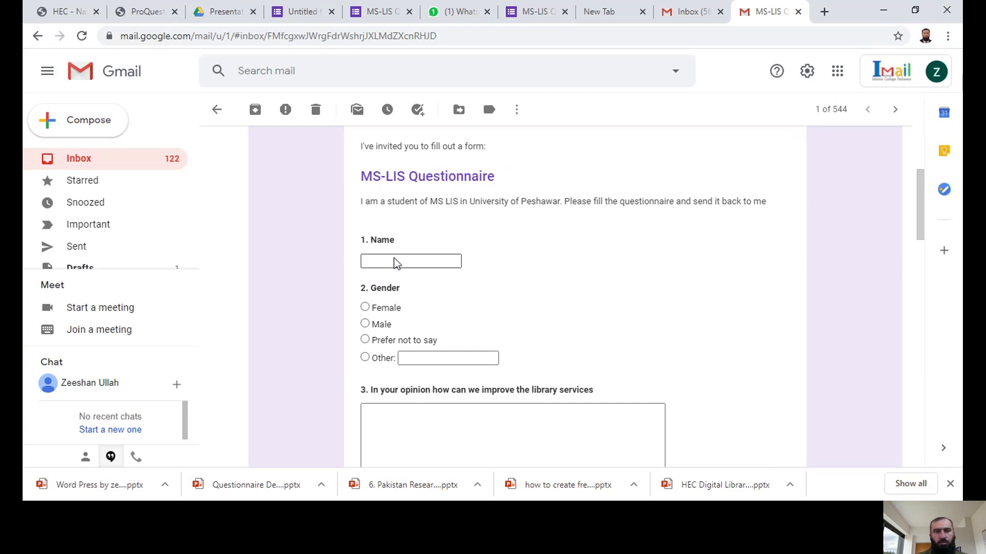
drag(919, 203, 947, 180)
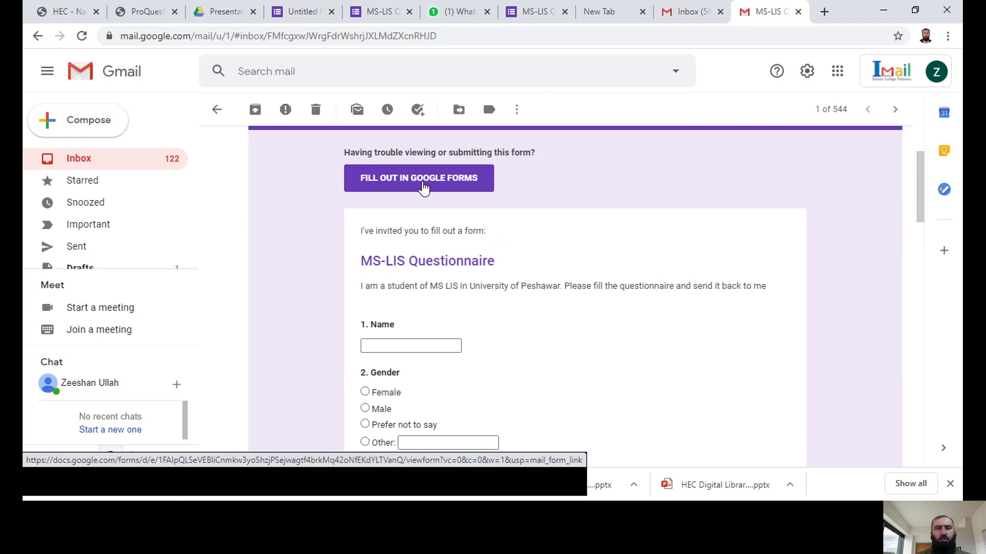
Step: Open the questionnaire in Google Forms, enter the respondent's name and choose Male
click(422, 186)
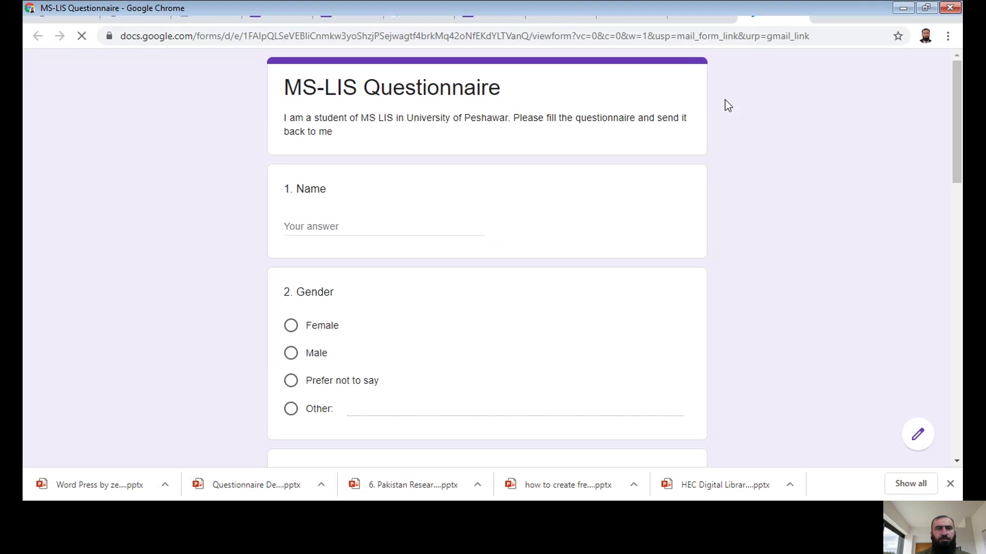
click(311, 226)
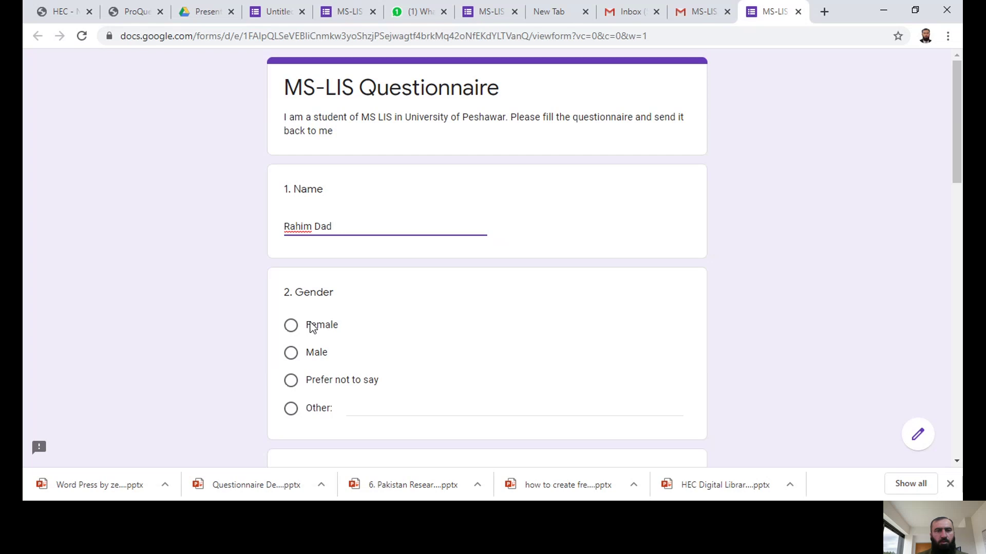
click(290, 353)
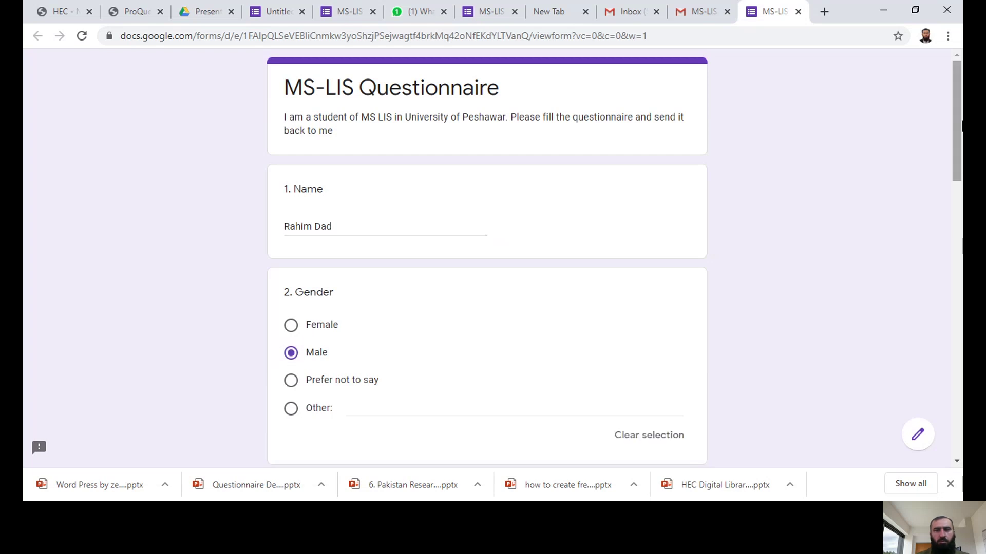
scroll(958, 247, down, 7)
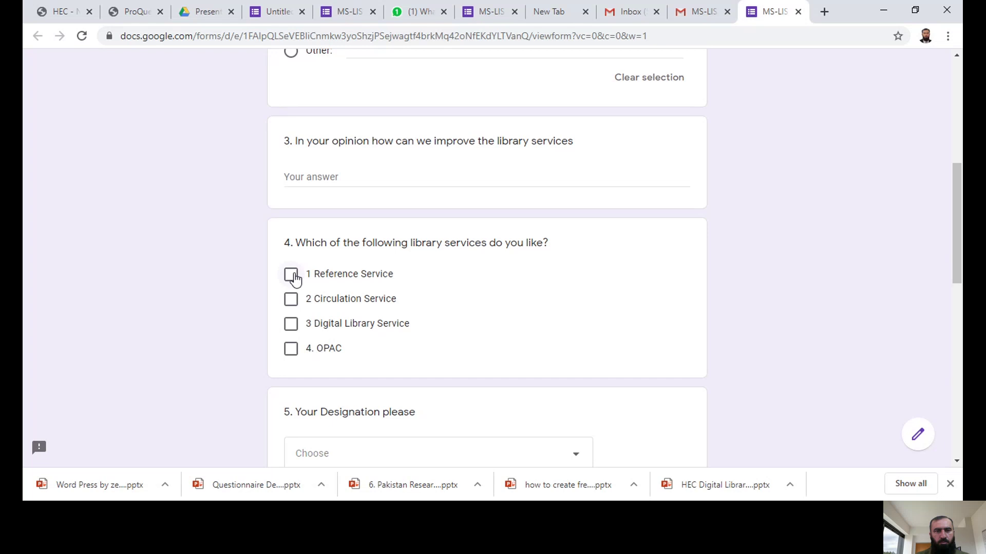
Step: Tick Reference Service, Circulation Service and OPAC as liked library services
click(292, 276)
click(291, 302)
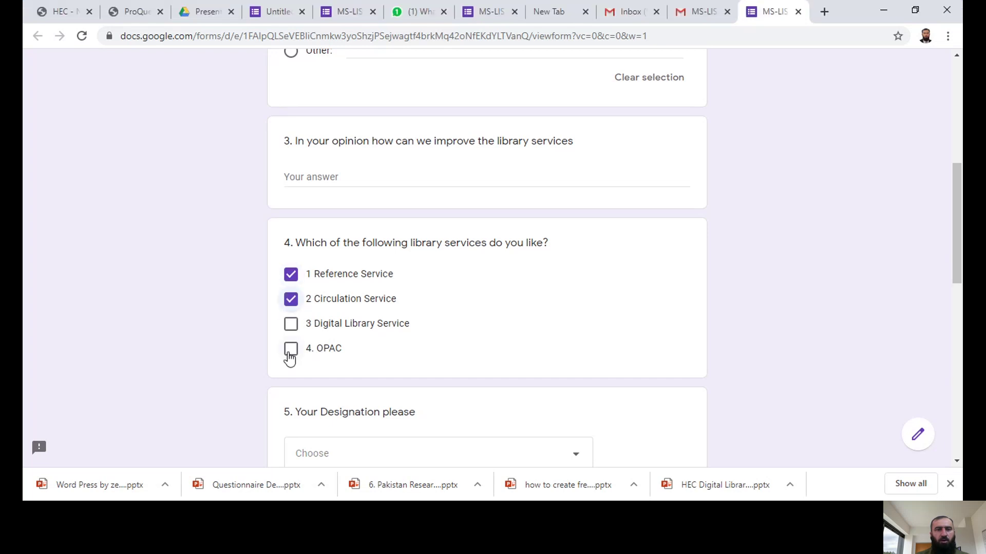
click(289, 351)
drag(957, 251, 961, 306)
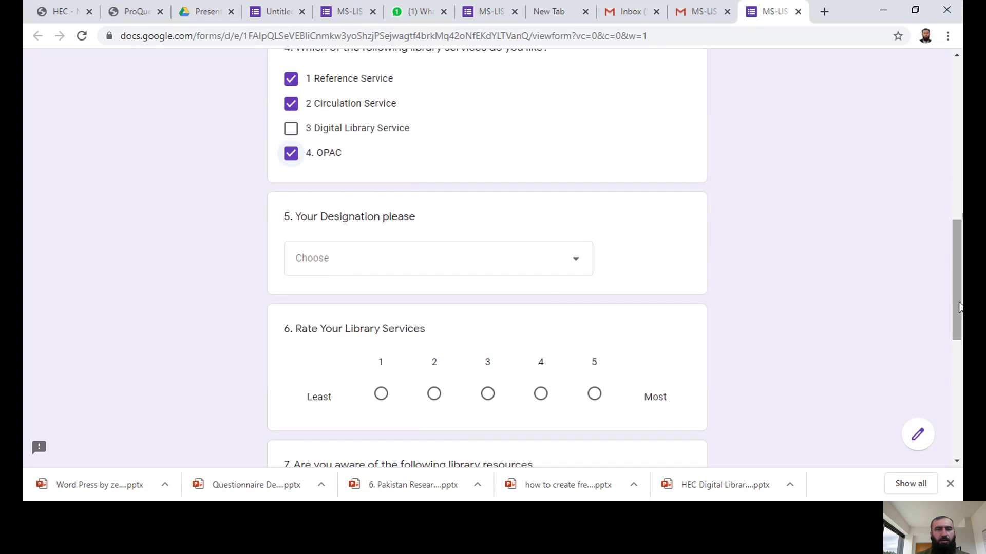
Step: Choose Chief Librarian as the designation and rate library services 4 of 5
click(576, 274)
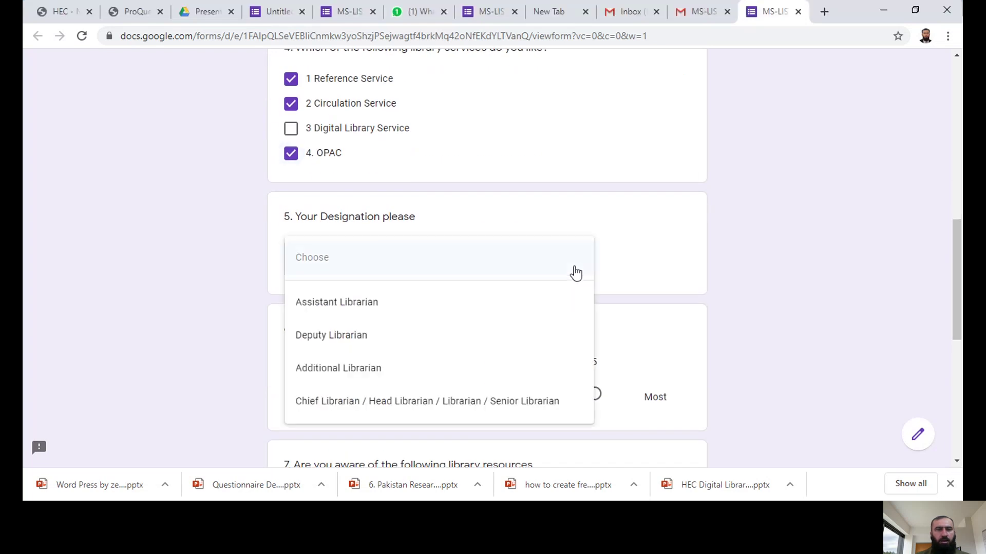
click(383, 403)
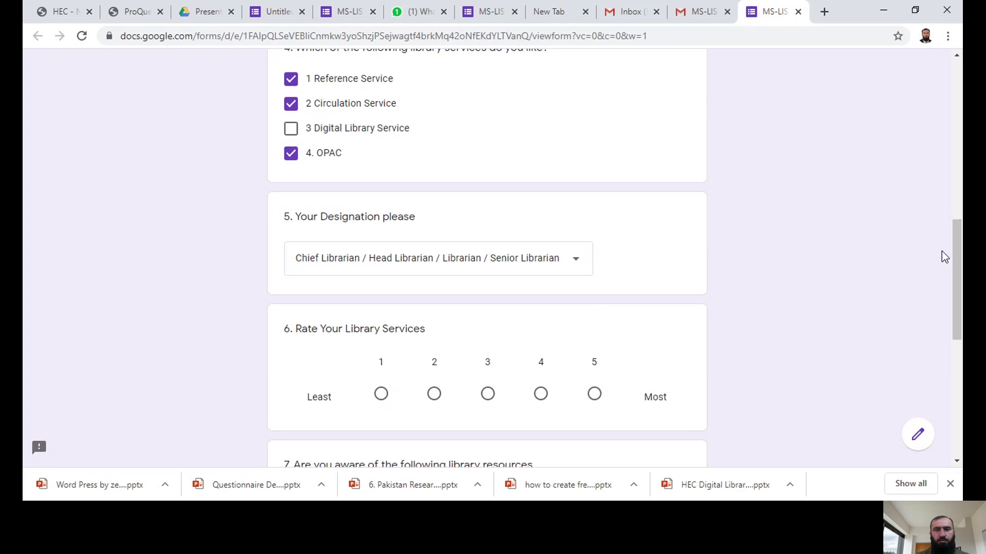
drag(956, 254, 956, 287)
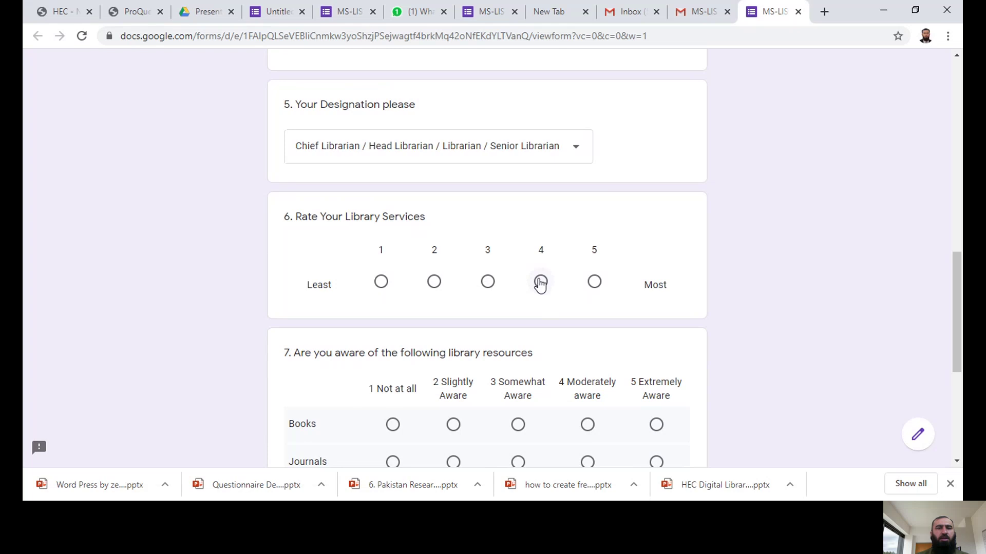
click(541, 283)
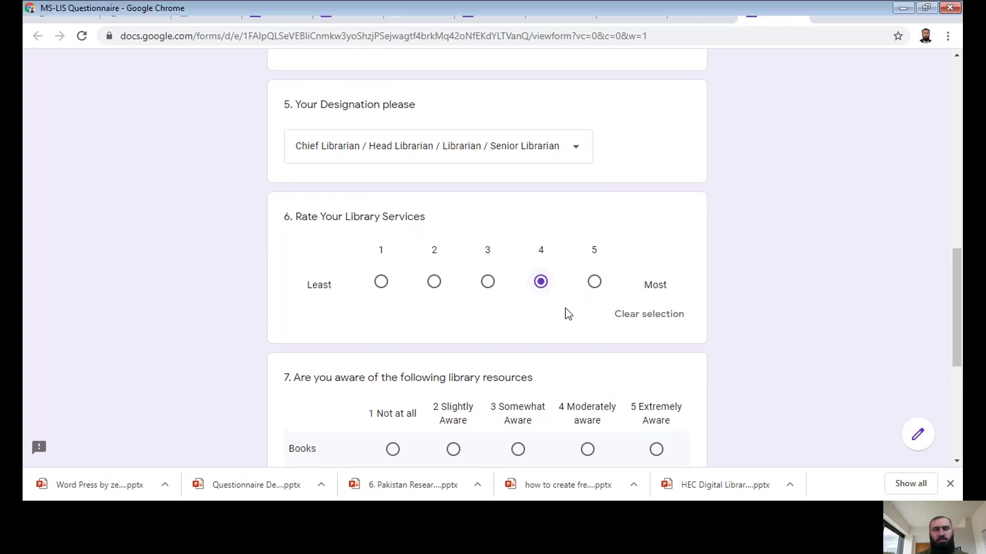
drag(958, 303, 958, 321)
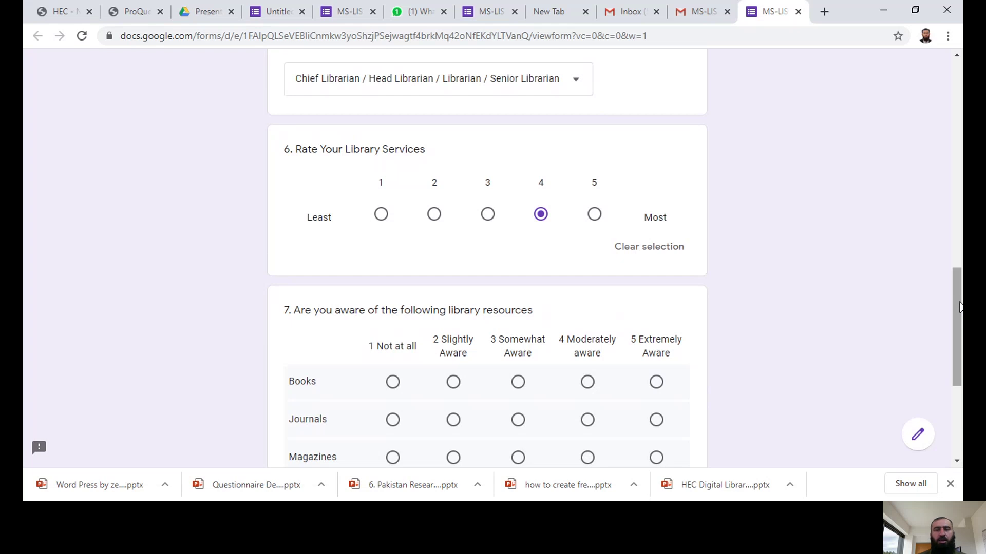
Step: Rate awareness Books 4, Journals 5, Magazines 4, Newspapers 5, Thesis 3, then submit
drag(959, 307, 962, 348)
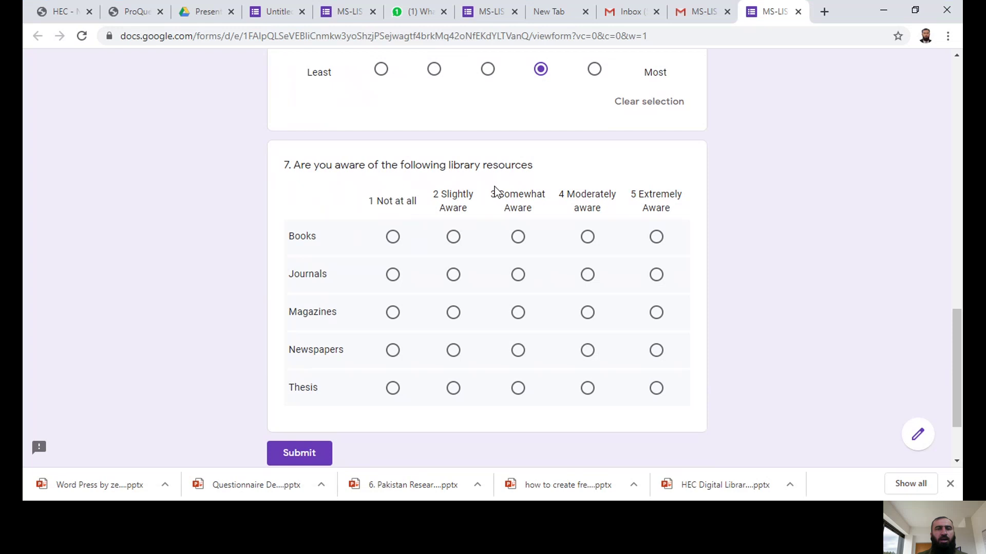
click(587, 238)
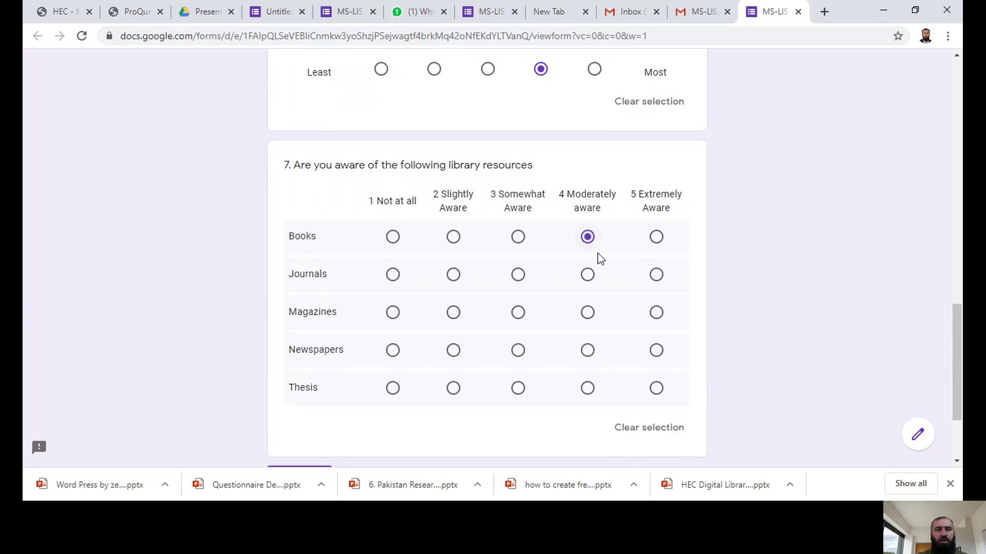
click(656, 276)
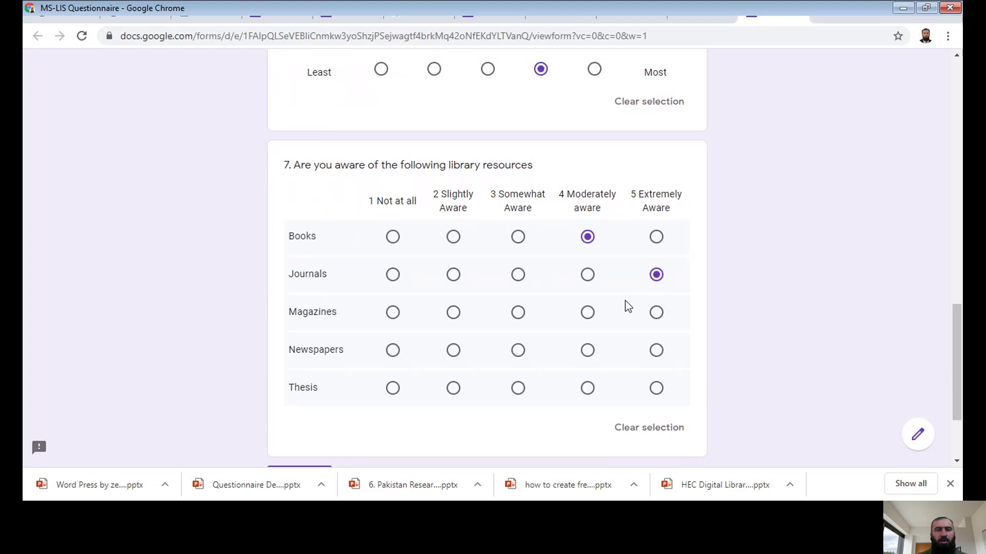
click(588, 313)
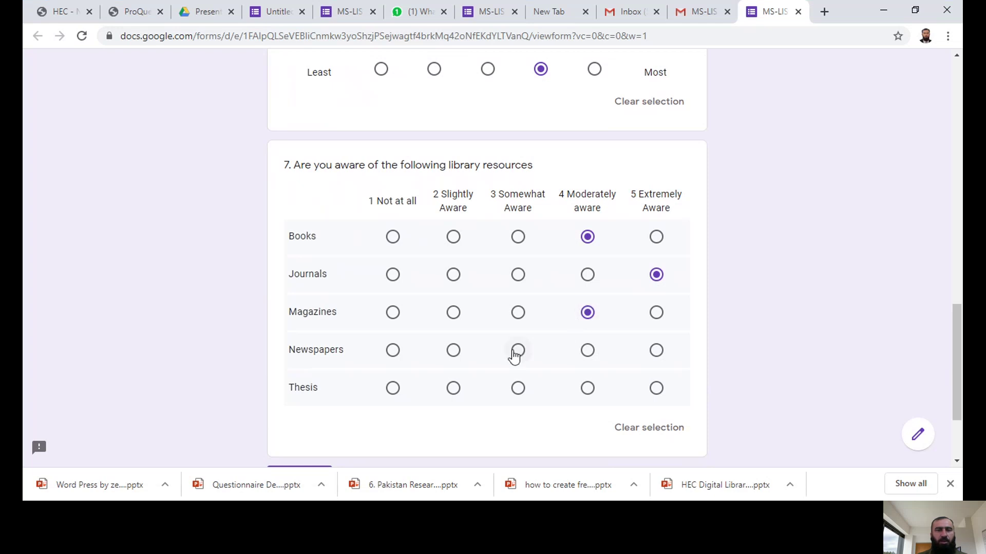
click(654, 354)
click(519, 390)
scroll(962, 316, down, 2)
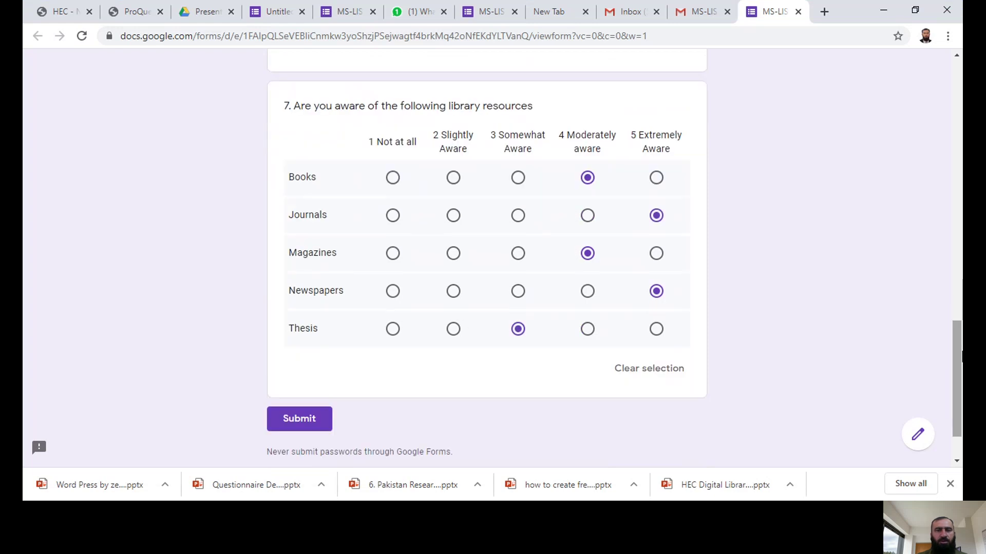
click(300, 419)
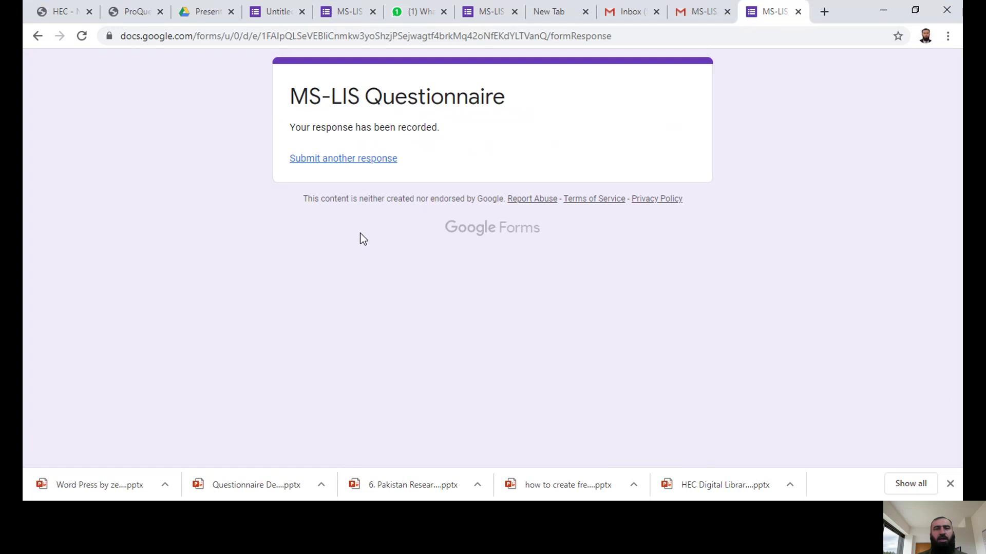
Step: Start another response, enter the respondent's name and mark gender as Female
click(352, 159)
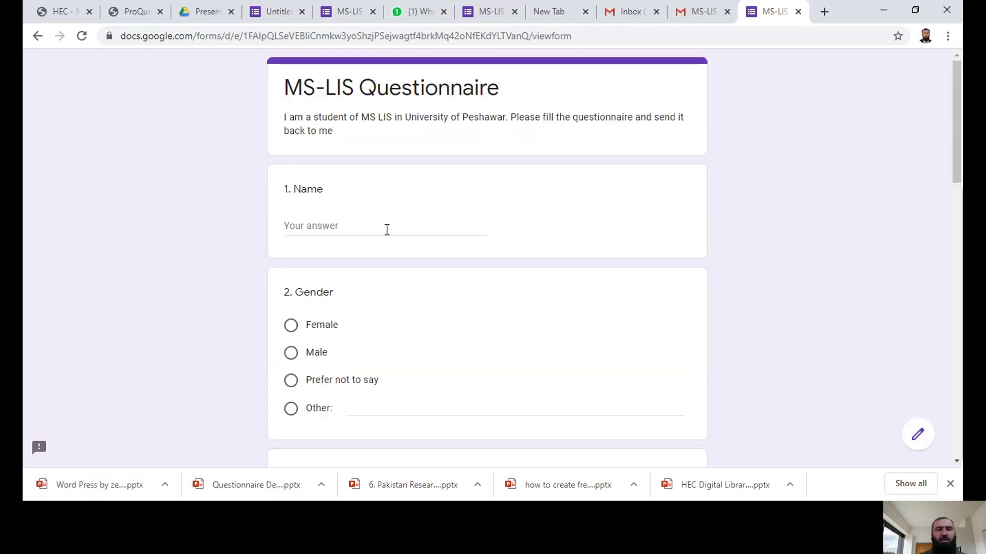
click(387, 229)
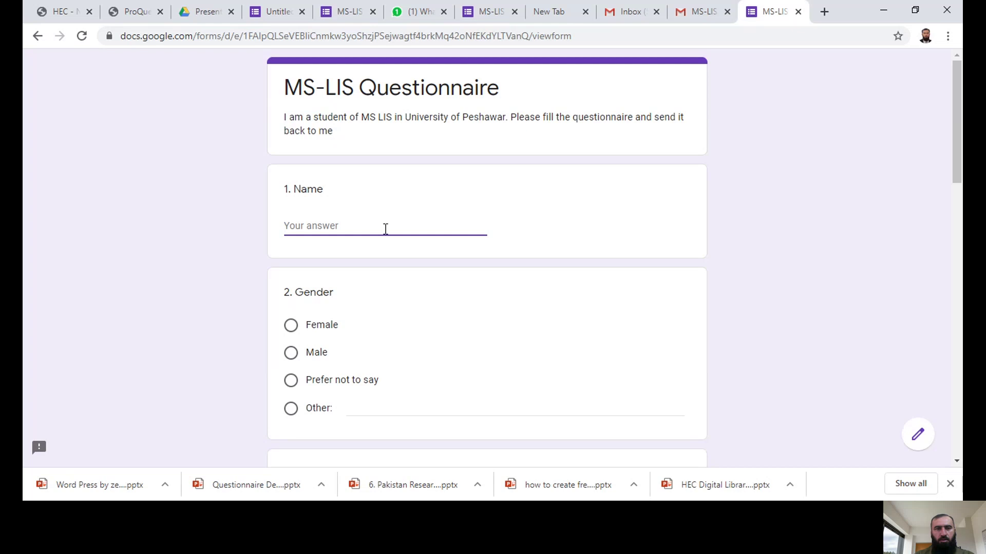
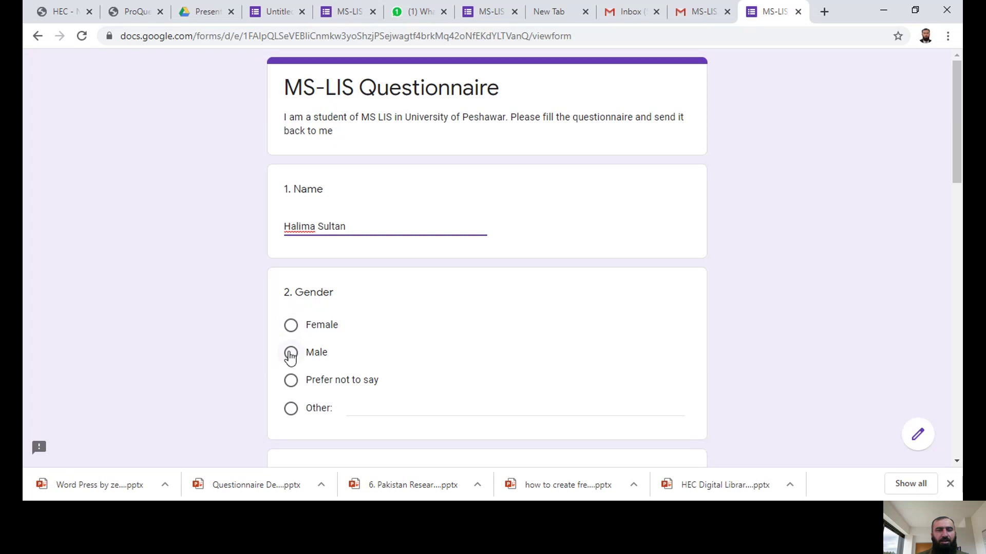
click(290, 325)
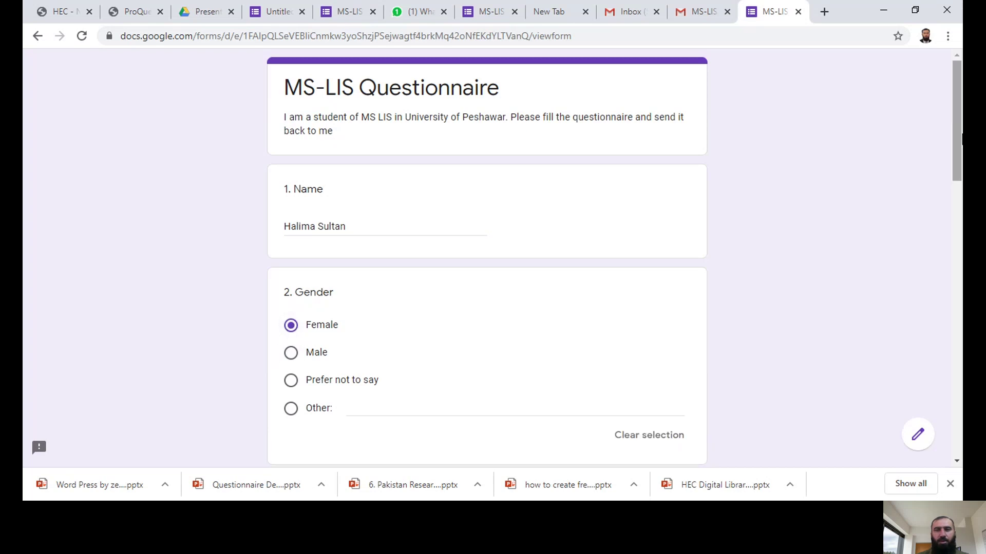
drag(961, 153, 961, 222)
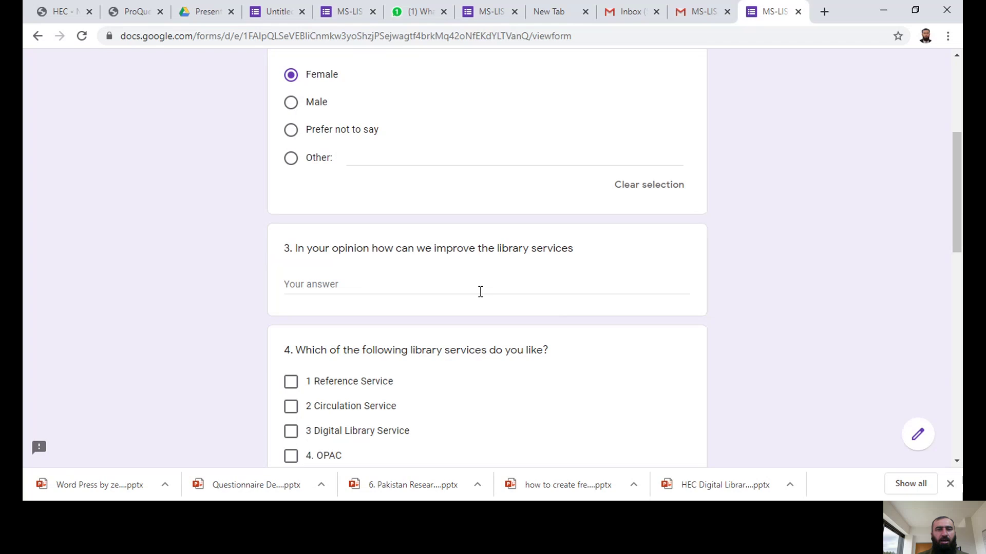
Step: Answer the improvement question suggesting library education classes to improve services
click(382, 286)
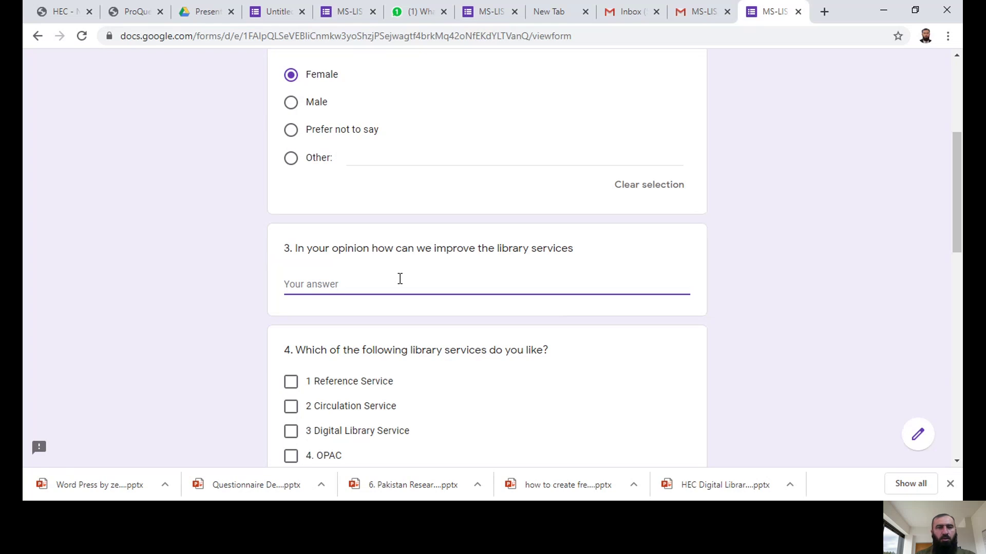
text(B)
key(BackSpace)
text(If we)
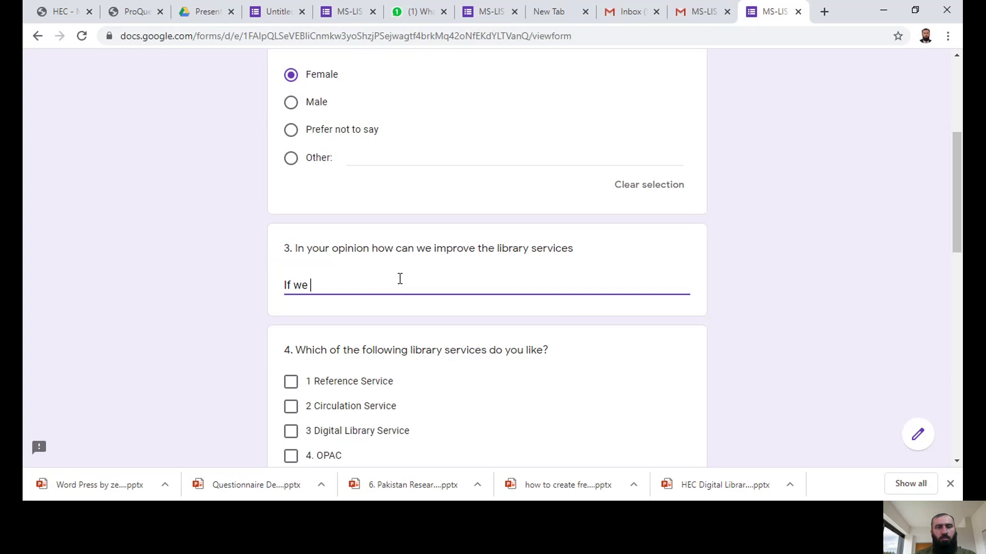
text( ma)
text(art)
text( library edu)
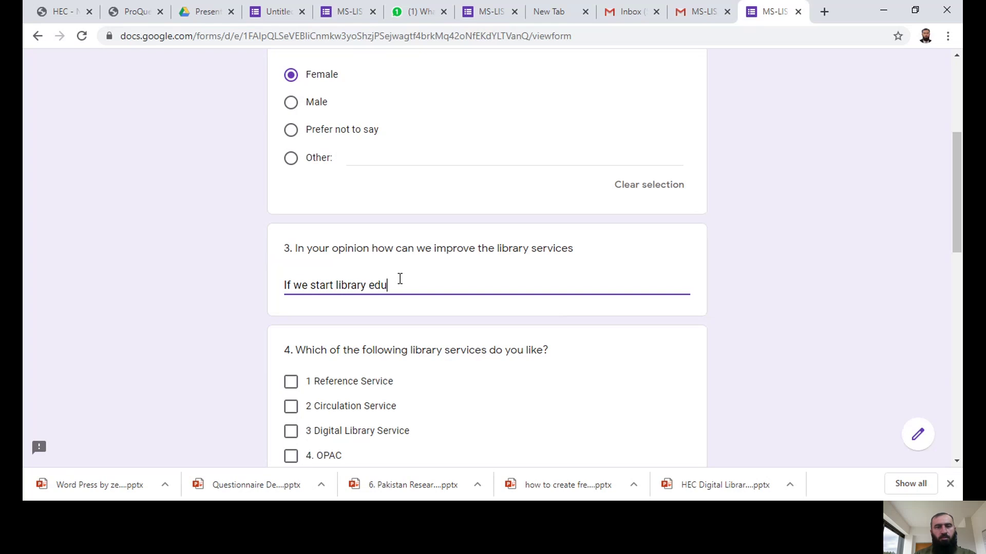
text(cation clas)
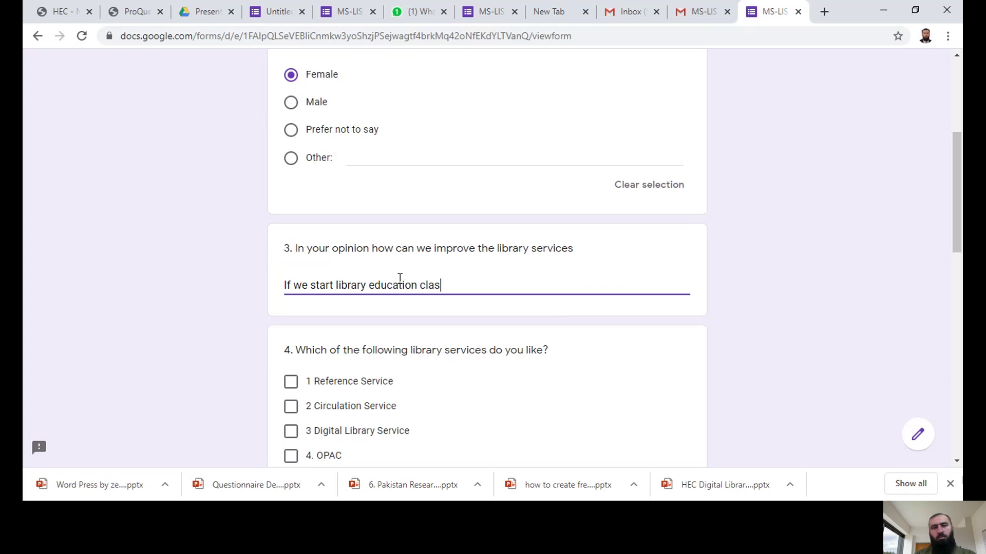
text(ses then i)
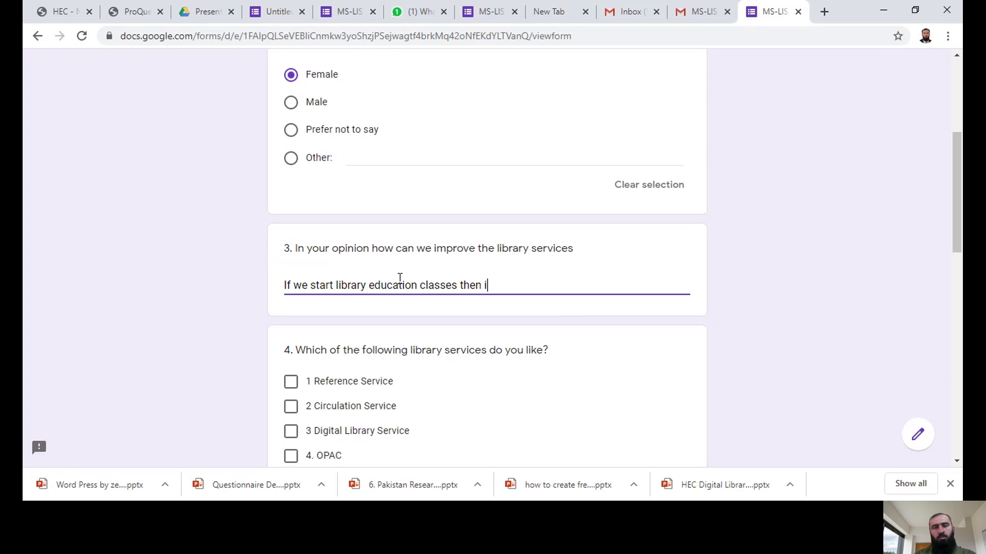
key(BackSpace)
text(our services can)
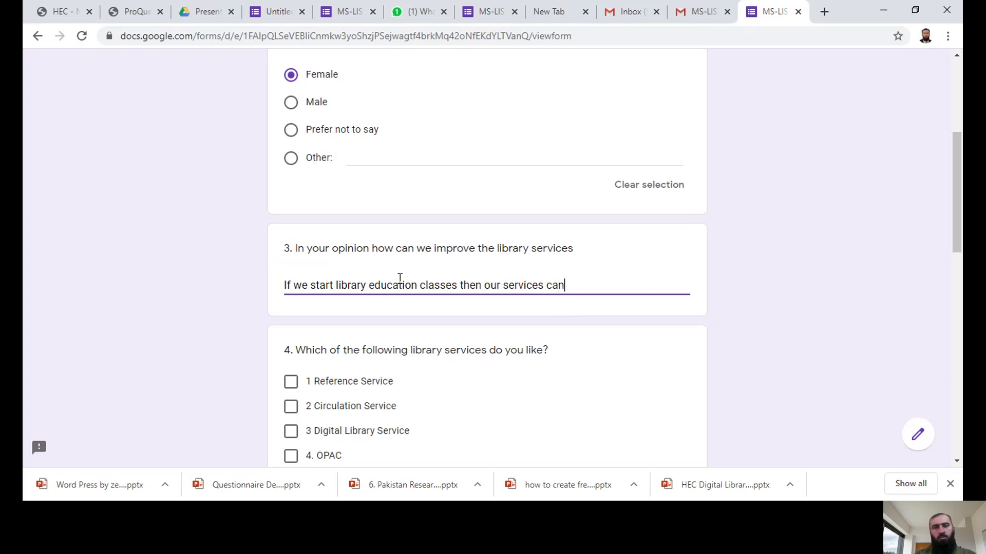
text( be improved)
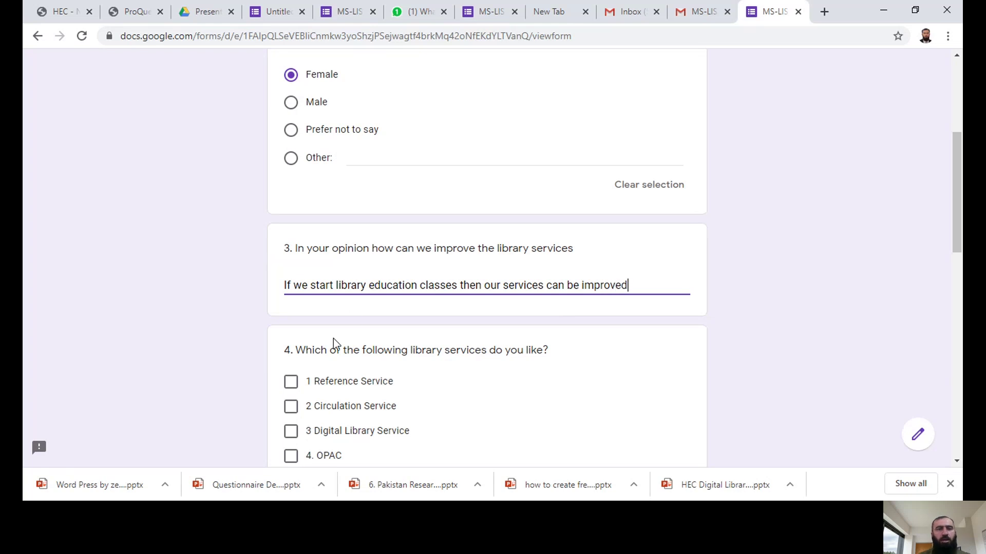
Step: Tick Reference Service and OPAC as liked library services
scroll(958, 218, down, 1)
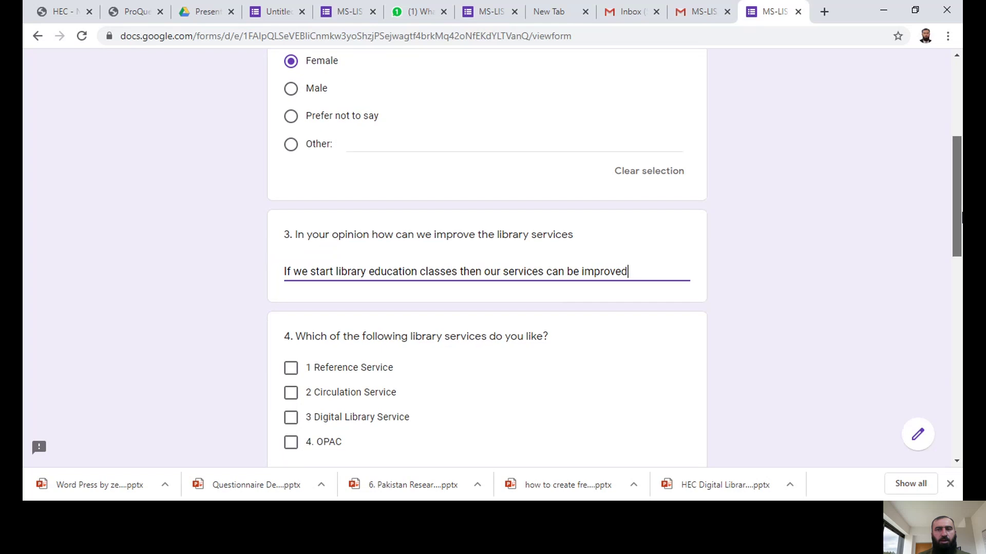
scroll(958, 218, down, 3)
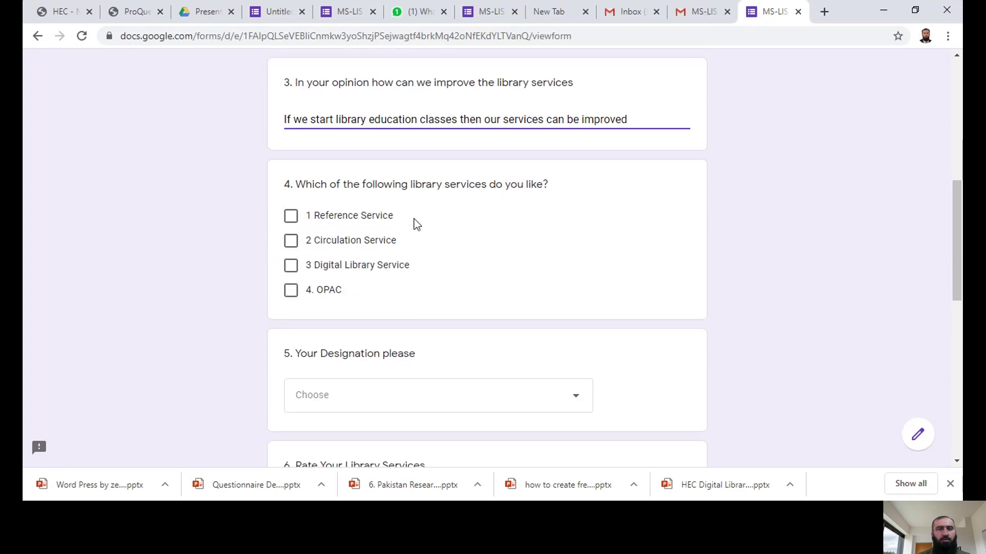
click(291, 219)
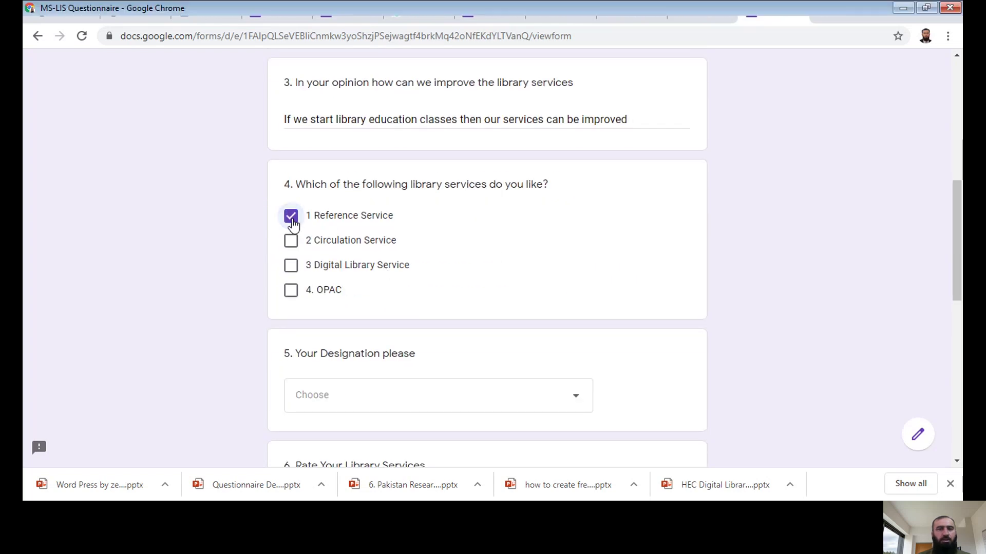
click(290, 291)
scroll(958, 360, down, 2)
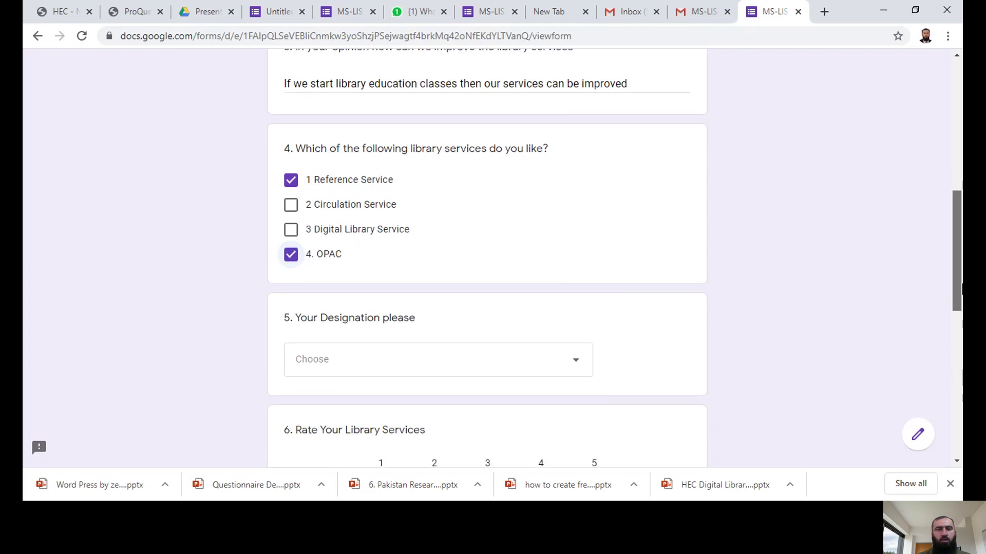
scroll(958, 318, down, 1)
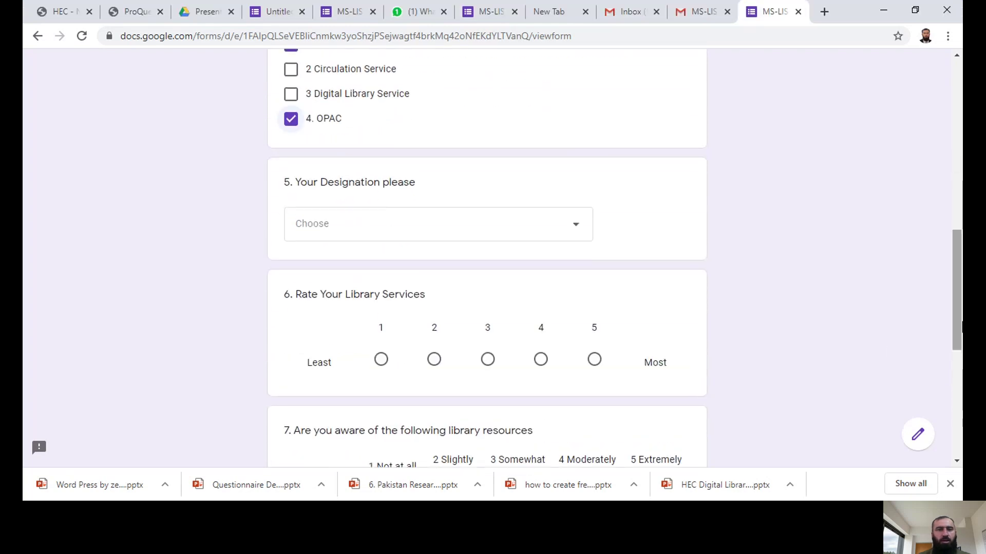
Step: Choose Deputy Librarian as the designation and rate library services 5
click(366, 234)
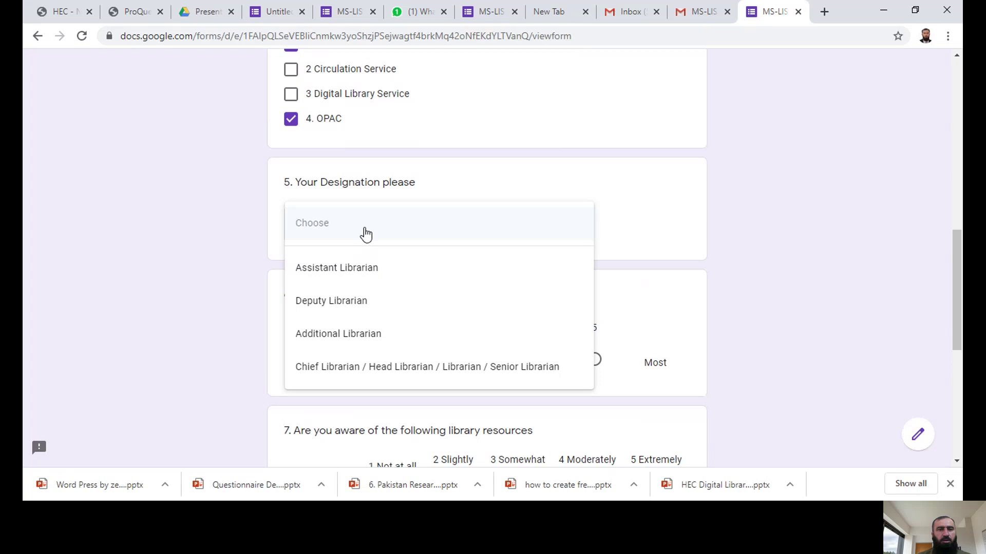
click(339, 311)
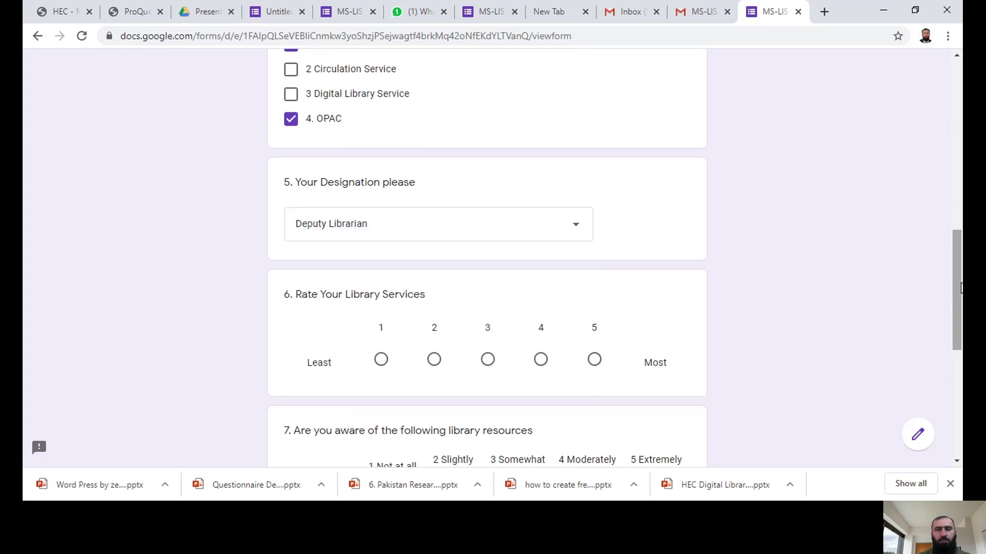
scroll(954, 298, down, 1)
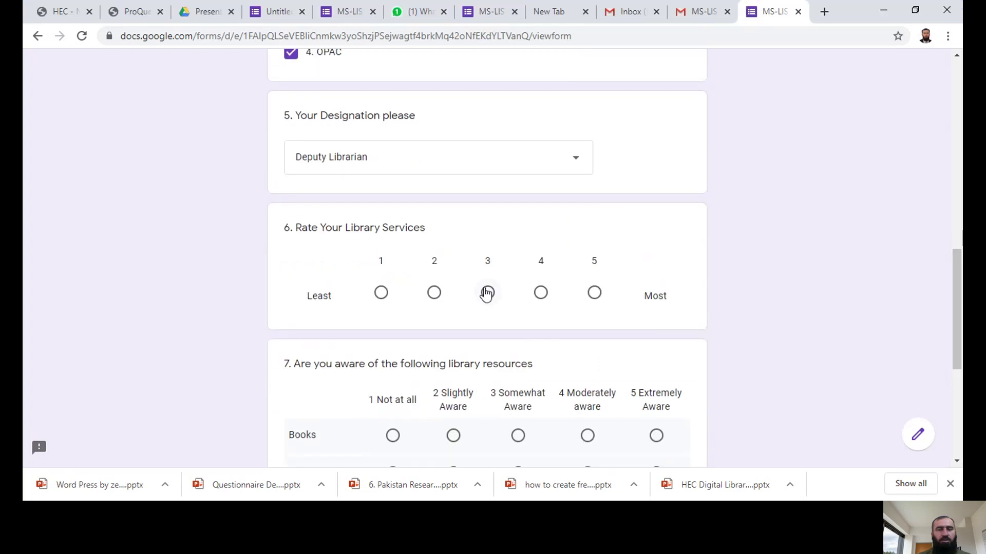
click(596, 295)
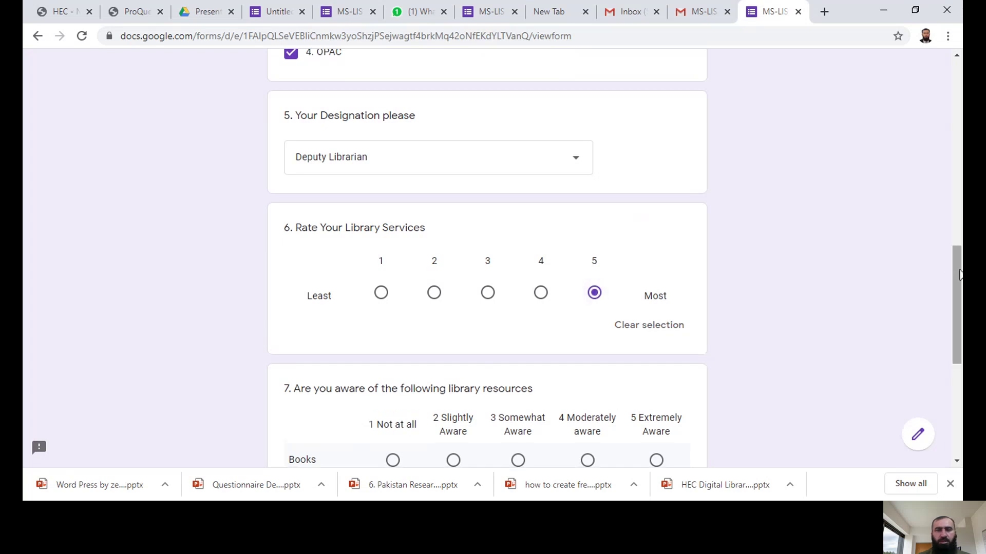
Step: Rate awareness Books 3, Journals 4, Magazines 5, Thesis 1, and submit the response
scroll(960, 274, down, 3)
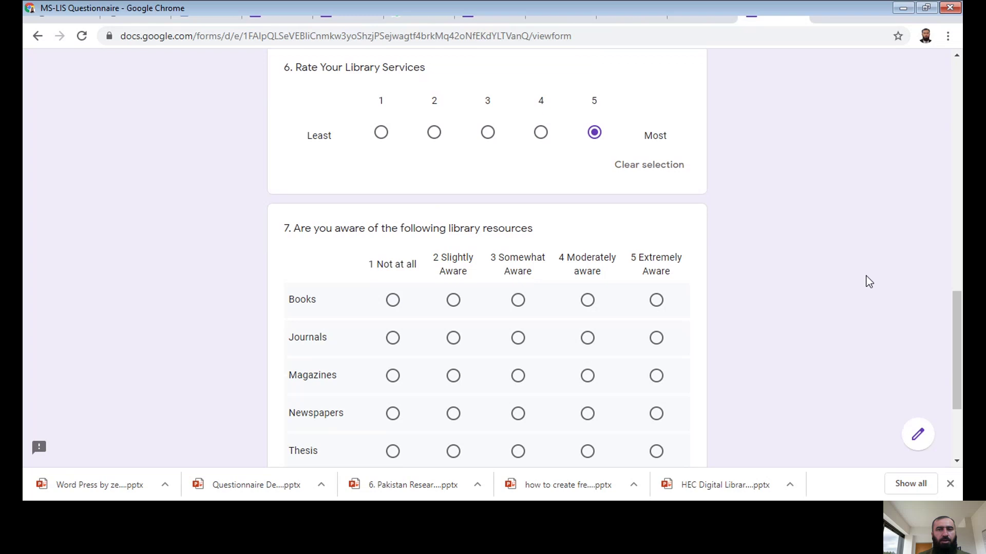
scroll(957, 308, down, 1)
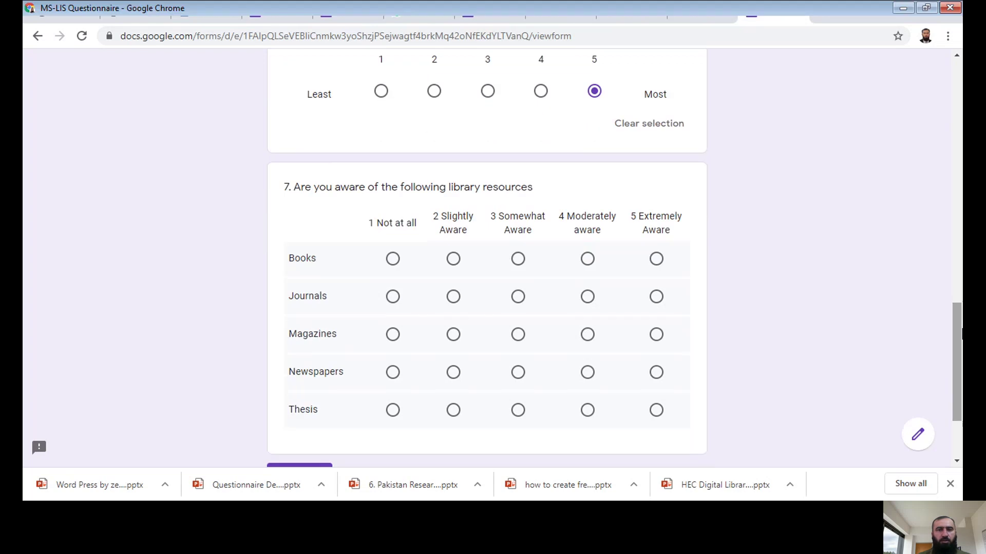
click(518, 260)
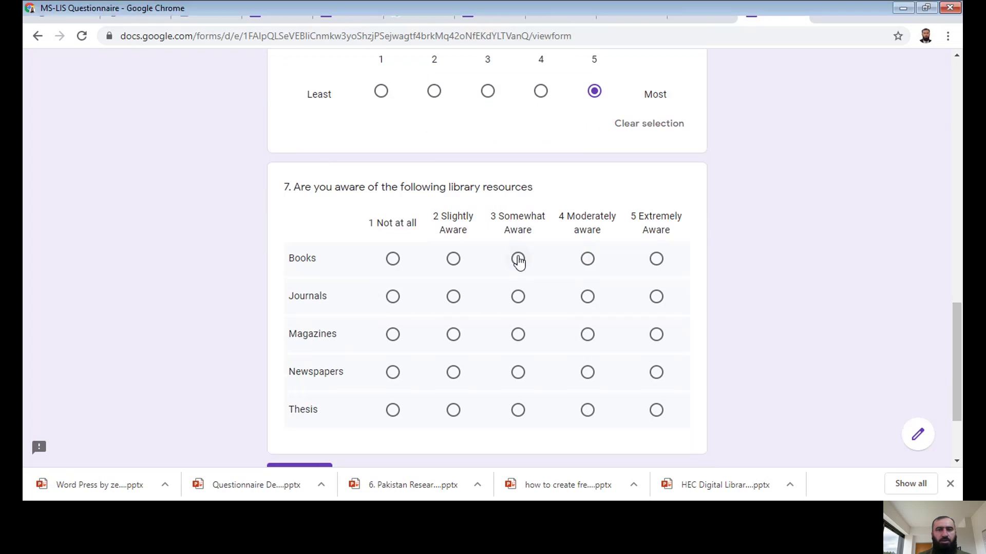
click(589, 301)
click(655, 340)
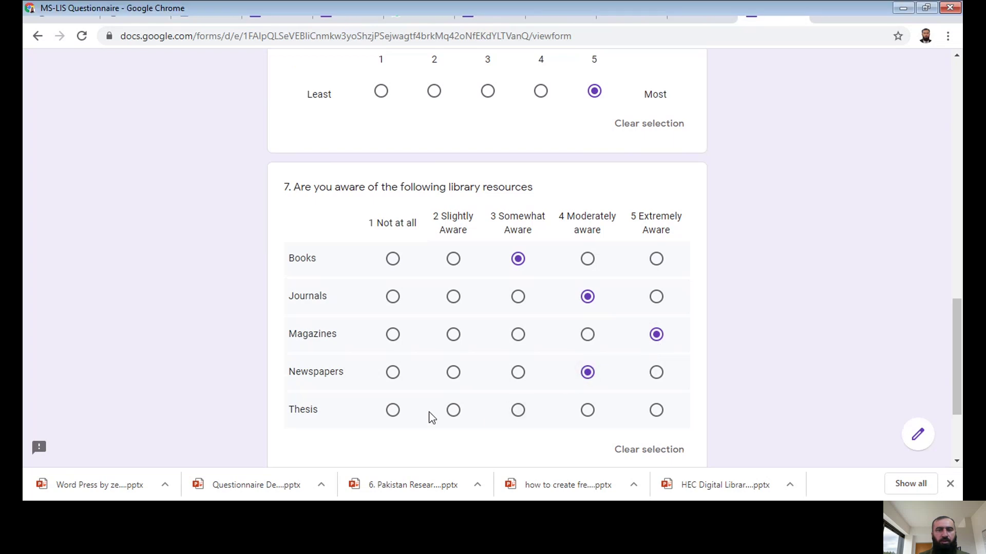
click(393, 411)
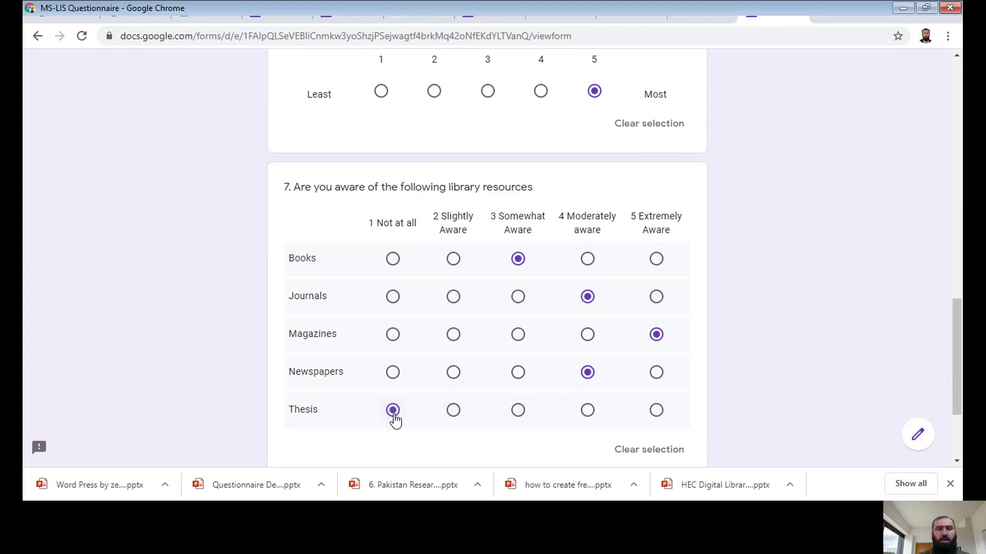
drag(958, 339, 961, 390)
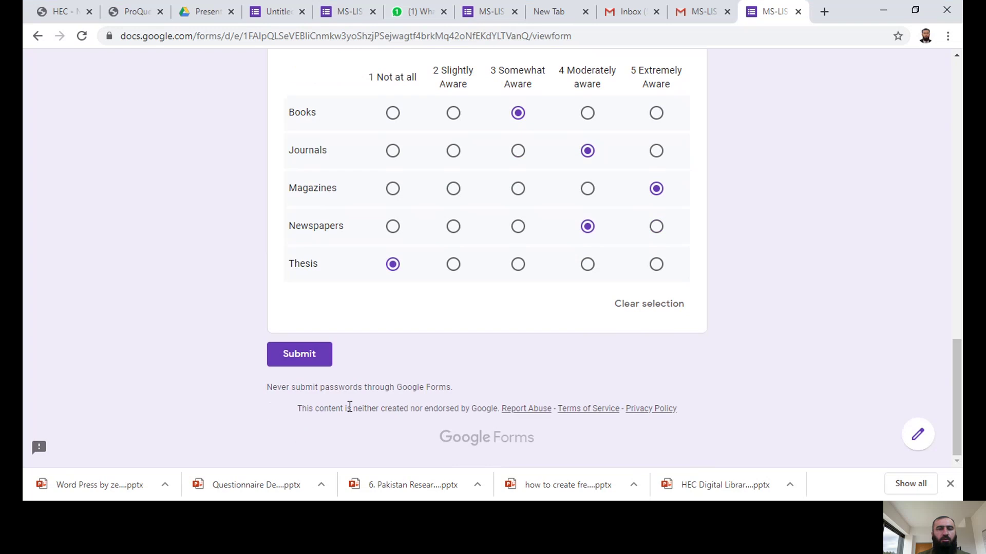
click(289, 354)
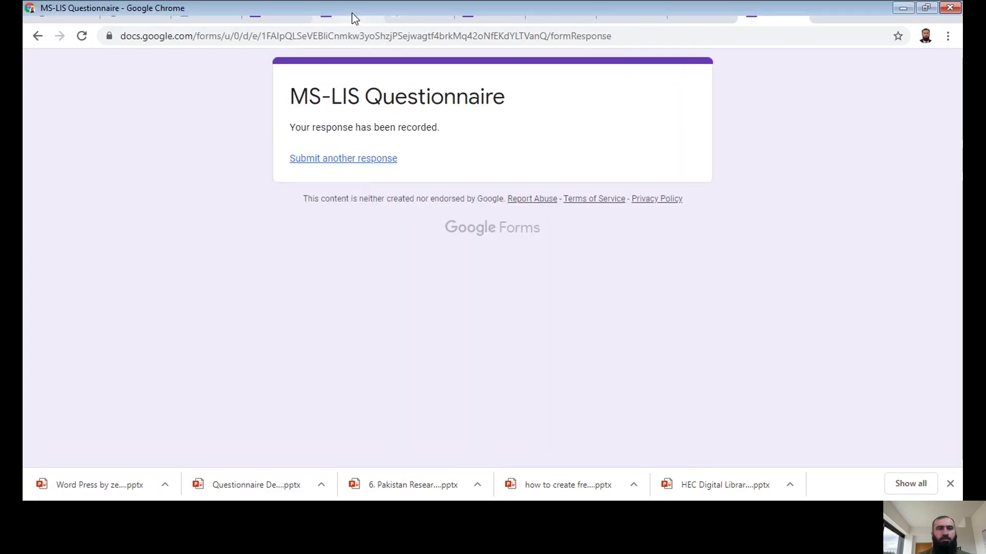
click(353, 14)
Step: Switch to the Untitled form editor and show its Responses summary
click(290, 15)
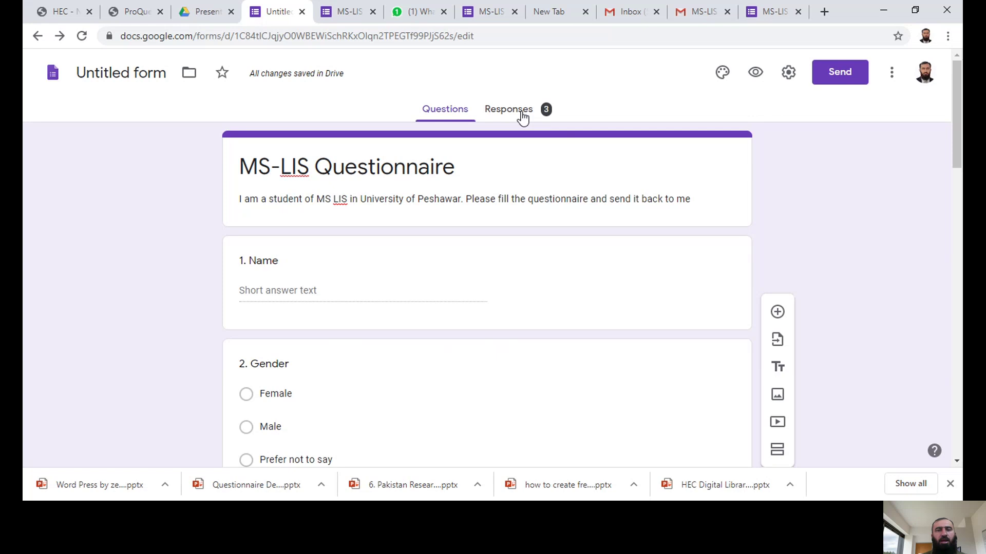
click(522, 115)
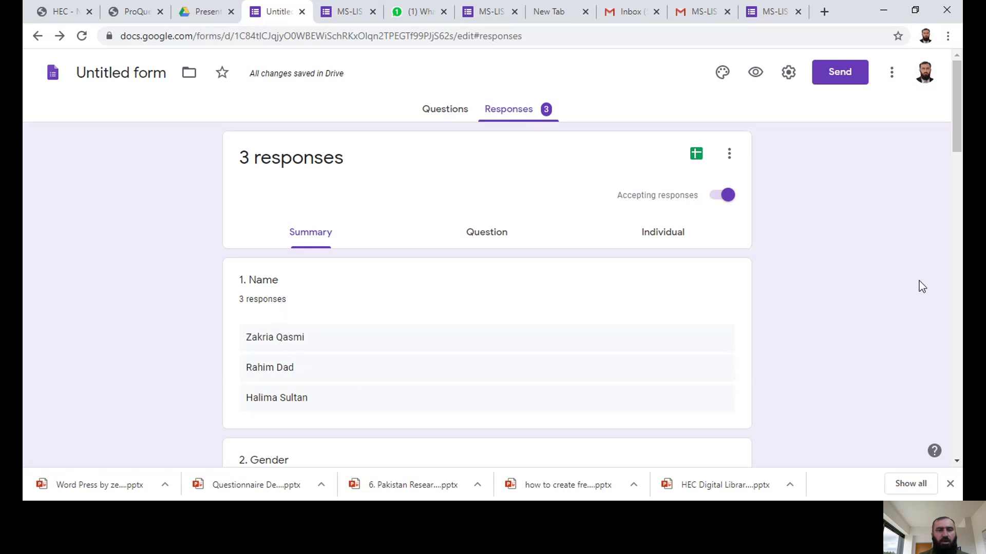
drag(957, 150, 958, 207)
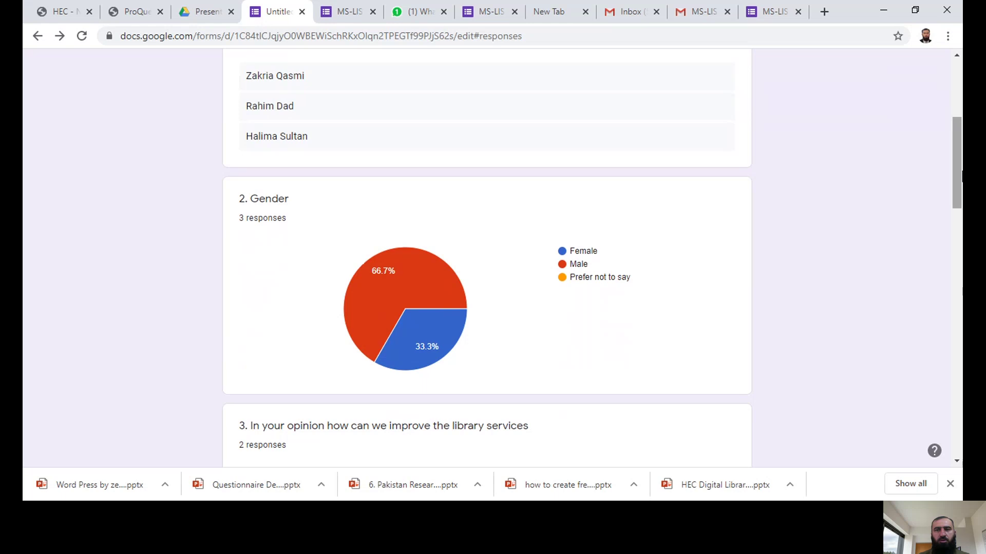
drag(958, 175, 958, 180)
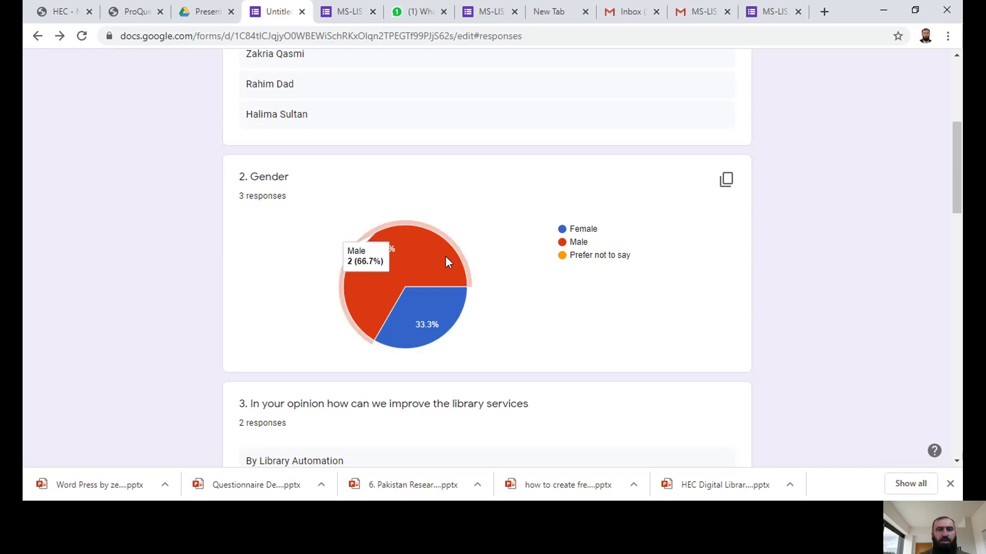
mouse_move(409, 260)
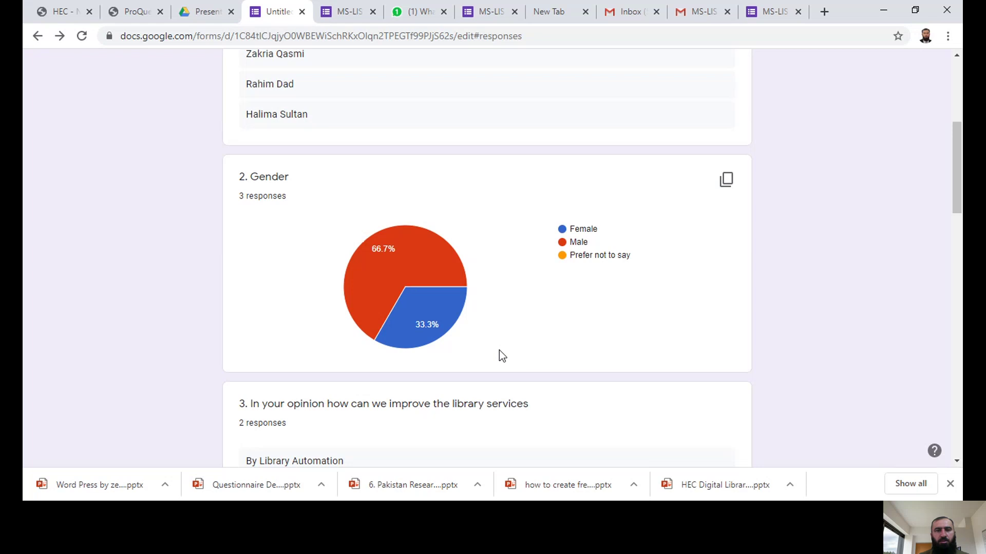
mouse_move(435, 336)
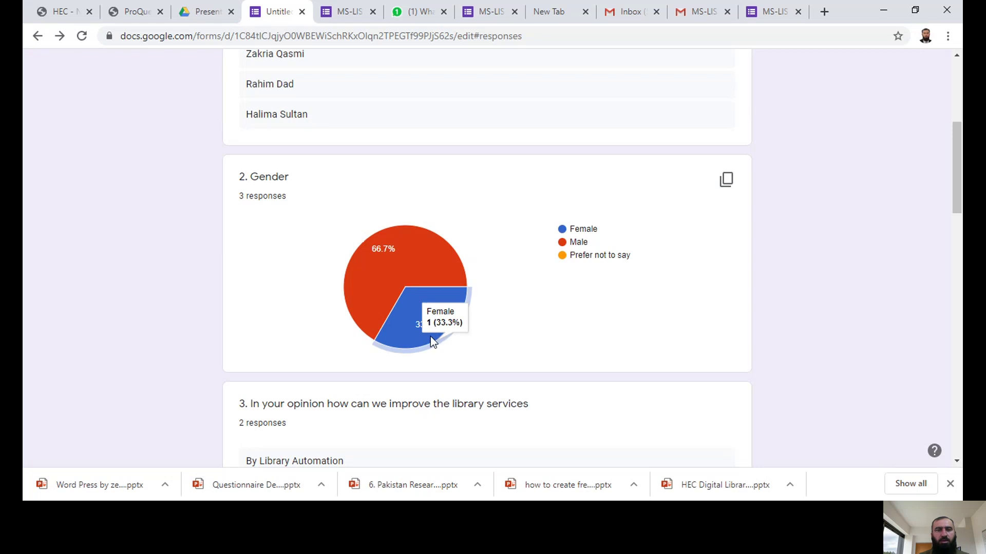
Step: Scroll through the summary charts for each question, then back to the top
scroll(958, 216, down, 1)
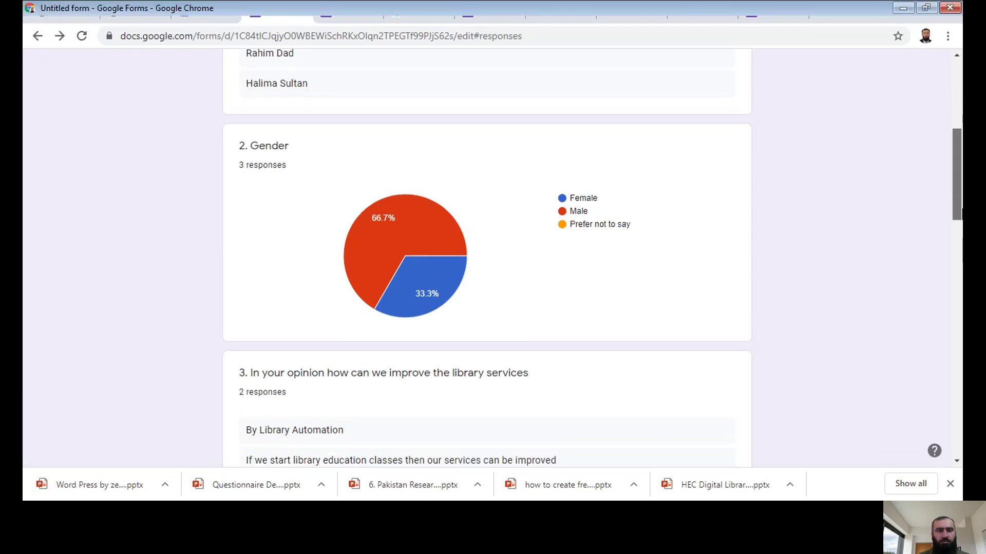
drag(960, 215, 960, 257)
scroll(416, 239, down, 2)
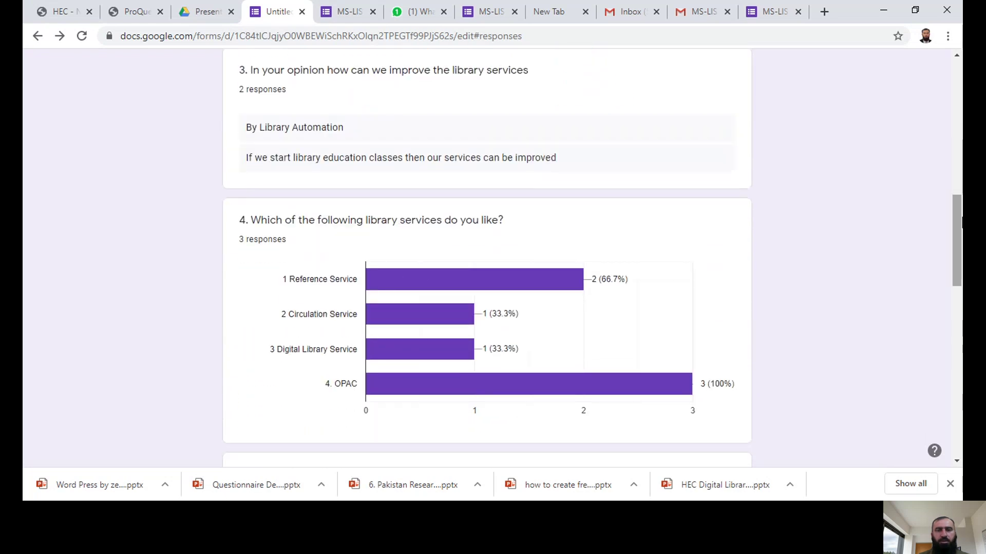
drag(960, 220, 960, 226)
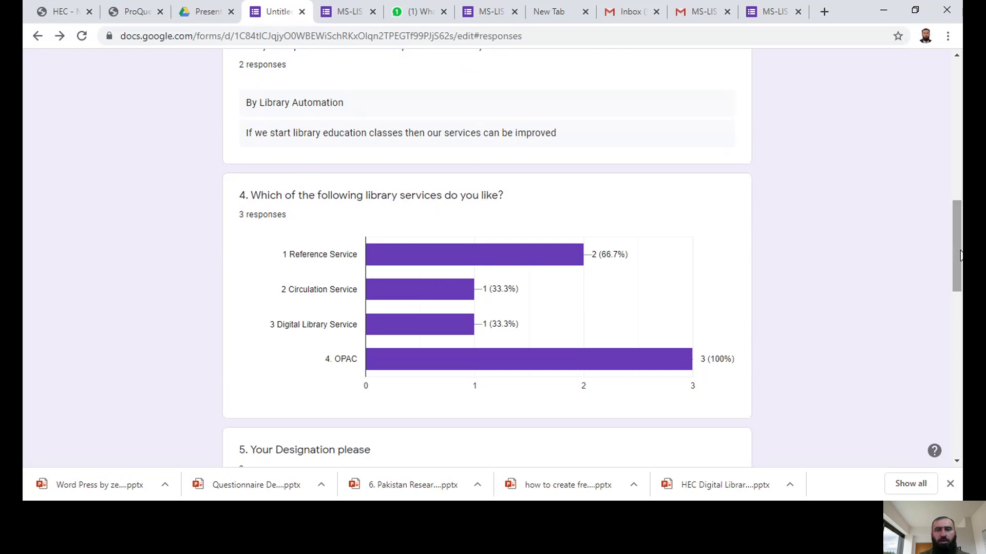
drag(958, 257, 958, 264)
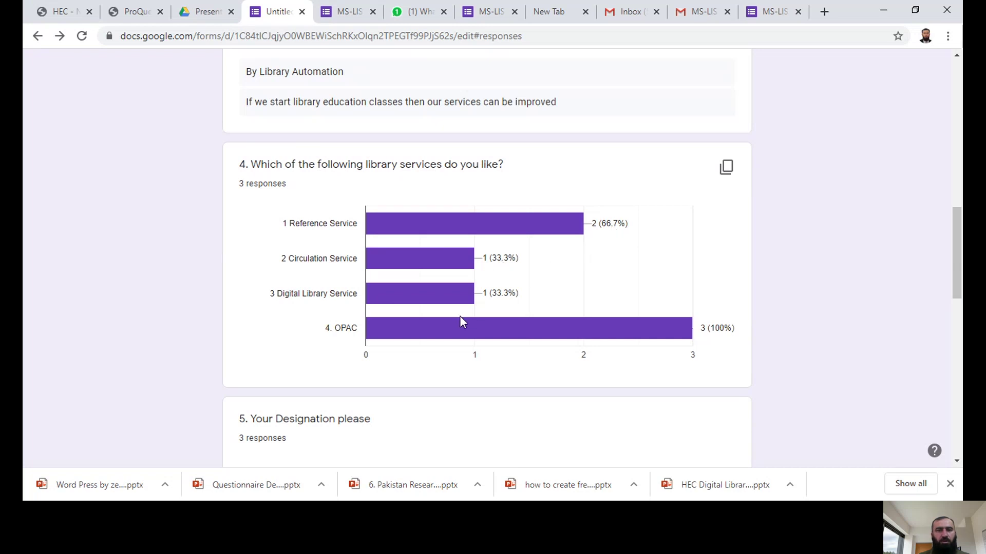
mouse_move(486, 325)
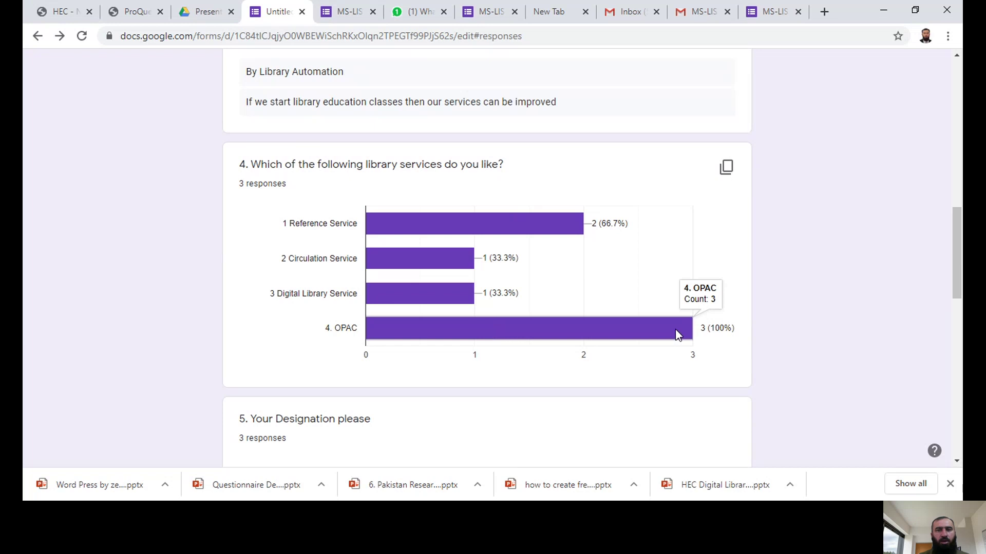
drag(958, 261, 958, 334)
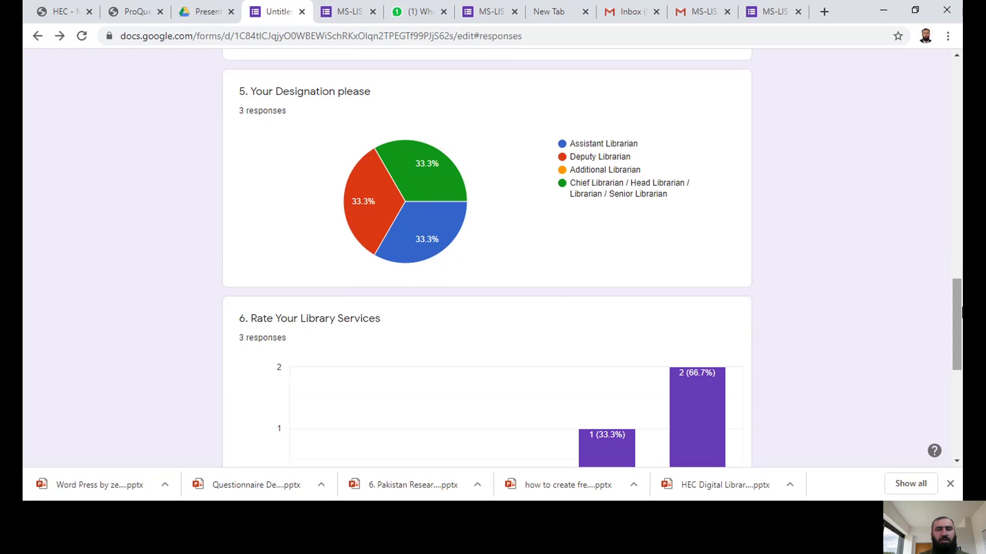
drag(958, 313, 958, 338)
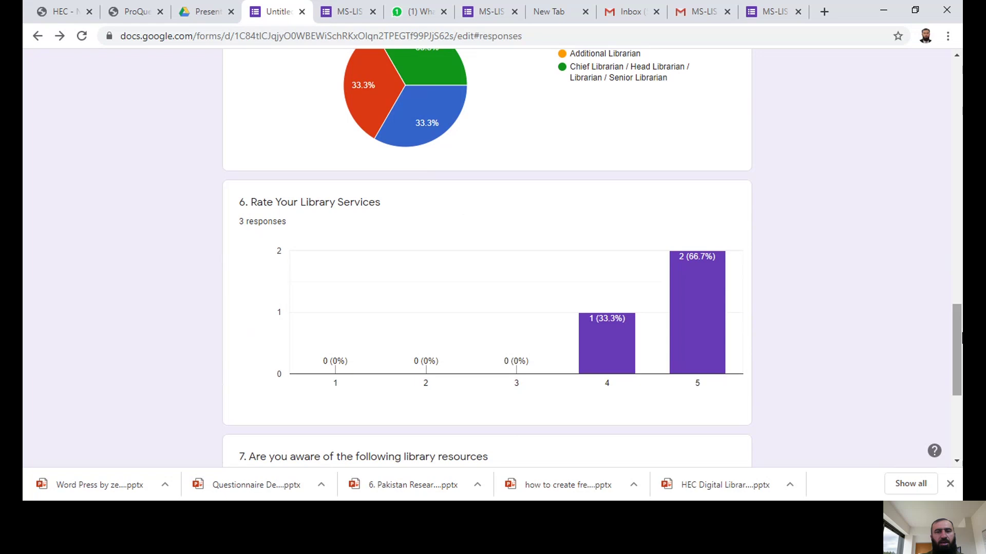
mouse_move(724, 378)
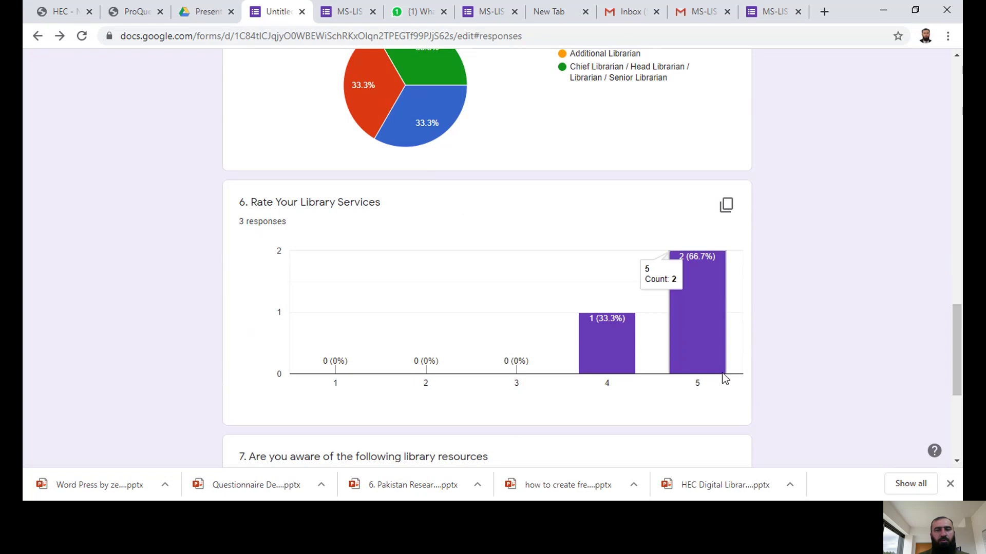
drag(958, 344, 960, 390)
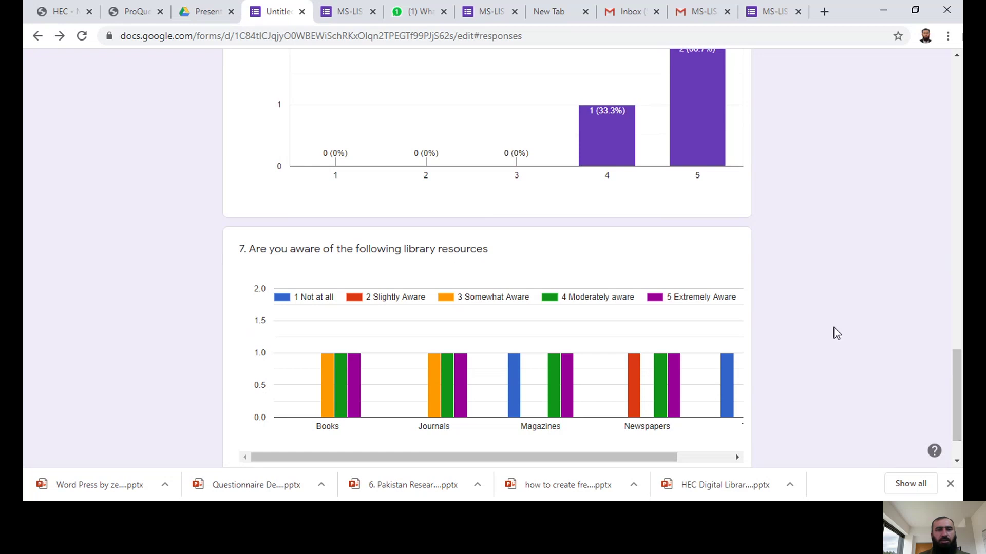
drag(954, 377, 960, 403)
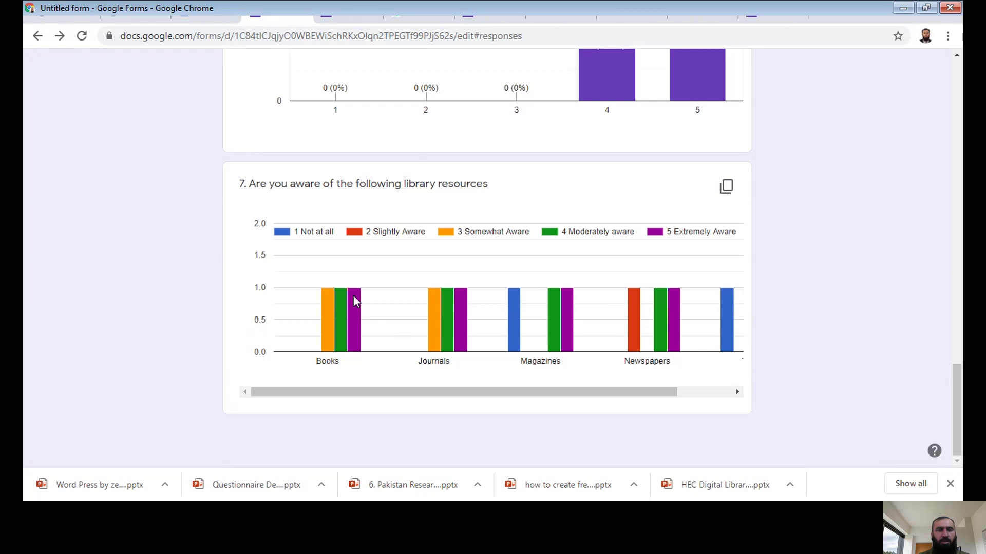
mouse_move(338, 294)
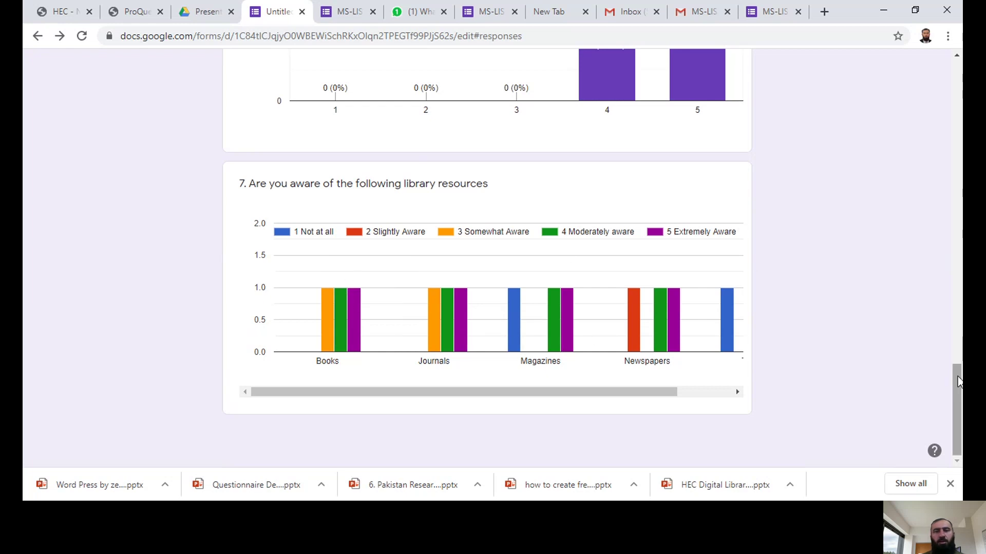
drag(958, 366, 959, 61)
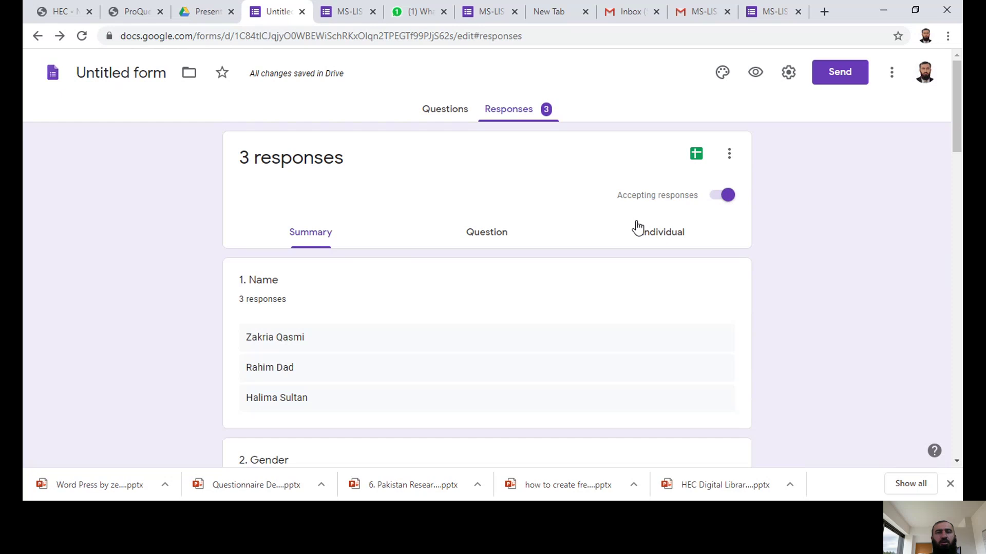
Step: Link the responses to a new spreadsheet named 'Untitled form (Responses)'
click(699, 156)
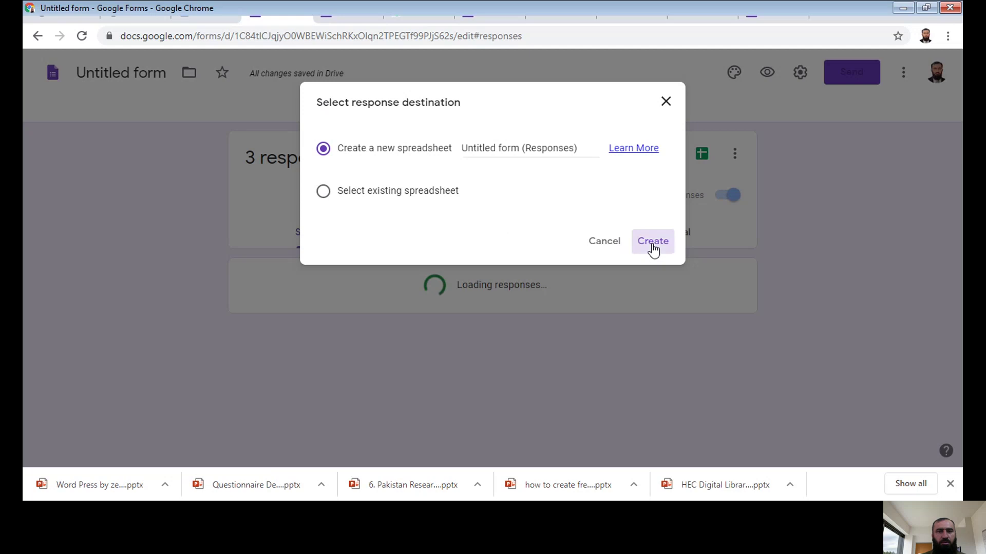
click(652, 250)
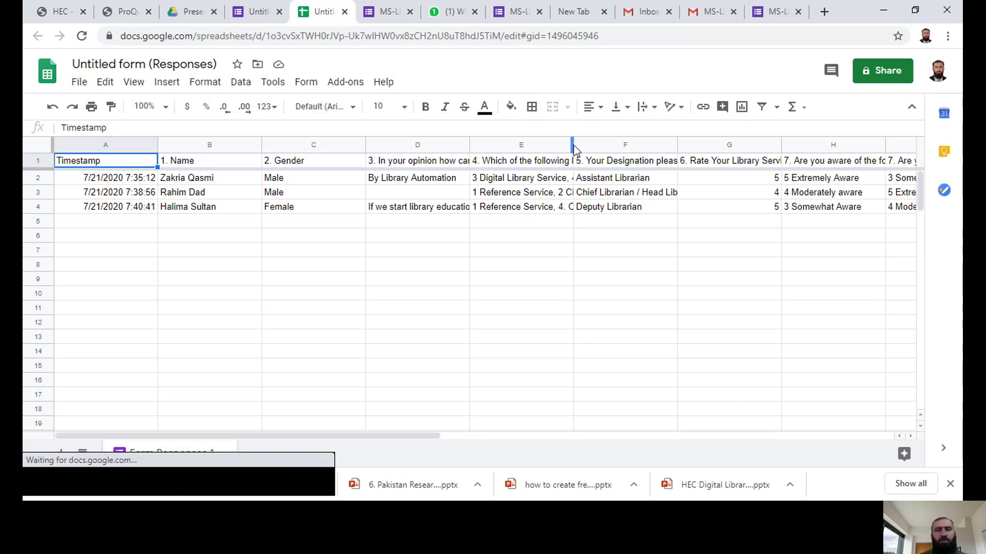
Step: Widen column E to show full library-service answers and scroll across the remaining columns
drag(572, 147, 621, 159)
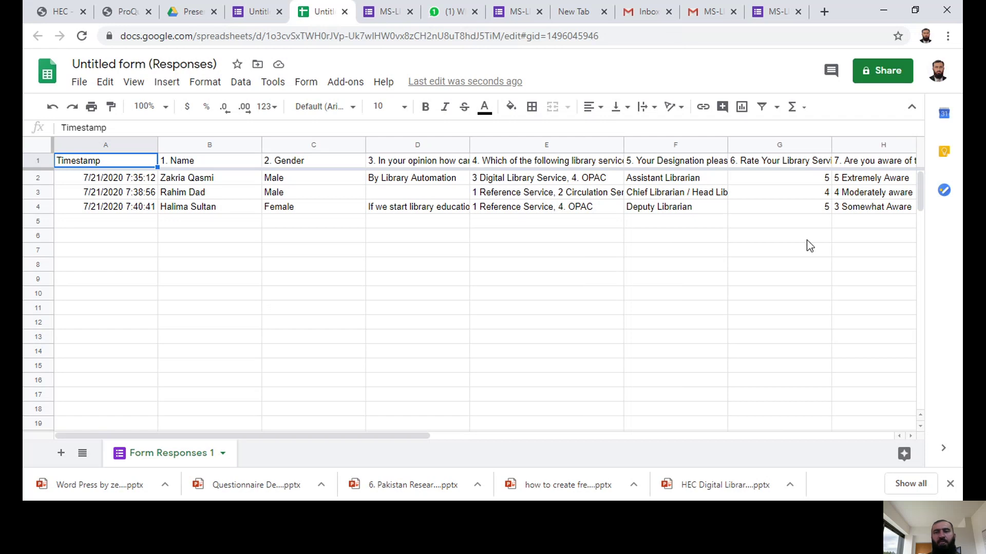
drag(416, 436, 640, 425)
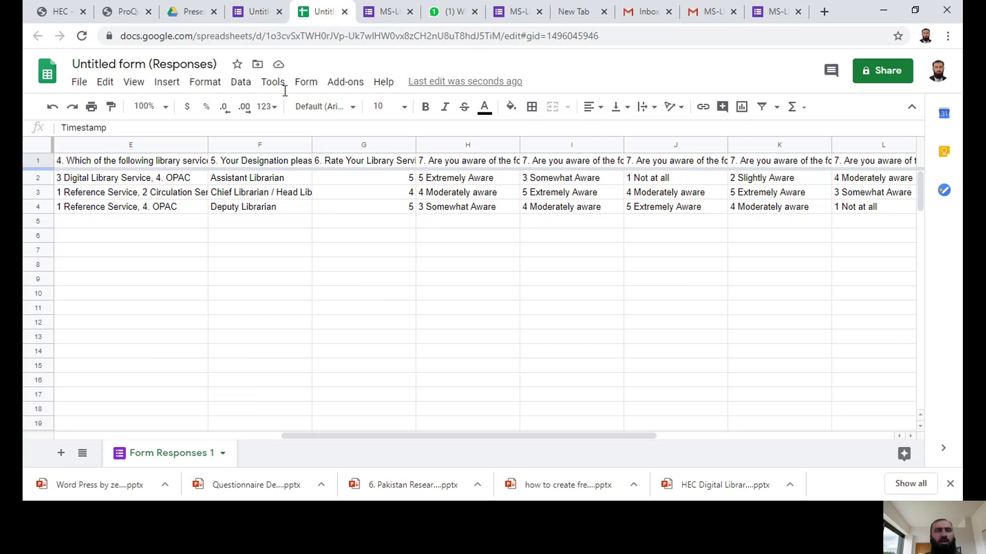
Step: Return to the form editor's Questions view from the Responses tab
click(254, 13)
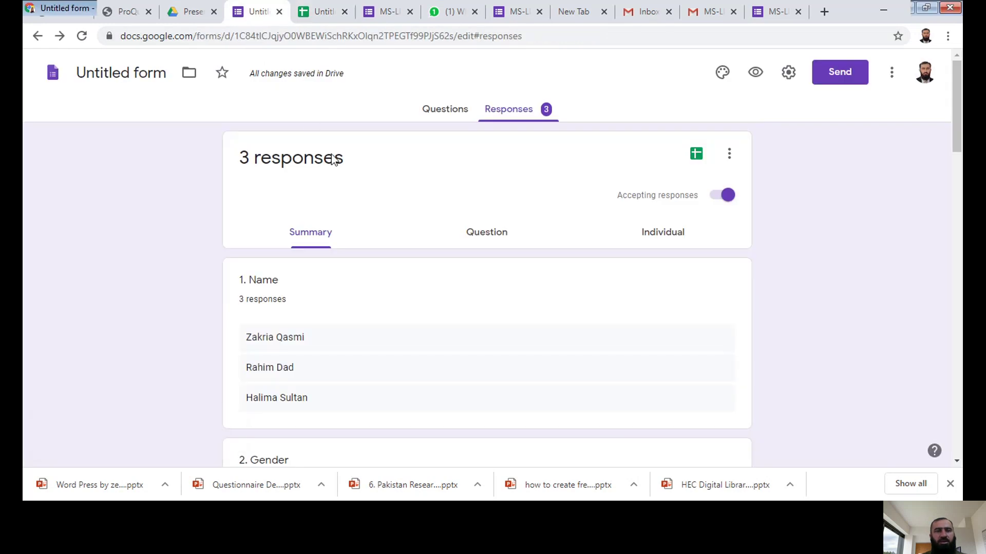
scroll(961, 135, down, 2)
scroll(962, 135, down, 2)
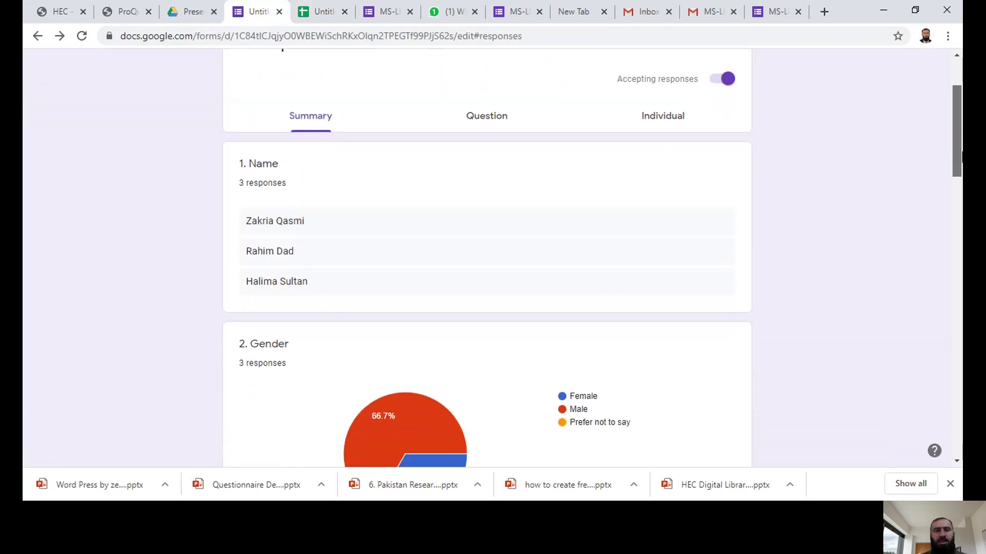
scroll(961, 135, up, 3)
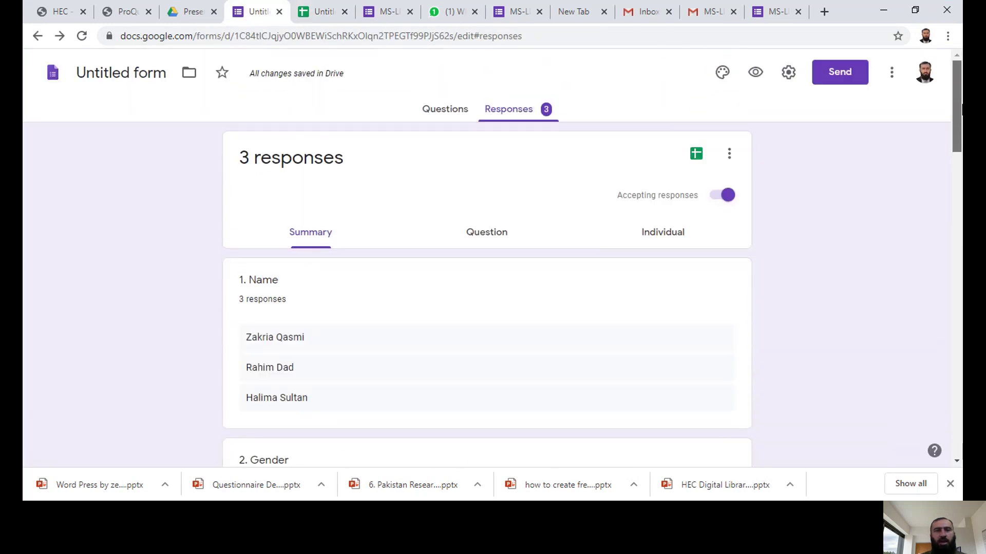
click(446, 110)
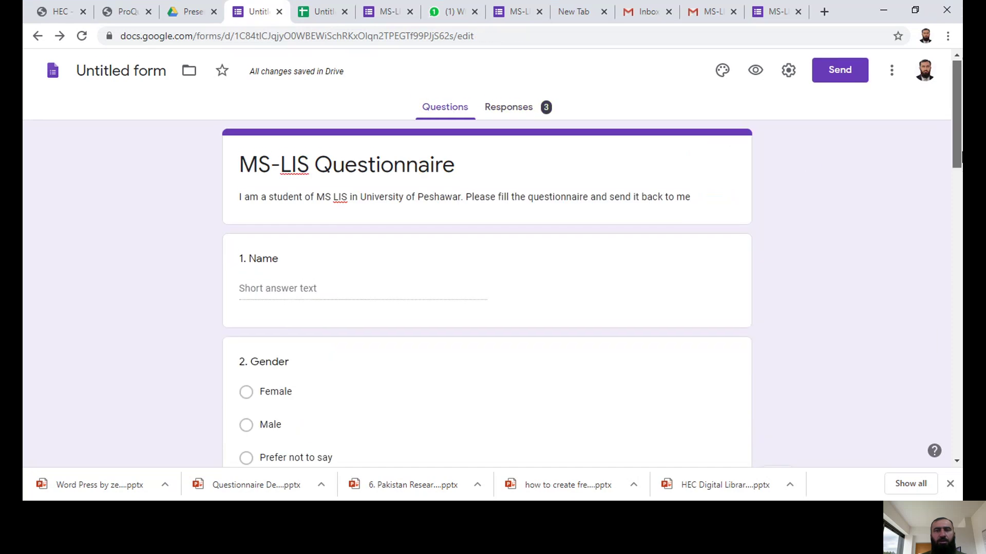
drag(961, 160, 961, 177)
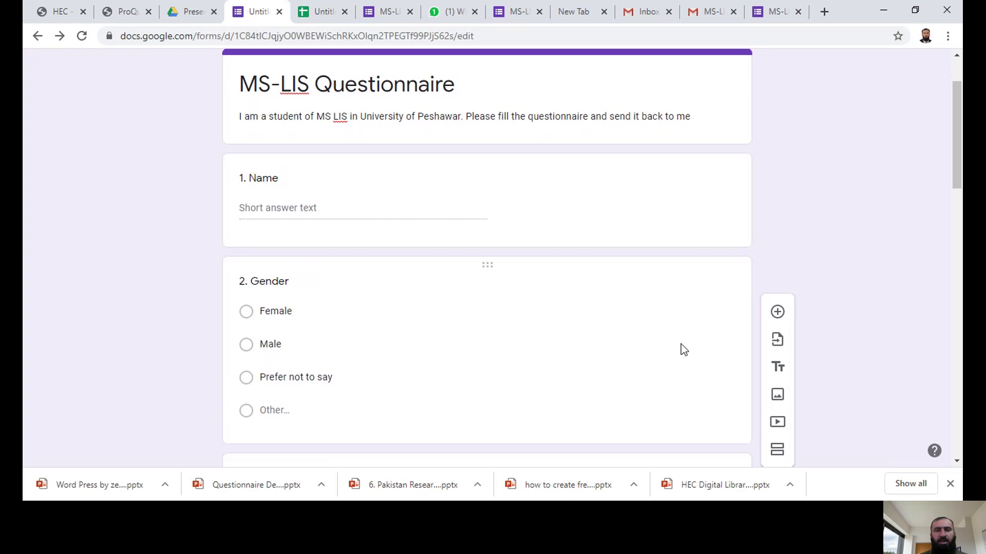
drag(958, 188, 960, 204)
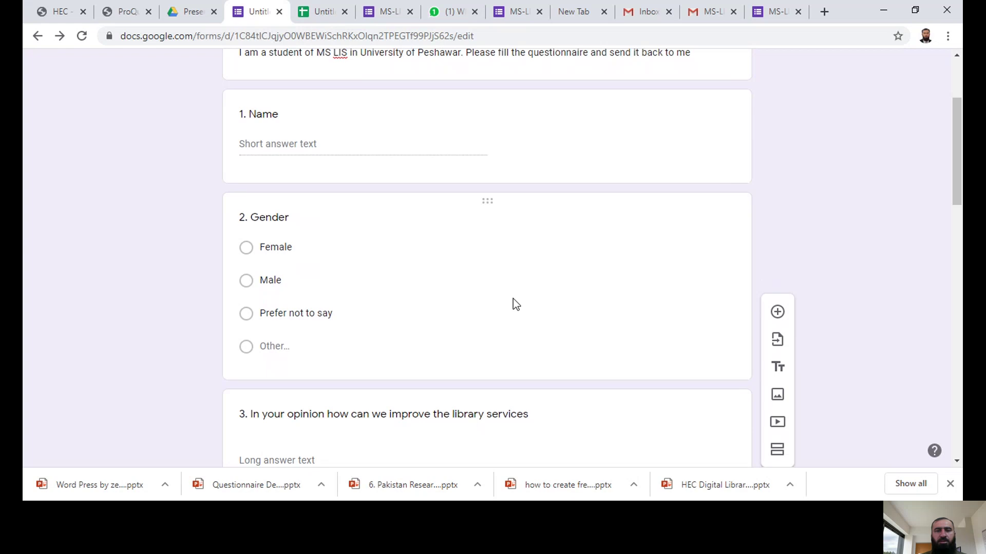
Step: Turn on Required for the Gender question
click(514, 325)
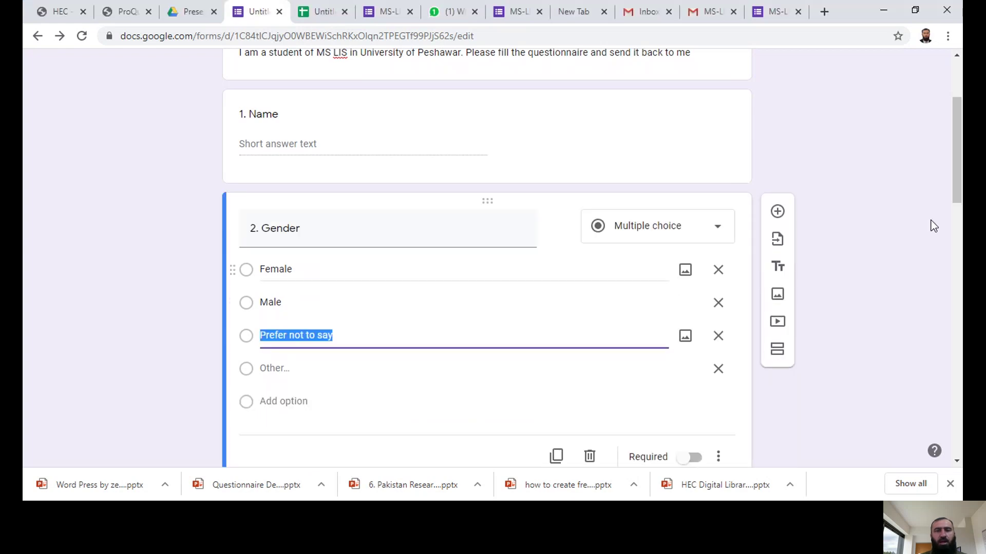
drag(960, 175, 960, 203)
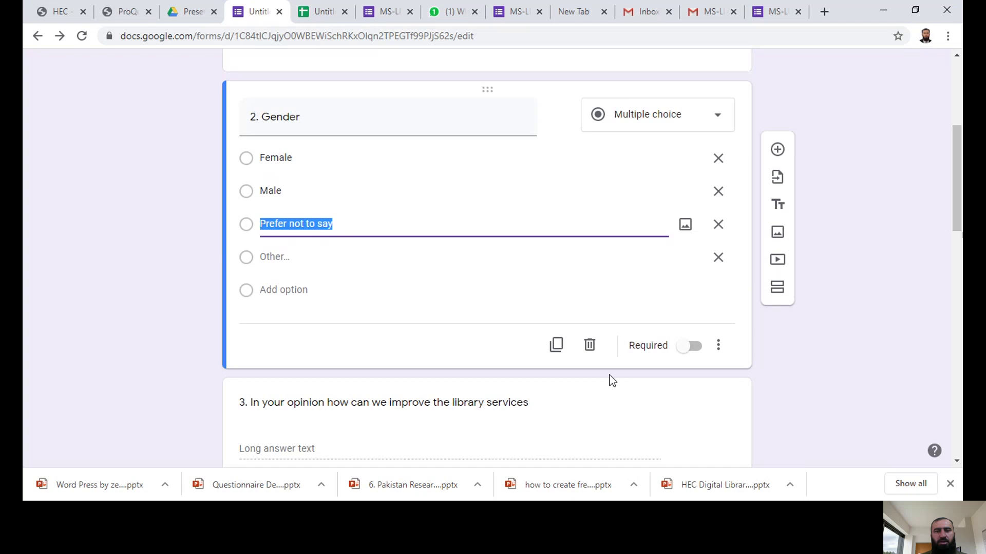
click(693, 352)
click(693, 352)
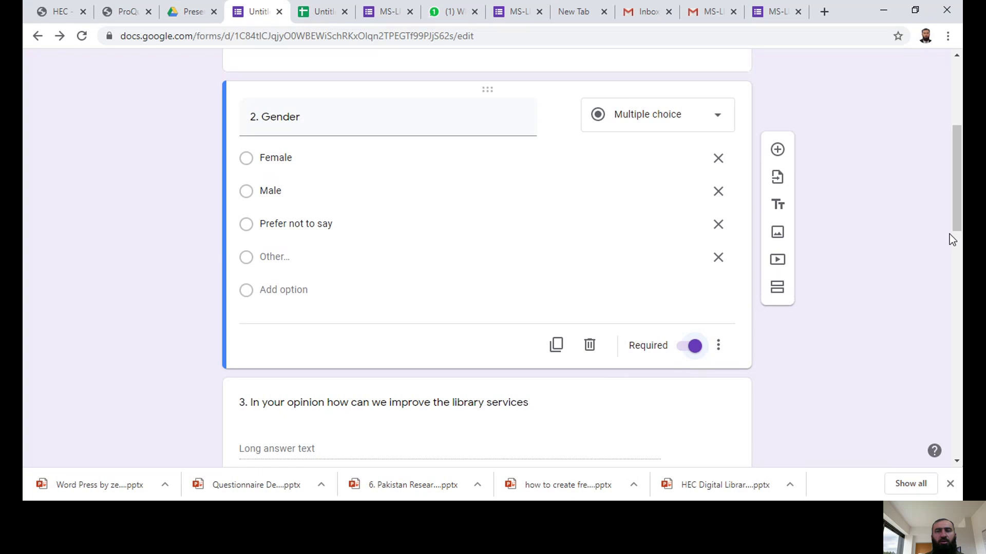
drag(958, 215, 961, 452)
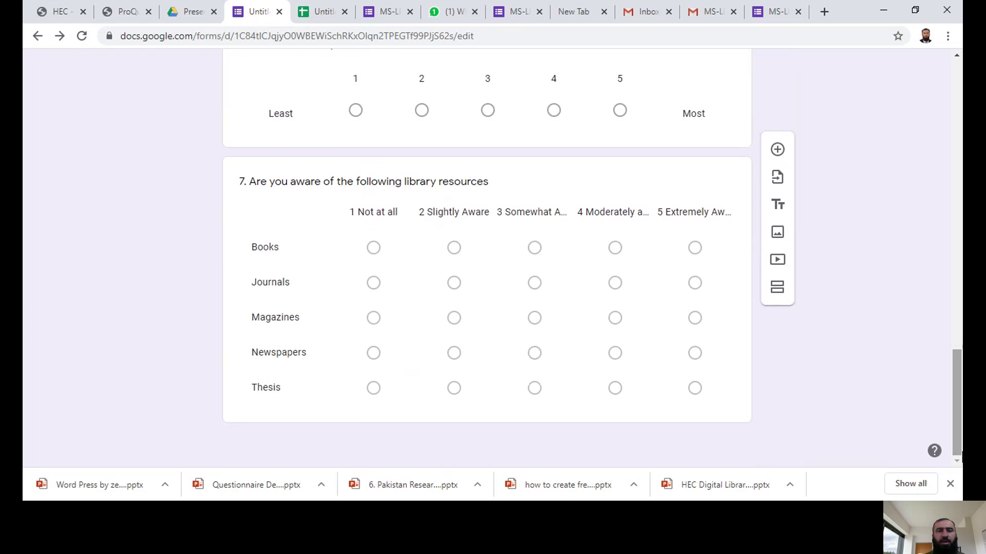
Step: Turn on 'Require a response in each row' for question 7's resources grid
click(604, 409)
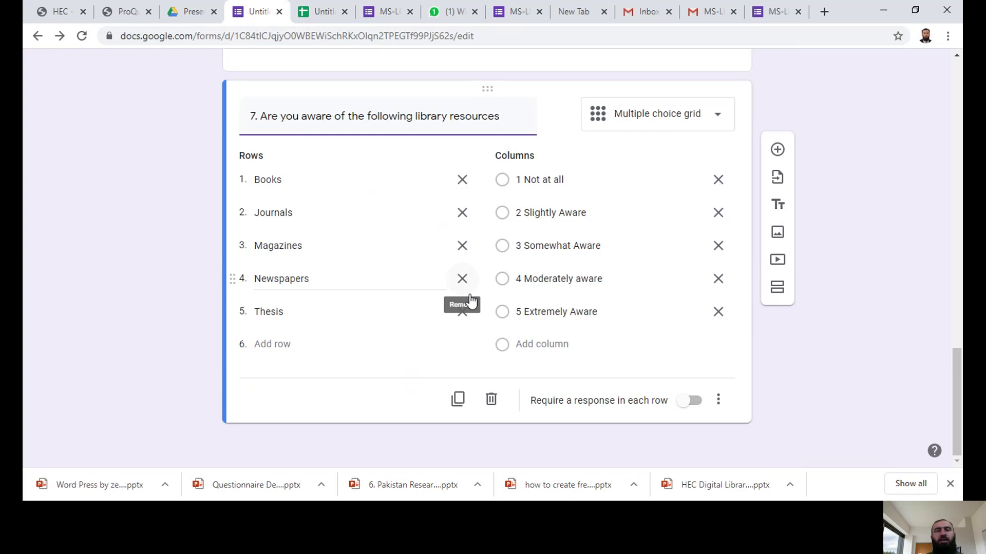
click(695, 410)
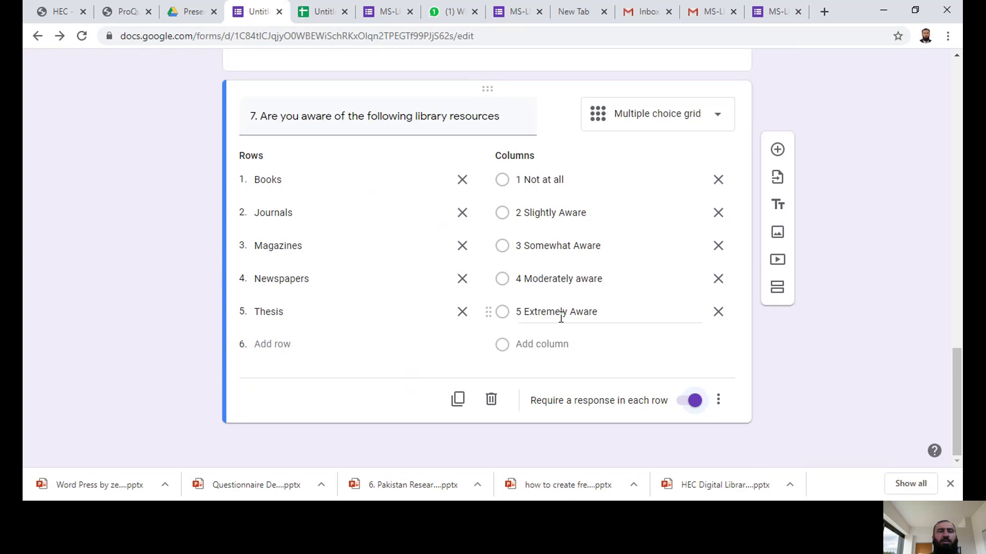
drag(958, 382, 958, 92)
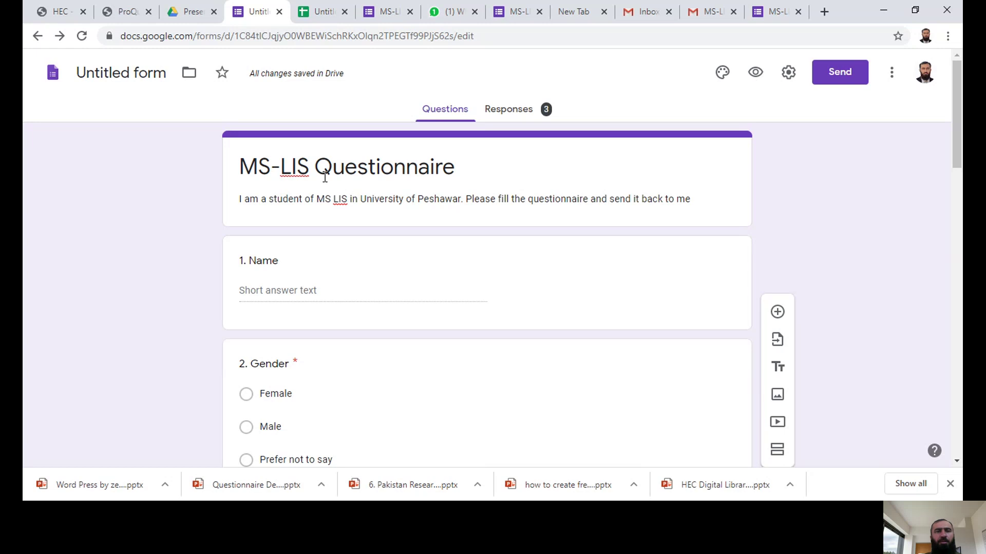
Step: Close the responses spreadsheet and live questionnaire tabs, returning to Drive
click(278, 15)
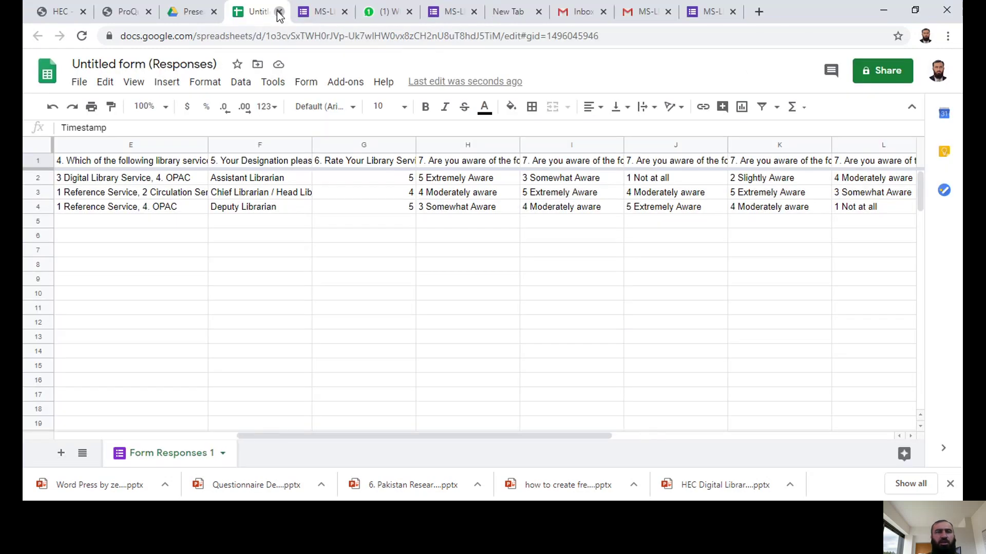
click(279, 12)
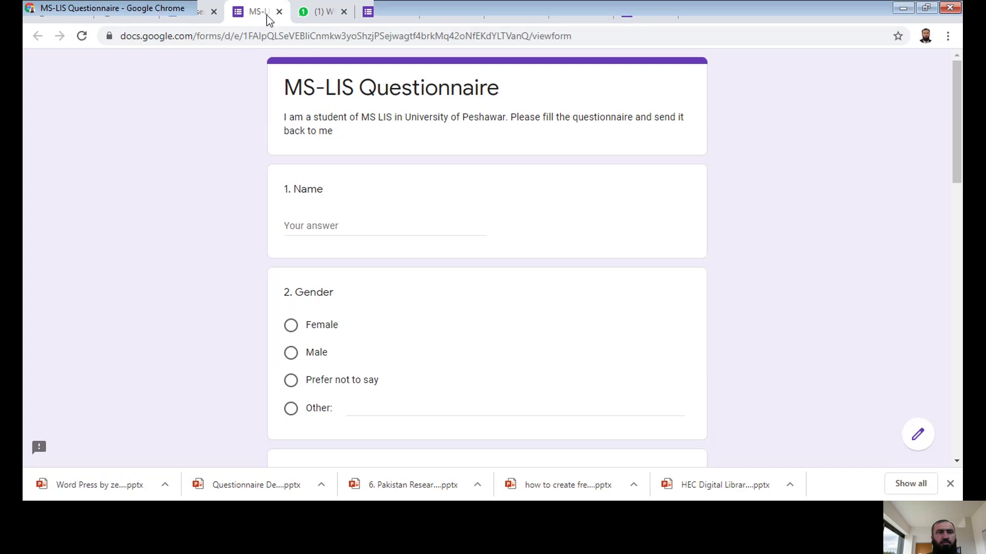
click(279, 11)
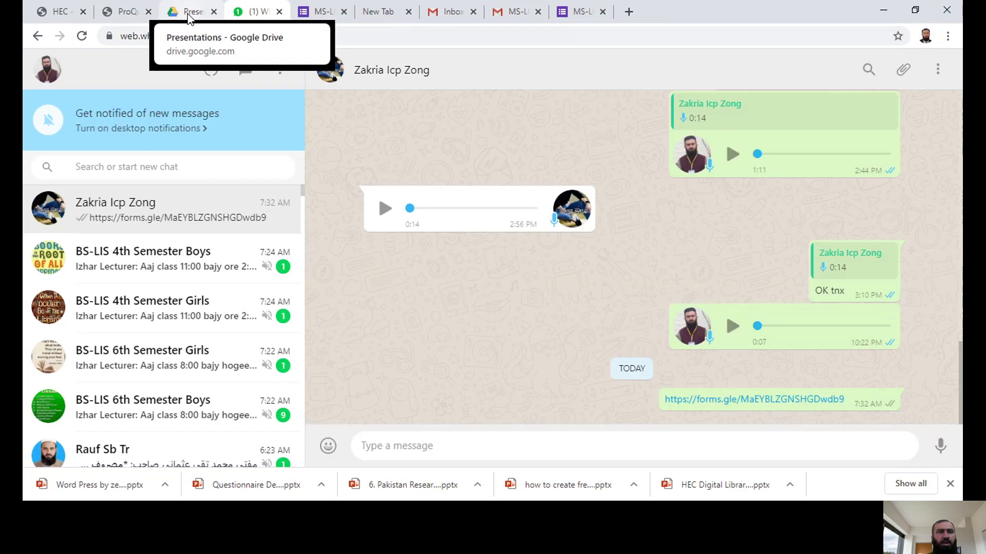
click(188, 14)
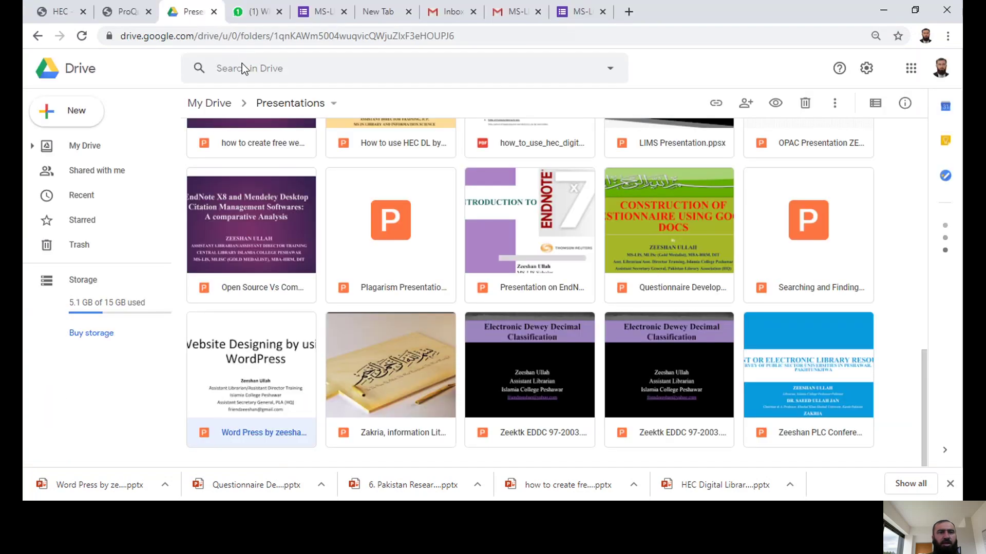
Step: Go to the main My Drive page and open the Untitled form from Quick Access
click(568, 40)
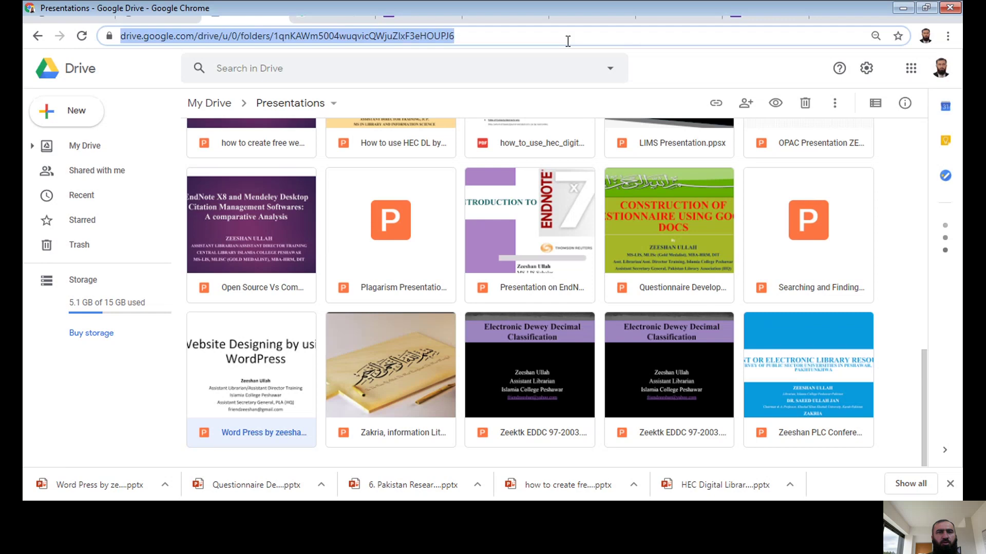
click(568, 38)
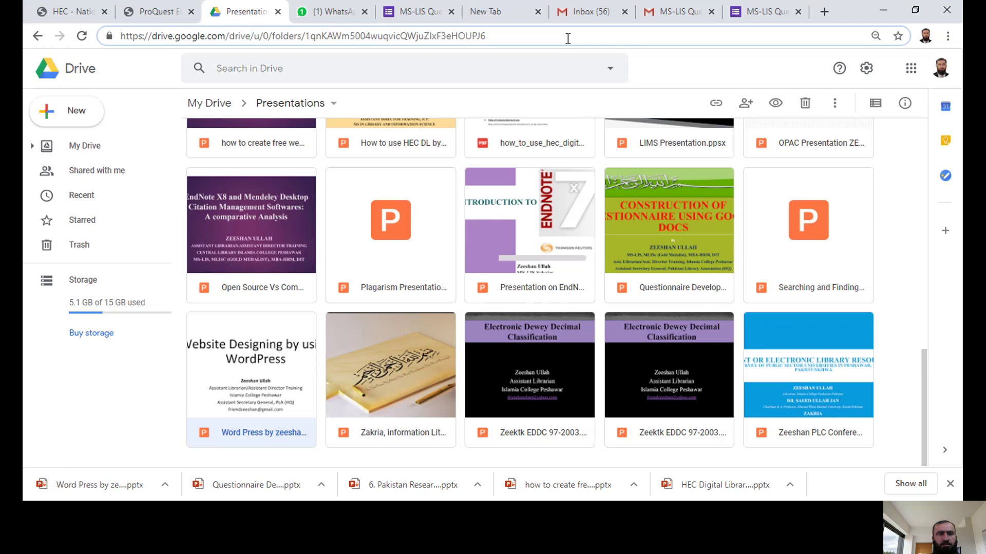
key(BackSpace)
key(BackSpace)
key(BackSpace)
key(BackSpace)
key(BackSpace)
key(BackSpace)
key(BackSpace)
key(BackSpace)
key(BackSpace)
key(BackSpace)
key(BackSpace)
key(BackSpace)
key(BackSpace)
key(BackSpace)
key(BackSpace)
key(BackSpace)
key(BackSpace)
key(BackSpace)
key(BackSpace)
key(BackSpace)
key(BackSpace)
key(BackSpace)
key(BackSpace)
key(BackSpace)
key(BackSpace)
key(BackSpace)
key(BackSpace)
key(BackSpace)
key(BackSpace)
key(BackSpace)
key(BackSpace)
key(BackSpace)
key(BackSpace)
key(BackSpace)
key(BackSpace)
key(BackSpace)
key(BackSpace)
key(BackSpace)
key(BackSpace)
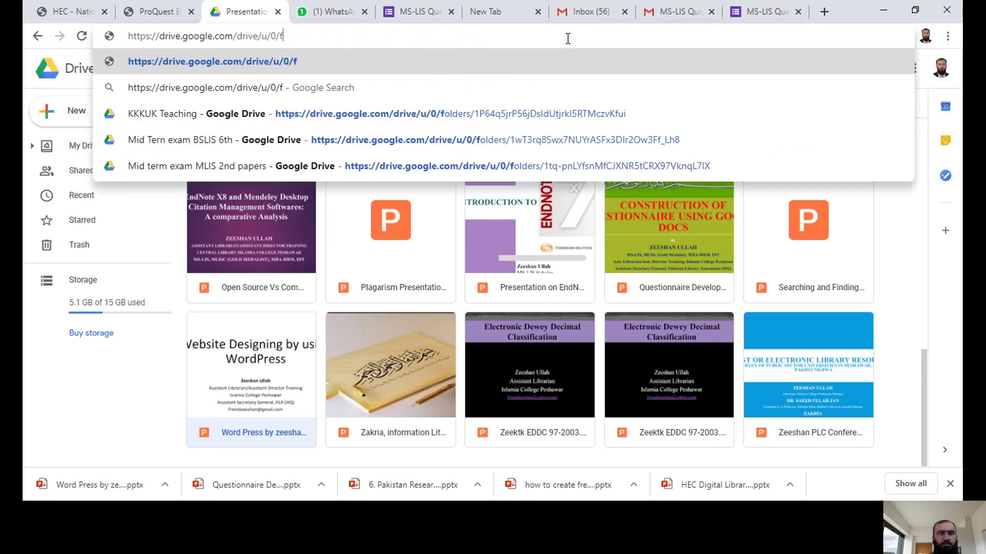
key(Return)
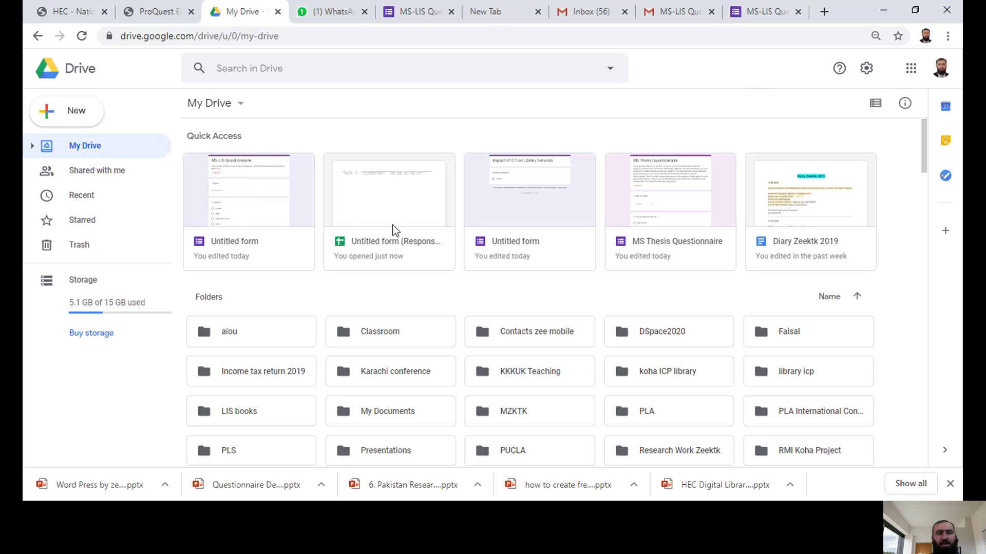
click(253, 210)
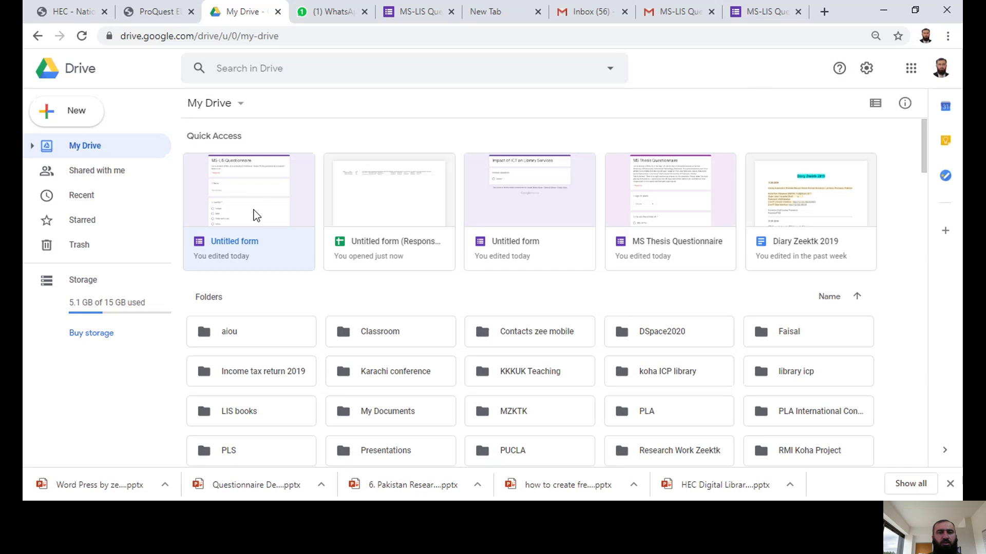
double_click(253, 210)
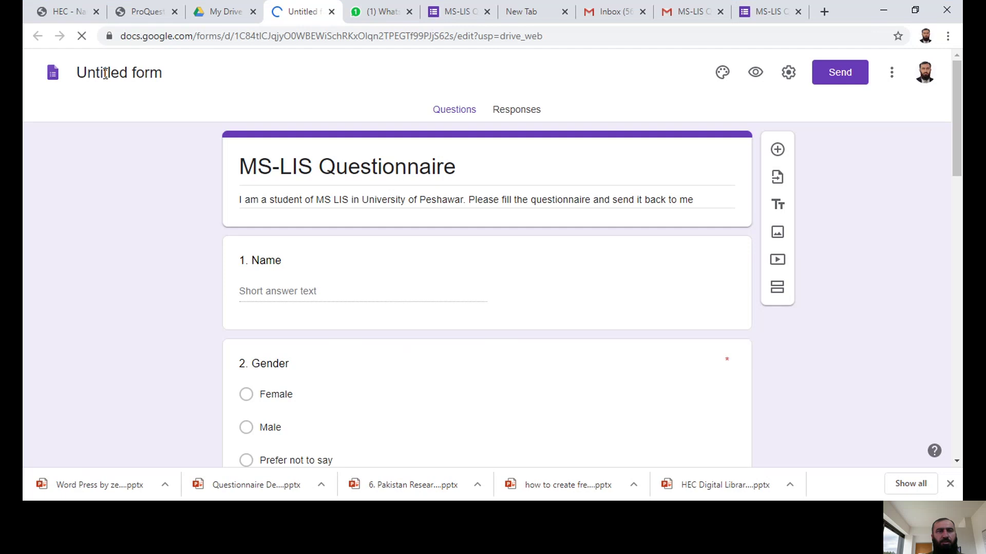
Step: Select the 'Untitled form' title to rename the form to MS-LIS Questionnaire
drag(177, 77, 98, 82)
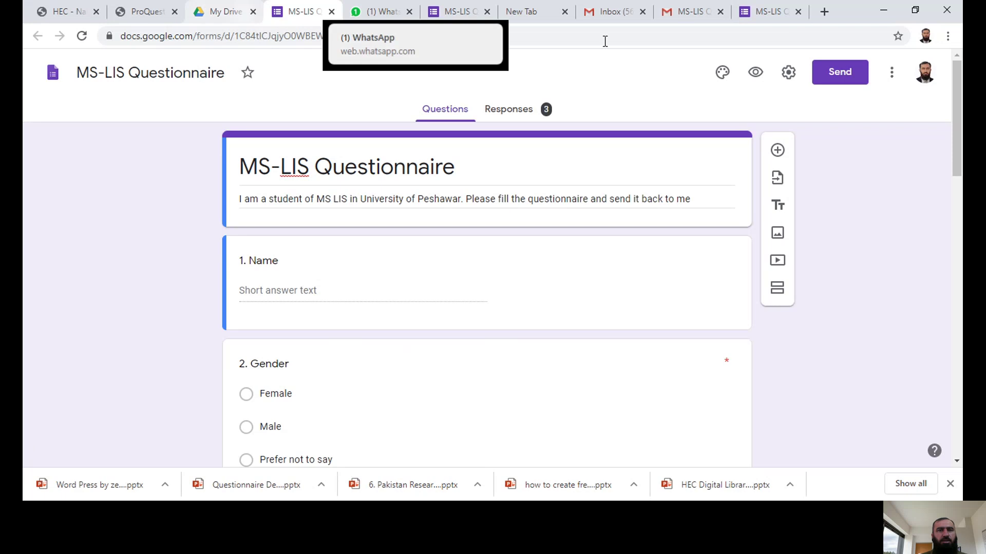
Step: Return to Drive and open the 'Untitled form (Responses)' spreadsheet from Quick Access
click(329, 13)
click(269, 245)
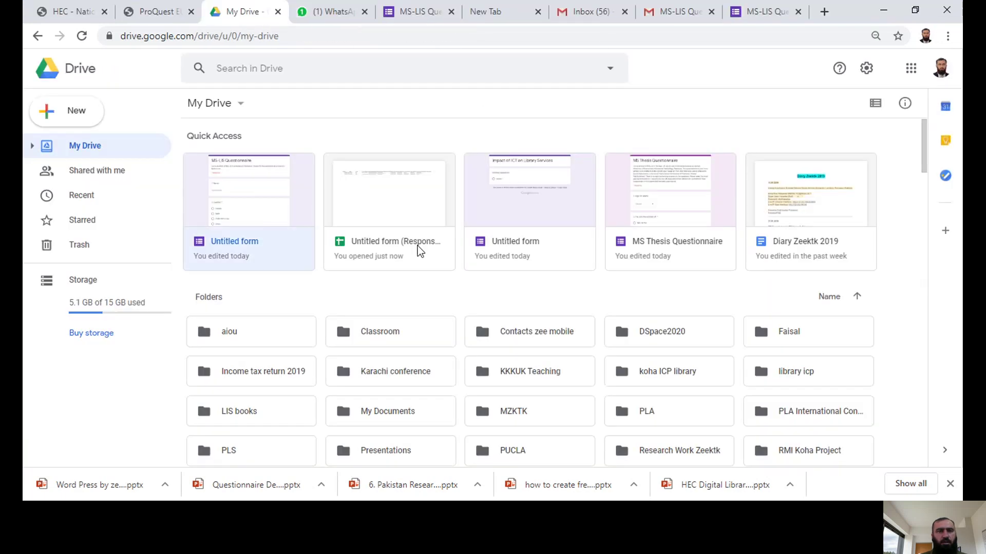
double_click(398, 207)
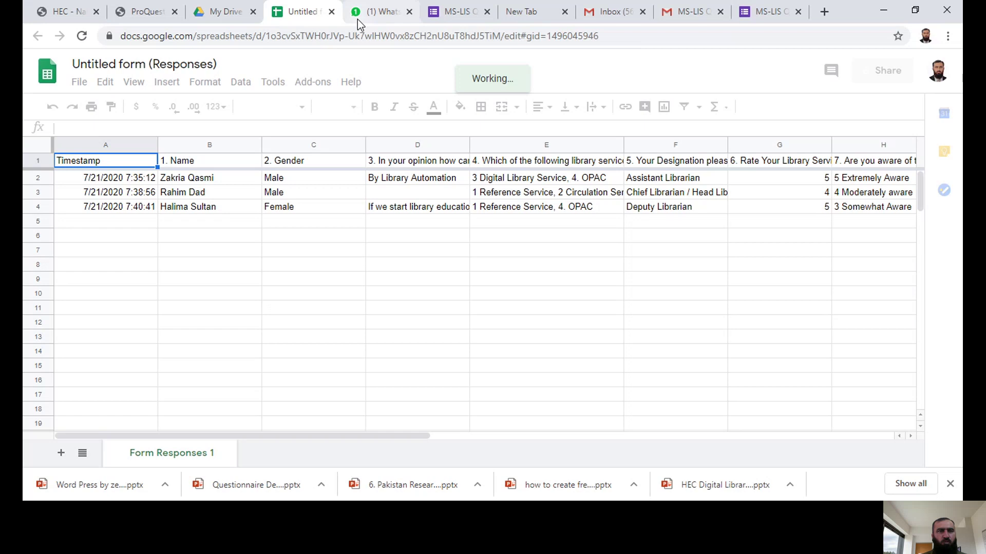
Step: Close the responses spreadsheet and view the 'Untitled form (Responses)' file options in Quick Access
click(332, 11)
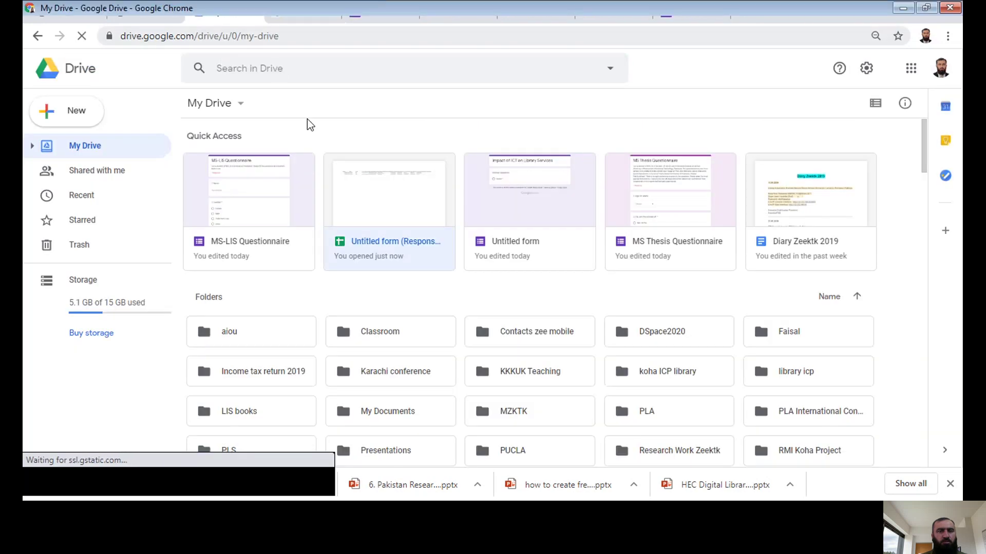
right_click(378, 242)
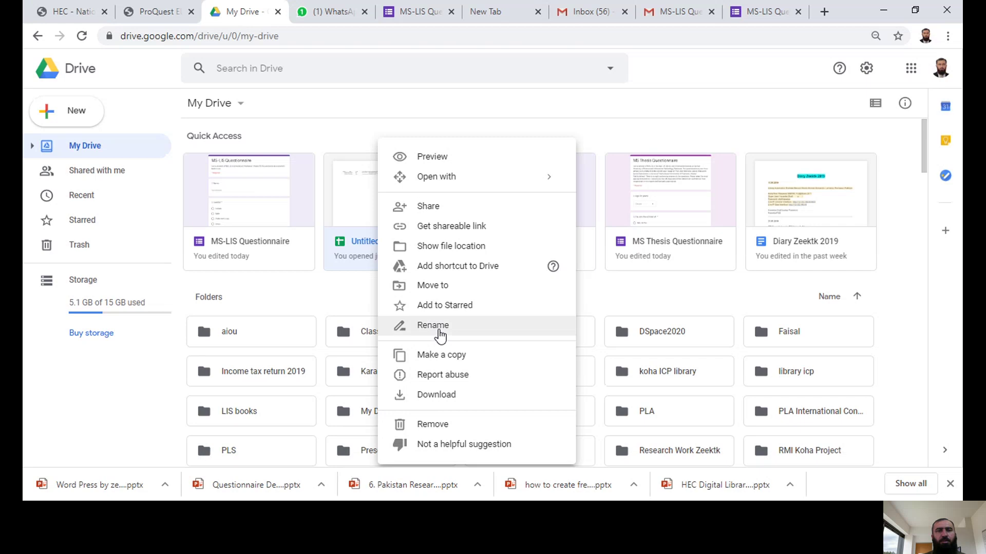
click(331, 134)
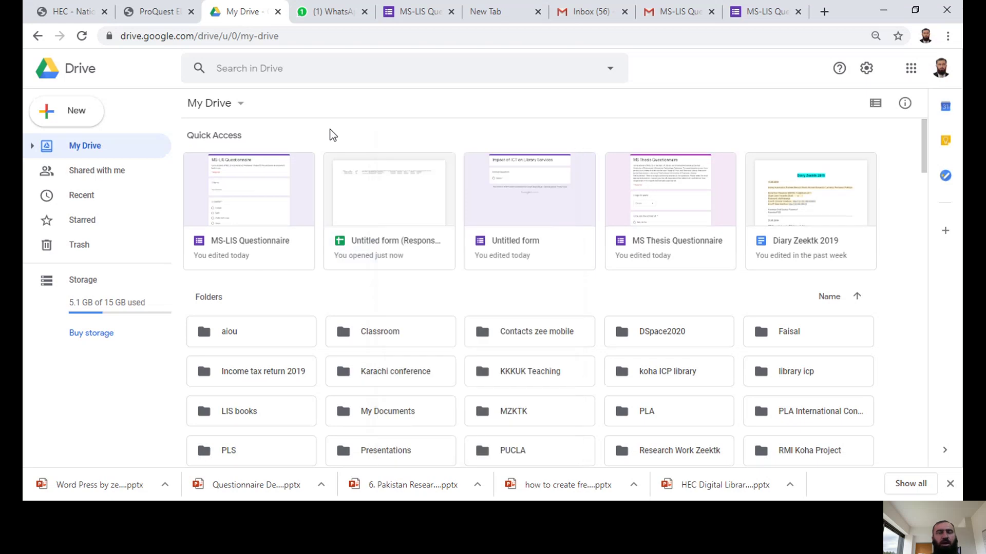